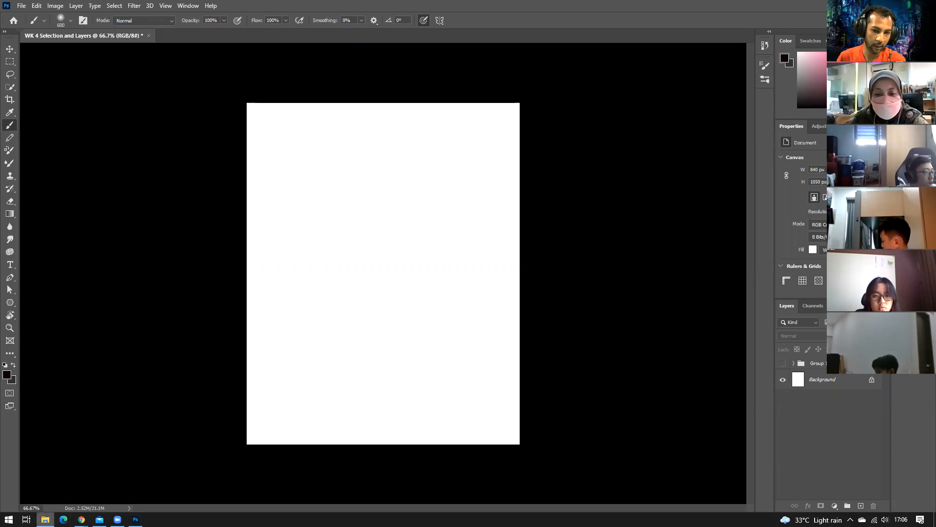
- Place the portrait photo so it fills the canvas, delete Group 1, and make the photo's layer active
left_click_drag(498, 305, 336, 299)
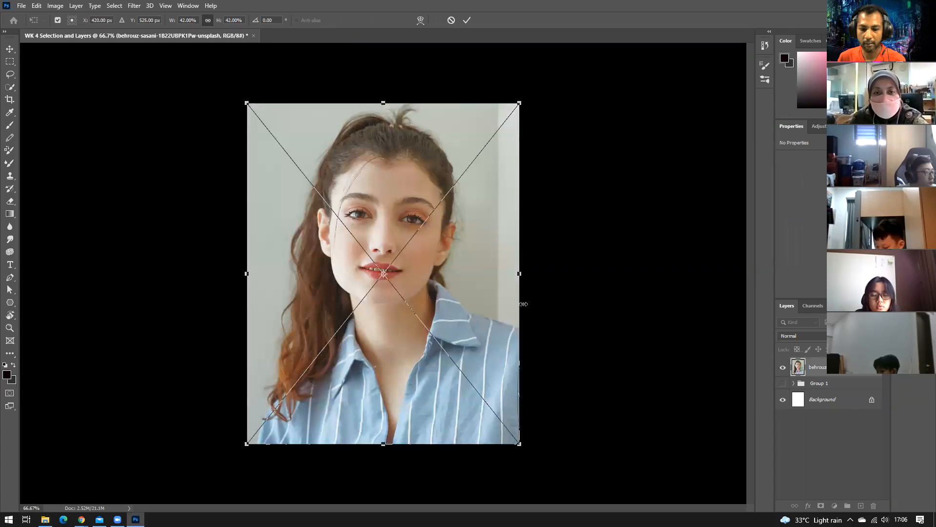
key("Return")
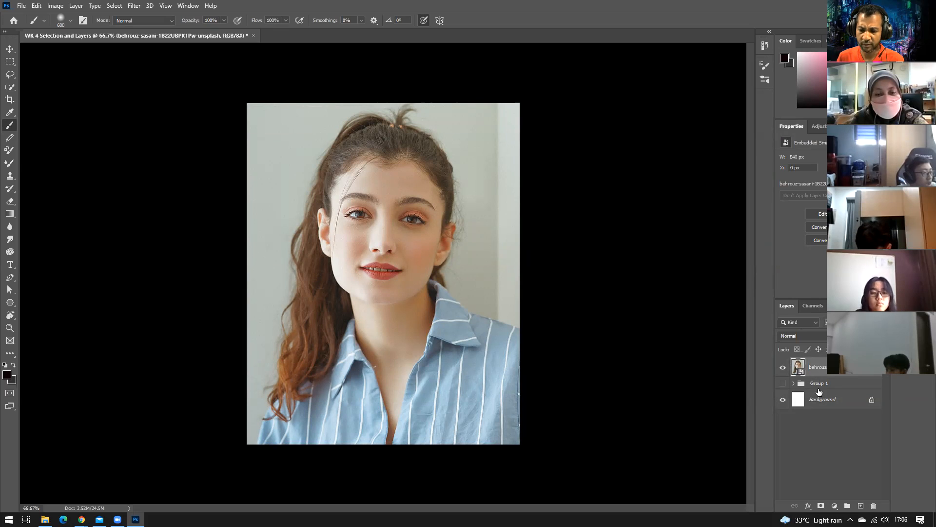
left_click(853, 386)
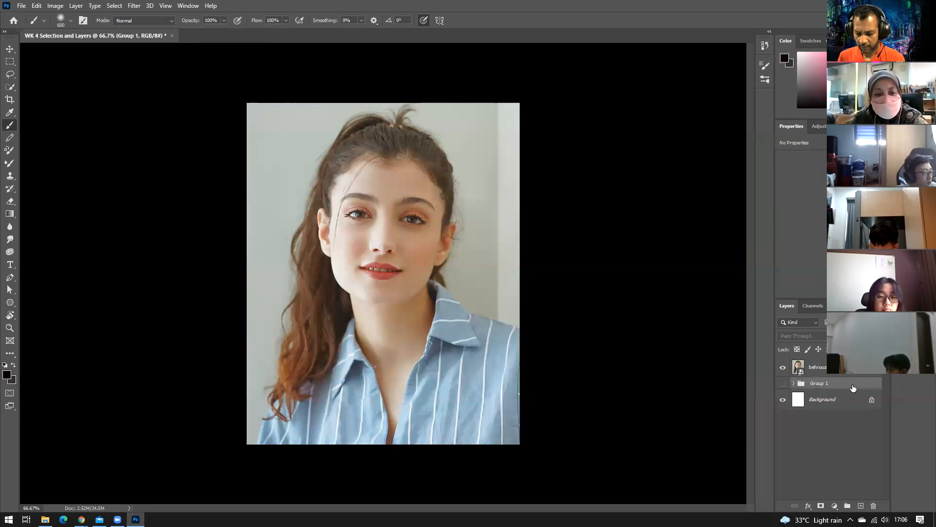
key("Delete")
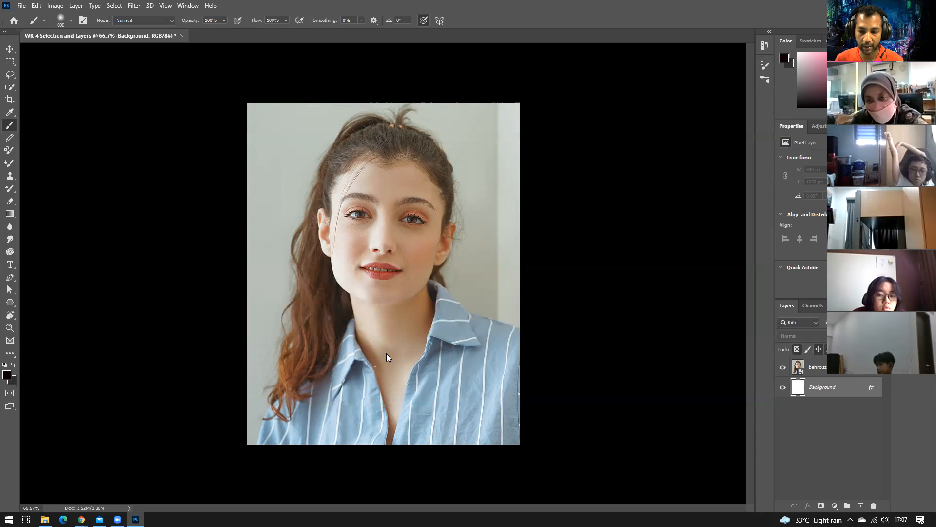
left_click(834, 374)
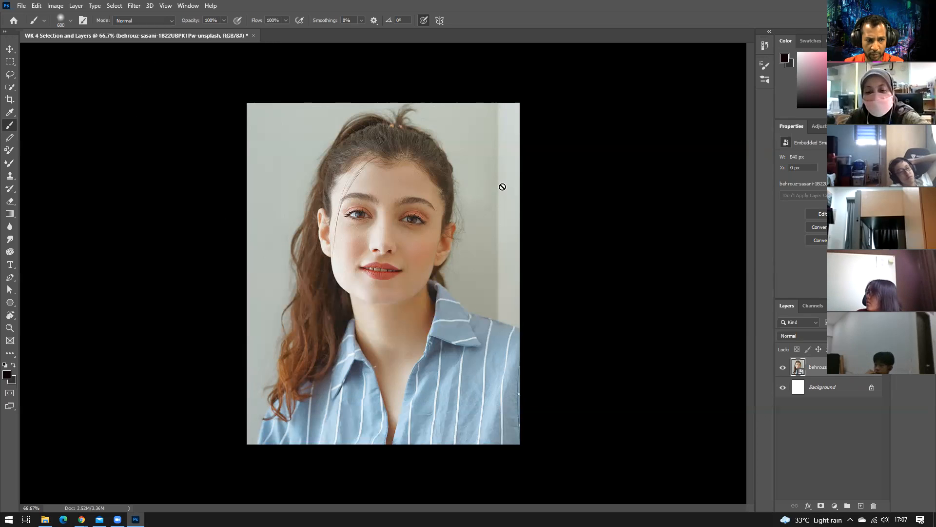
- Create a blank A4 print document, 210 x 297 mm at 300 ppi, and close it
left_click(24, 6)
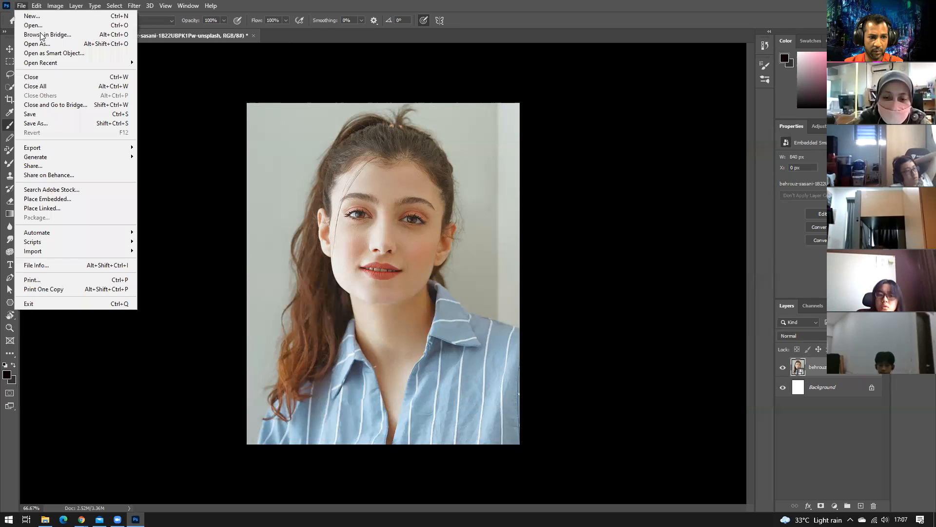
left_click(69, 16)
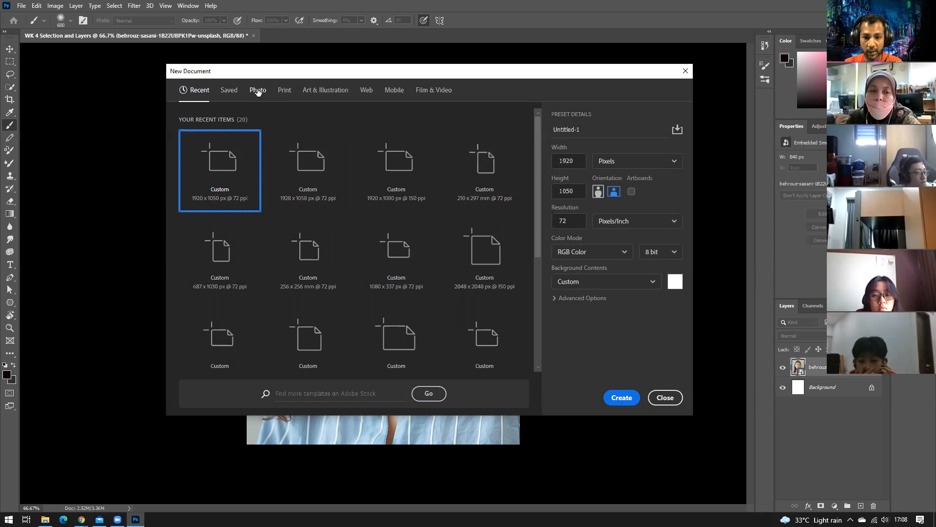
left_click(282, 94)
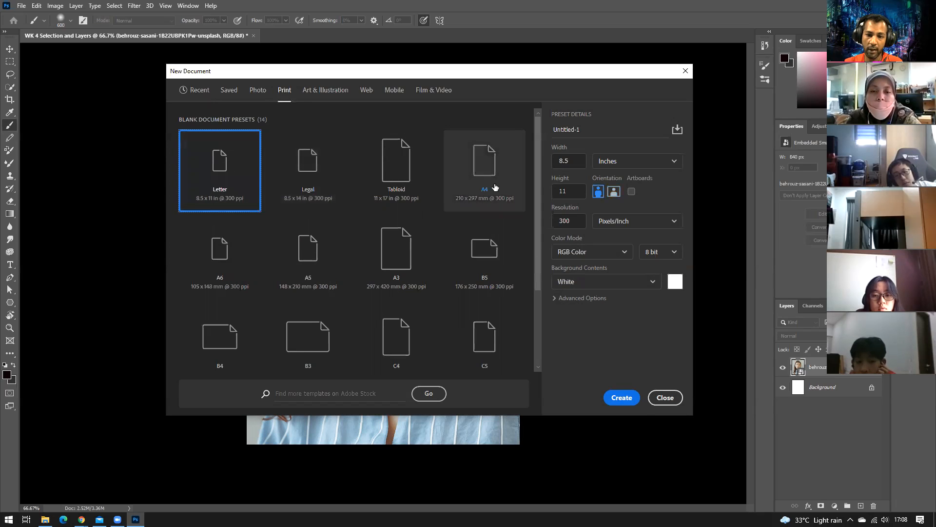
left_click(485, 166)
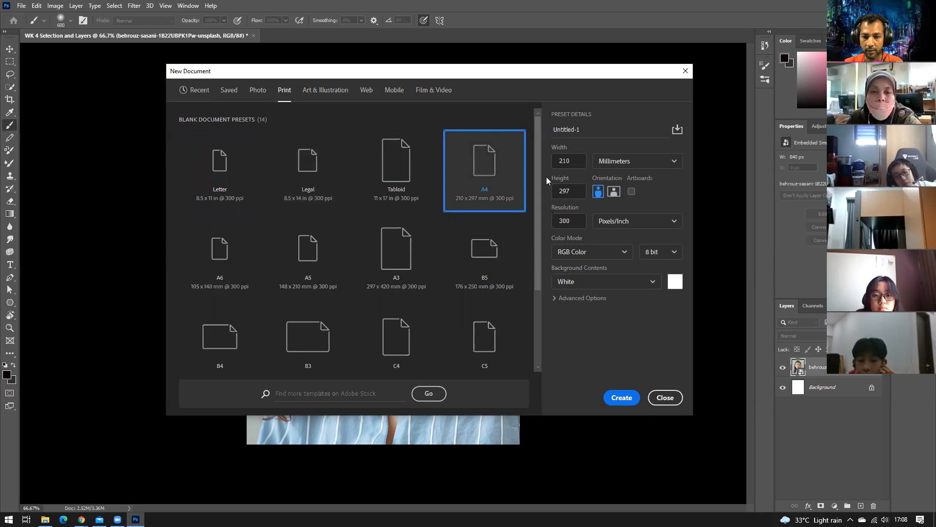
left_click(629, 400)
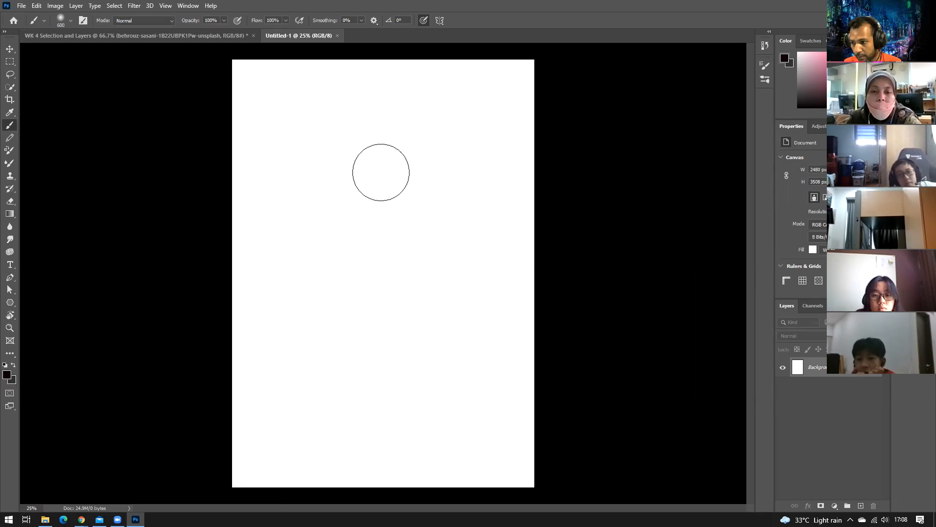
left_click(337, 37)
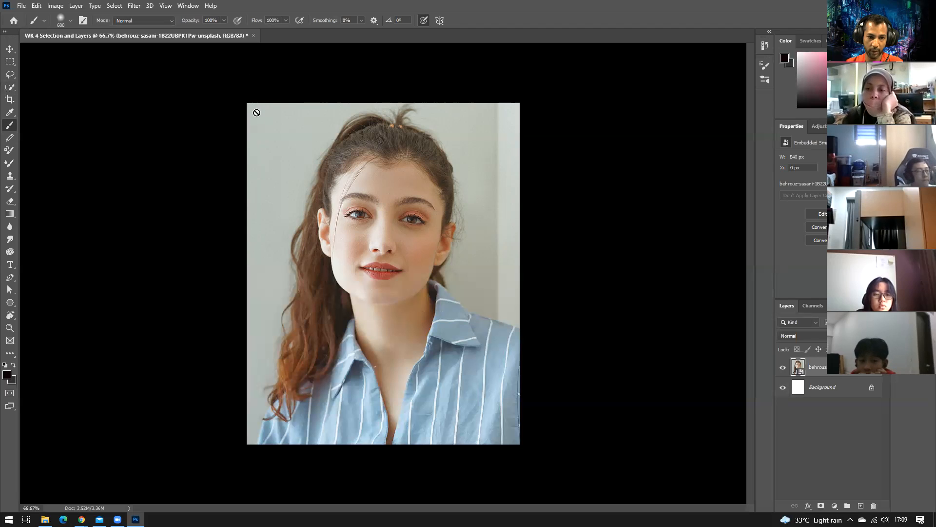
- Select the plain wall background on both sides of the woman with the Quick Selection tool
left_click(11, 87)
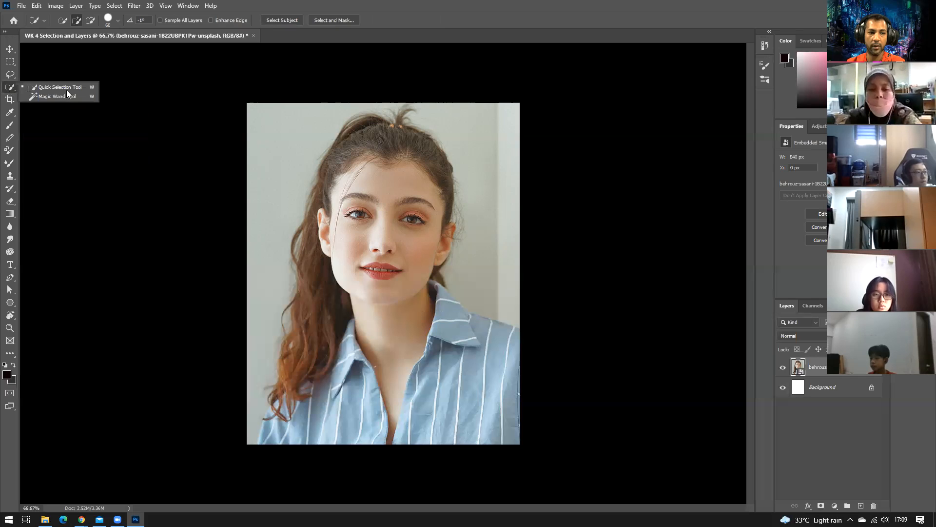
left_click(11, 88)
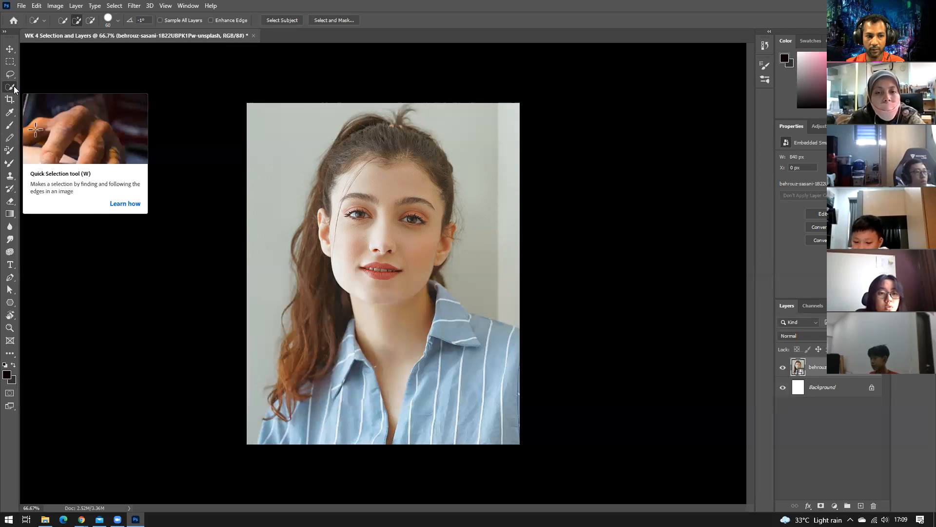
right_click(12, 89)
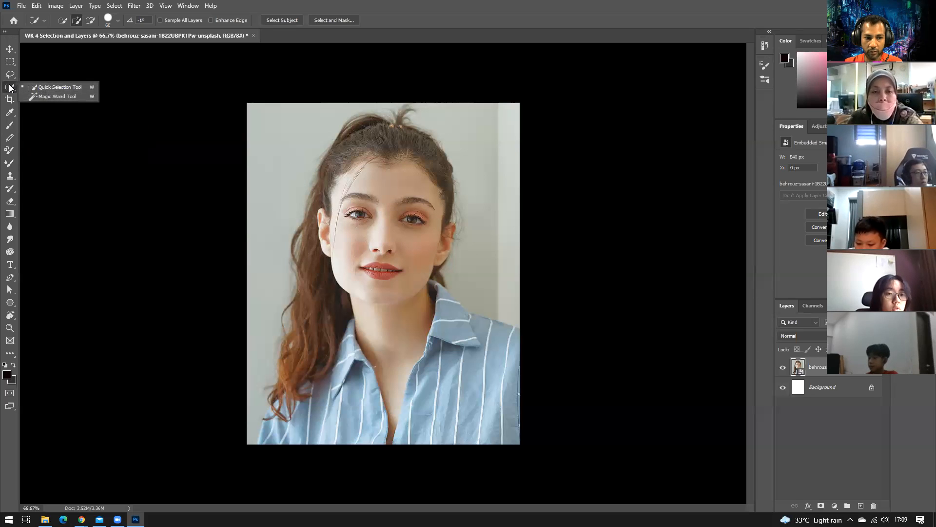
left_click(60, 89)
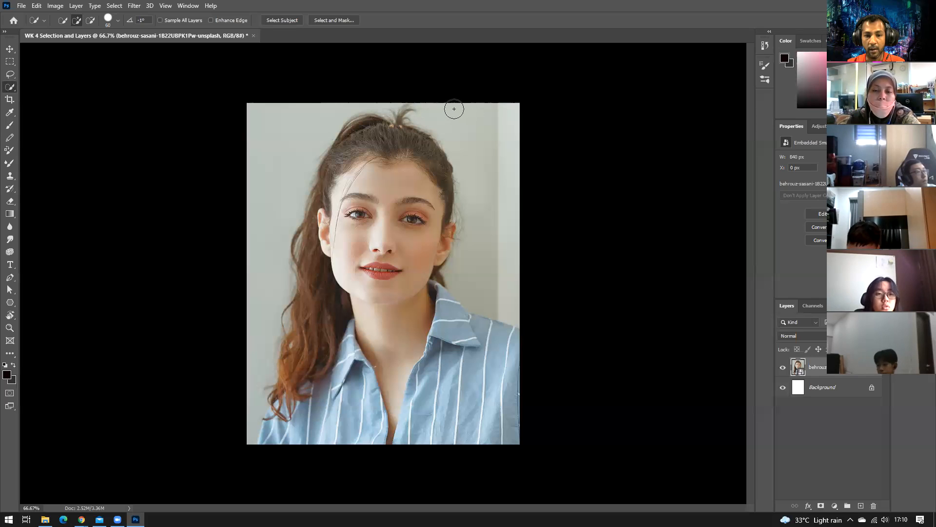
mouse_move(459, 124)
left_mouse_down()
mouse_move(480, 227)
mouse_move(482, 199)
mouse_move(473, 272)
left_mouse_up()
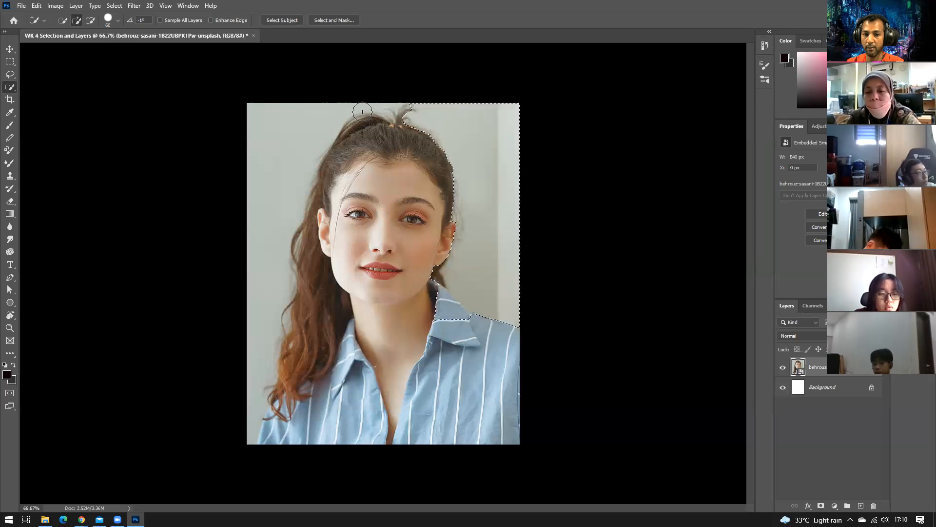
mouse_move(358, 104)
left_mouse_down()
mouse_move(315, 113)
mouse_move(294, 143)
mouse_move(269, 269)
mouse_move(278, 313)
mouse_move(264, 354)
left_mouse_up()
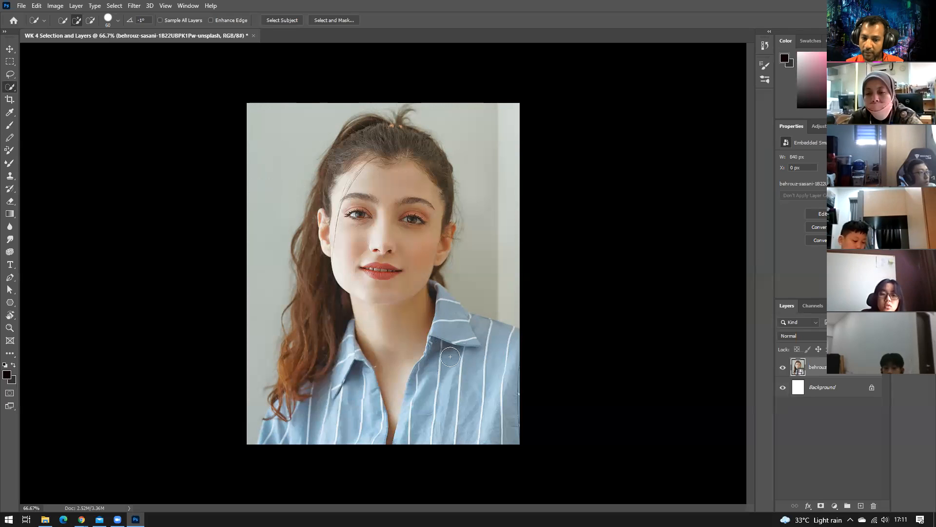
- Quick-select both halves of the woman's blue striped shirt
mouse_move(450, 318)
left_mouse_down()
mouse_move(490, 346)
mouse_move(512, 397)
mouse_move(490, 414)
mouse_move(407, 417)
mouse_move(418, 353)
mouse_move(447, 300)
mouse_move(434, 339)
left_mouse_up()
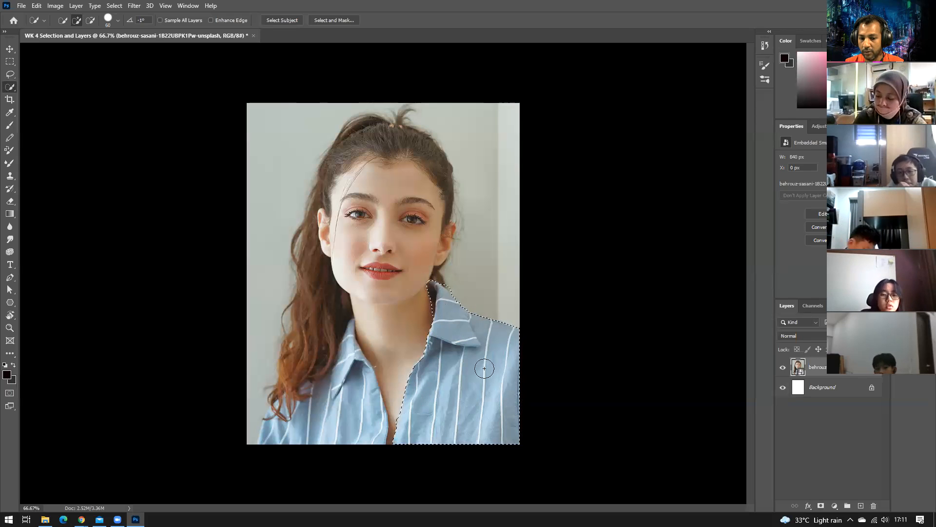
mouse_move(360, 326)
left_mouse_down()
mouse_move(342, 339)
mouse_move(337, 400)
mouse_move(312, 432)
mouse_move(263, 433)
mouse_move(321, 388)
mouse_move(333, 361)
left_mouse_up()
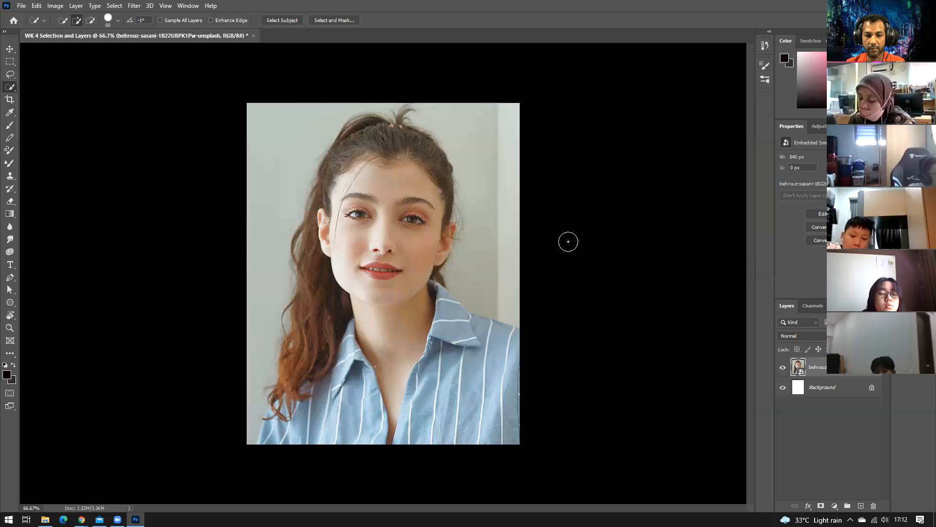
- Try quick selections of the wall beside the woman's ear and above her shoulder, clearing each selection
left_click_drag(487, 234, 479, 236)
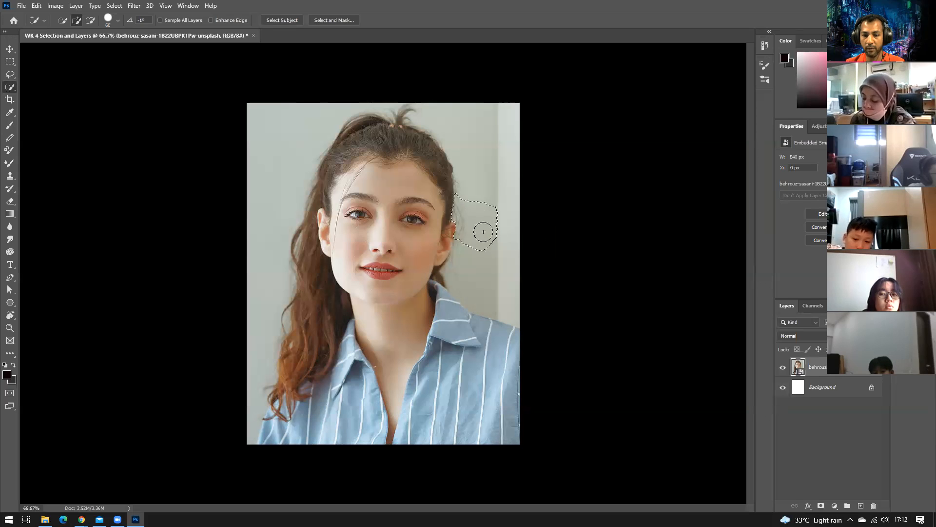
key("ctrl+d")
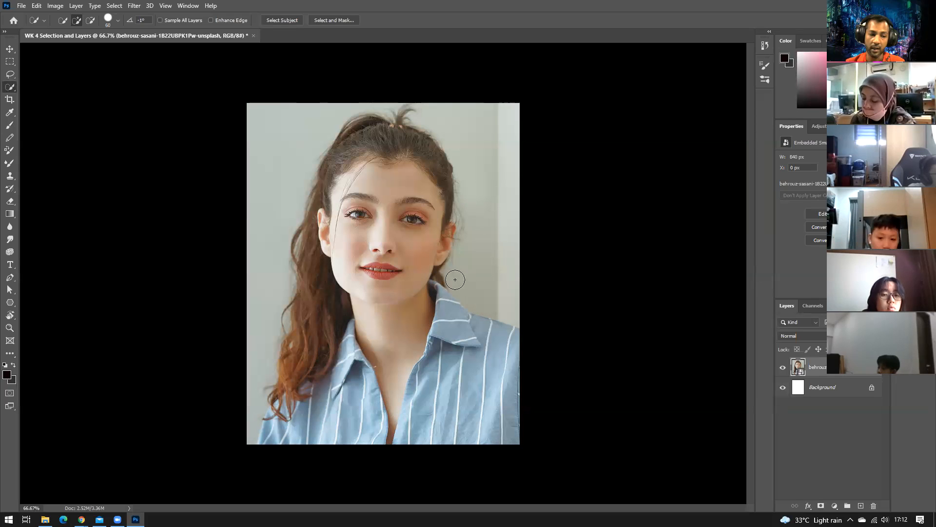
mouse_move(459, 254)
left_mouse_down()
mouse_move(495, 287)
mouse_move(454, 293)
left_mouse_up()
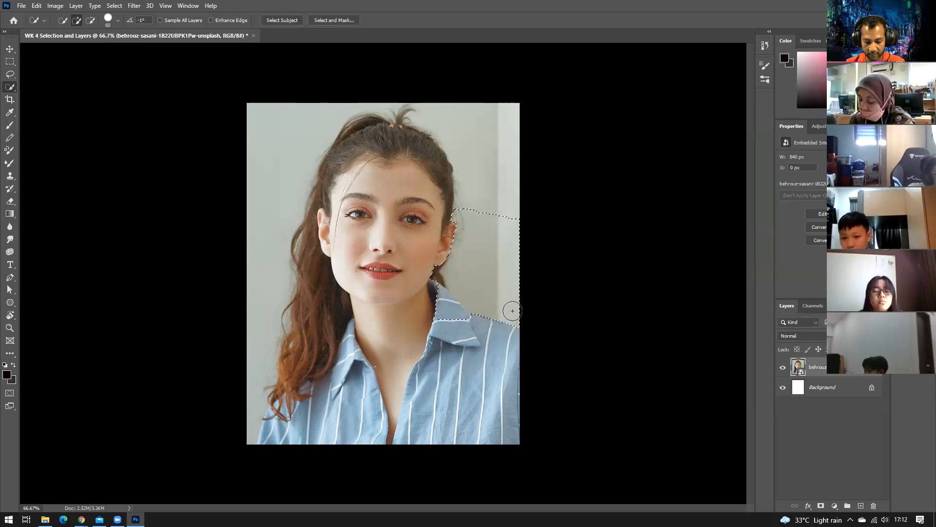
key("v")
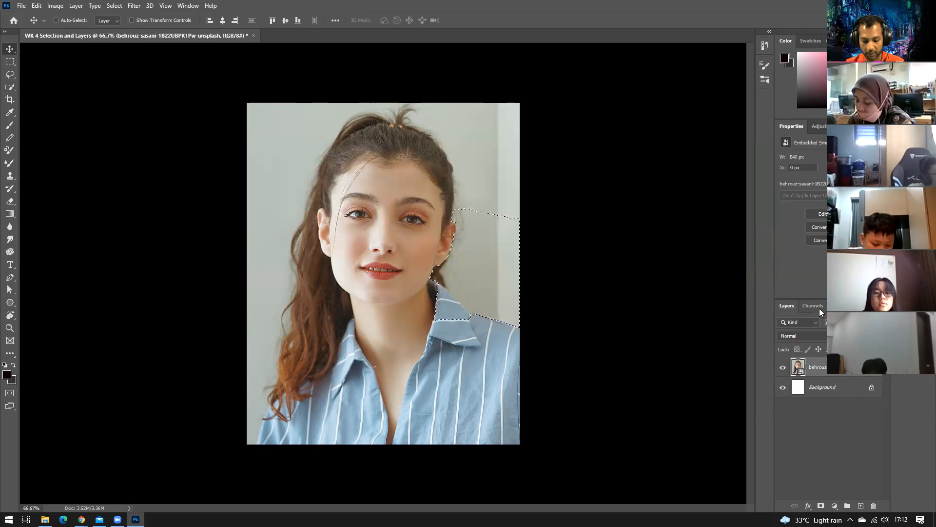
key("ctrl+d")
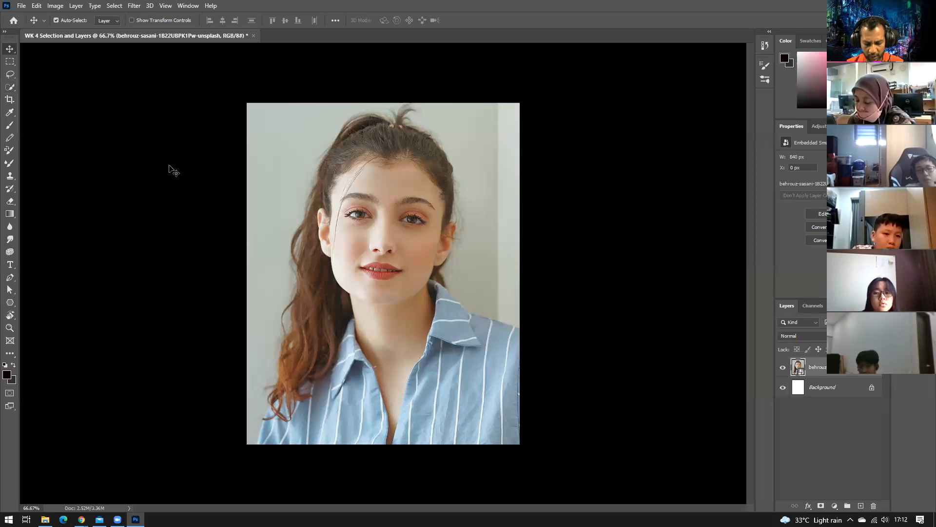
- Select the woman's lips and the skin around them with the Quick Selection tool
key("w")
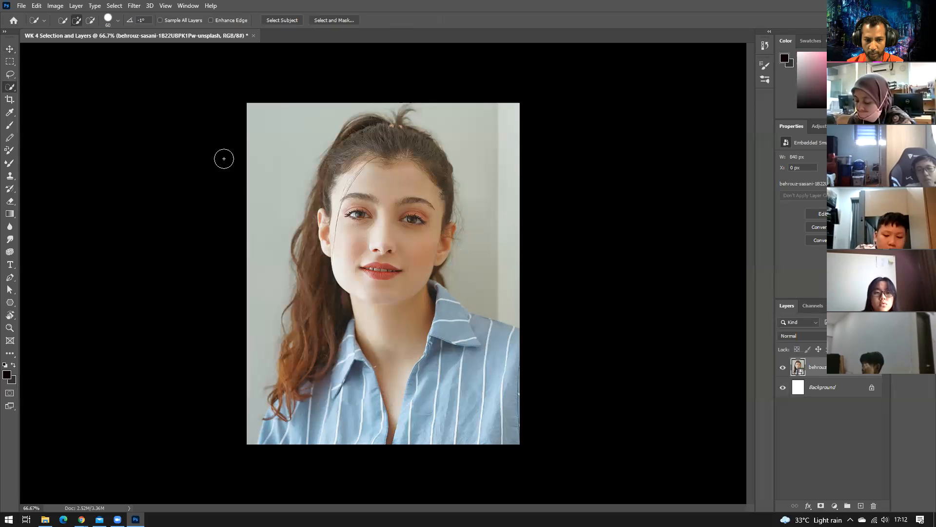
left_click(384, 270)
mouse_move(384, 270)
left_mouse_down()
mouse_move(387, 257)
mouse_move(413, 277)
left_mouse_up()
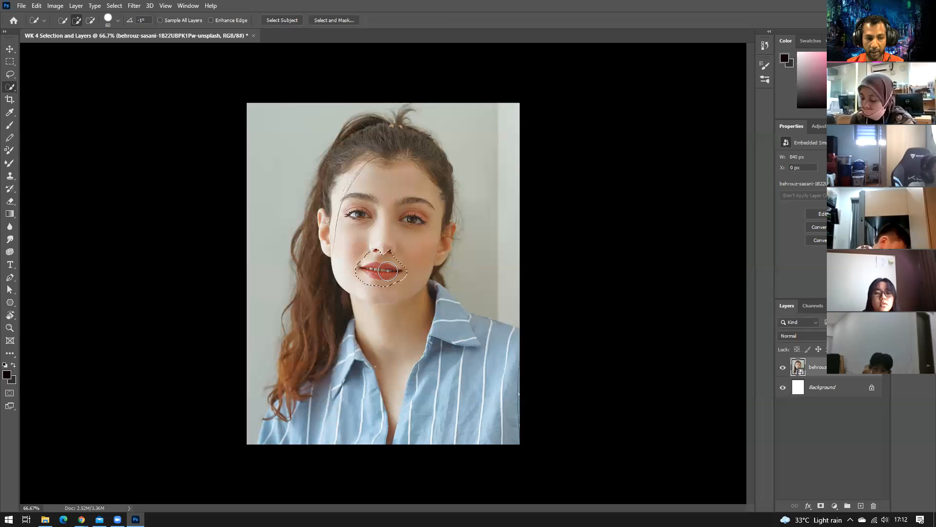
- Try to move the selected mouth area with the Move tool, and undo each move
key("v")
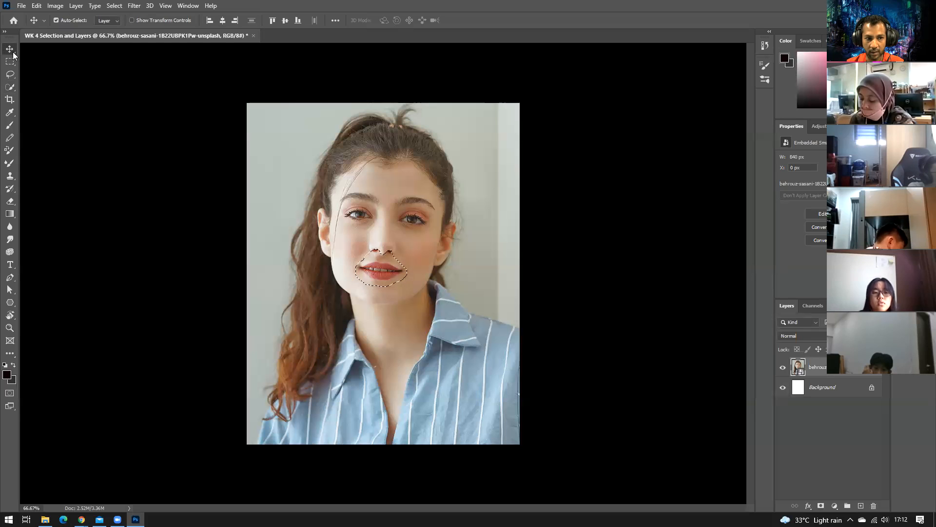
mouse_move(419, 273)
left_mouse_down()
mouse_move(444, 273)
mouse_move(396, 272)
mouse_move(443, 242)
mouse_move(336, 264)
mouse_move(435, 271)
left_mouse_up()
key("ctrl+z")
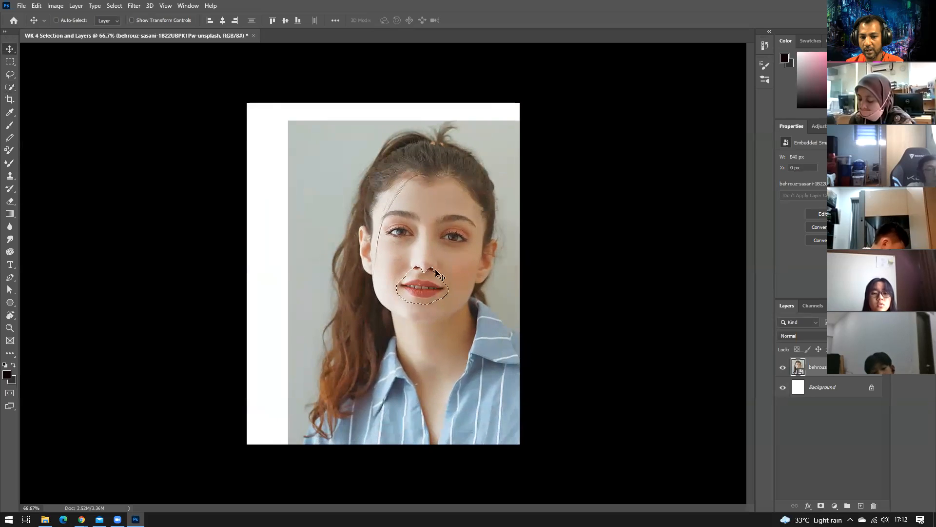
key("ctrl+z")
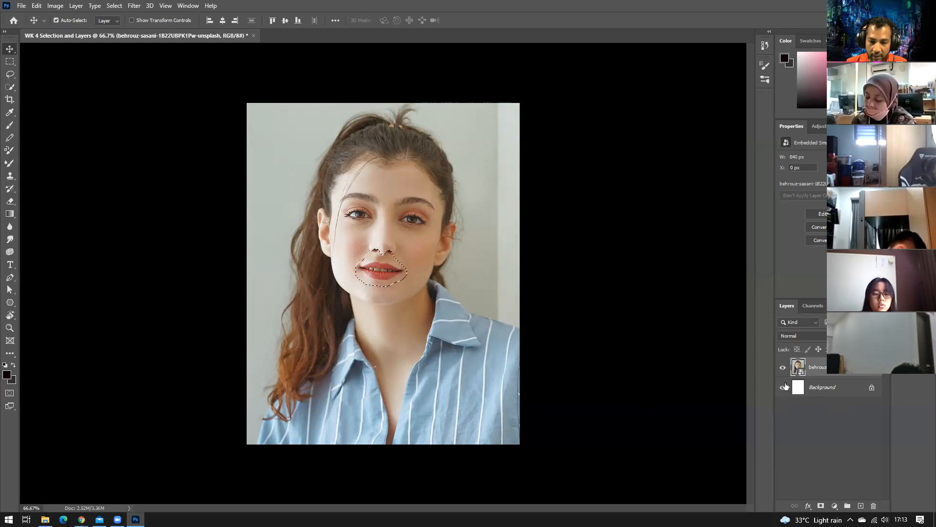
left_click_drag(372, 266, 395, 283)
key("ctrl+z")
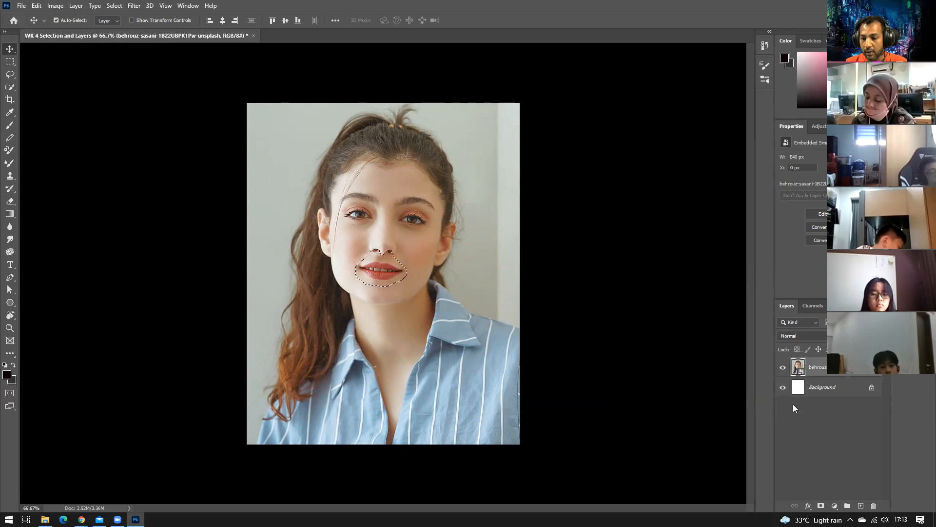
- Rasterize the portrait photo's smart object layer
right_click(851, 376)
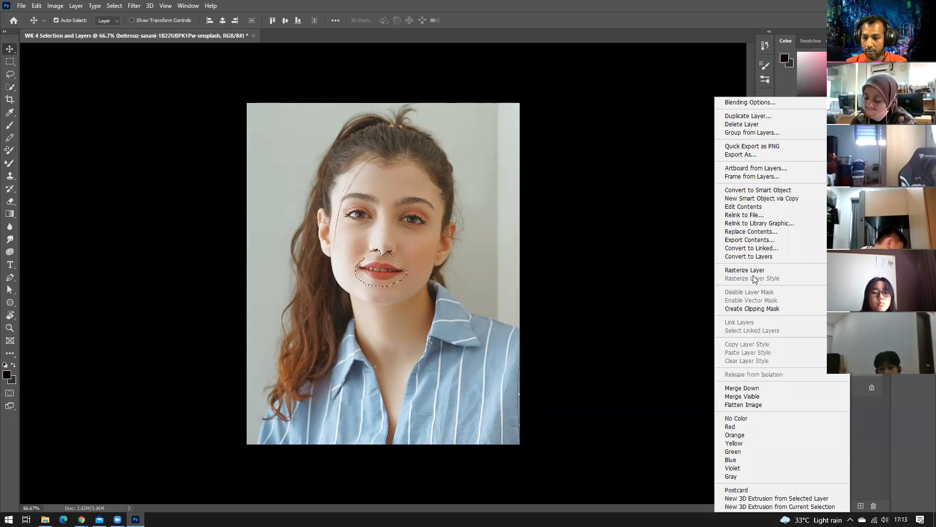
left_click(858, 374)
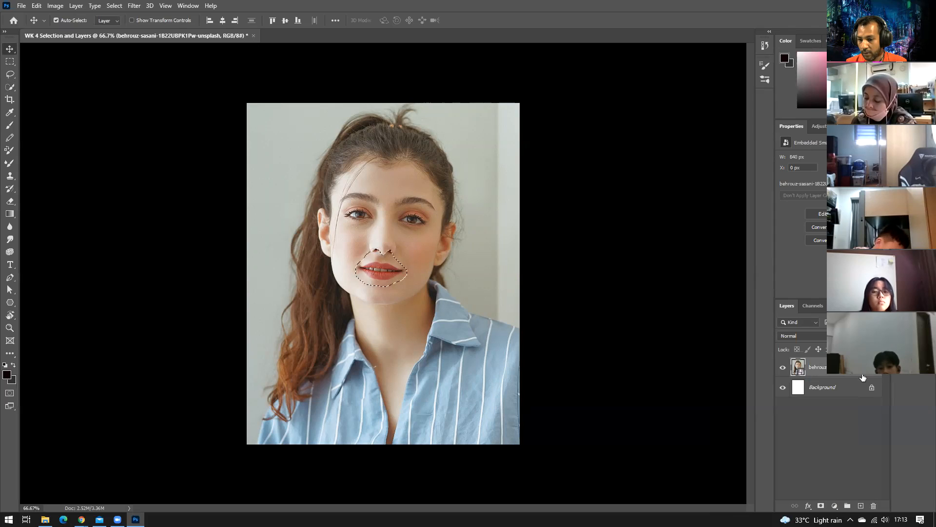
right_click(834, 375)
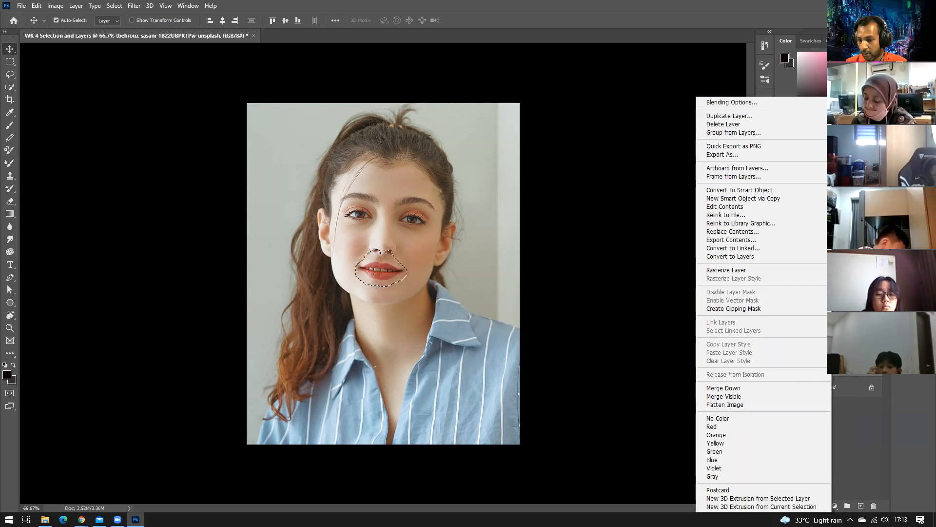
left_click(847, 373)
right_click(848, 373)
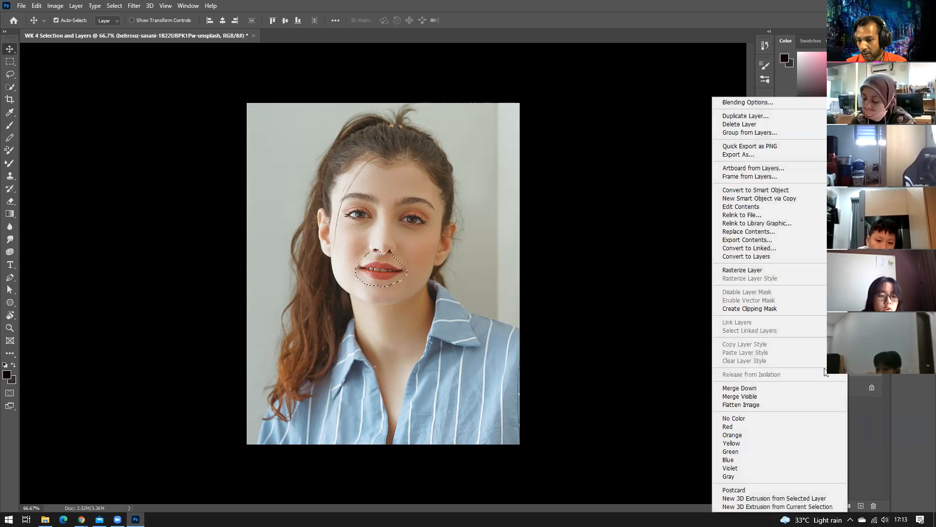
left_click(744, 271)
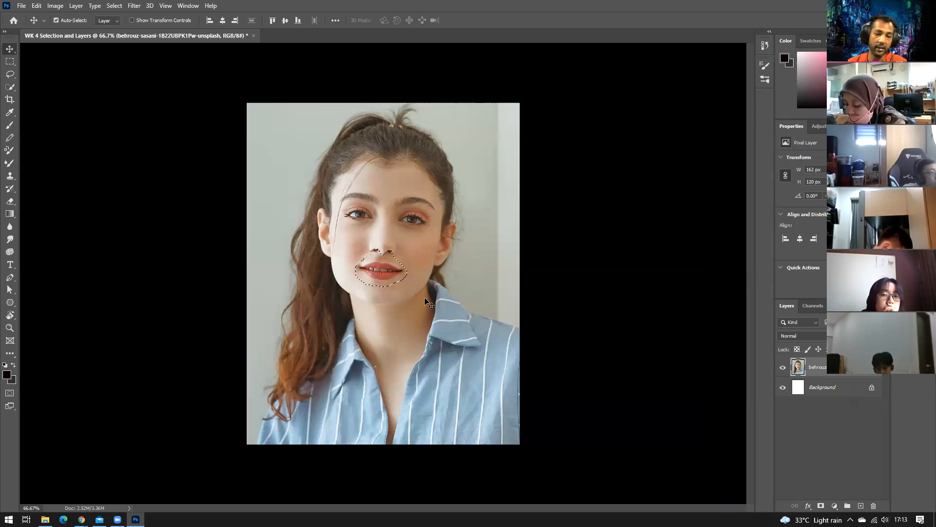
- Try to move the selected mouth area onto the wall beside the woman's ear, undoing each move
left_click_drag(376, 270, 474, 220)
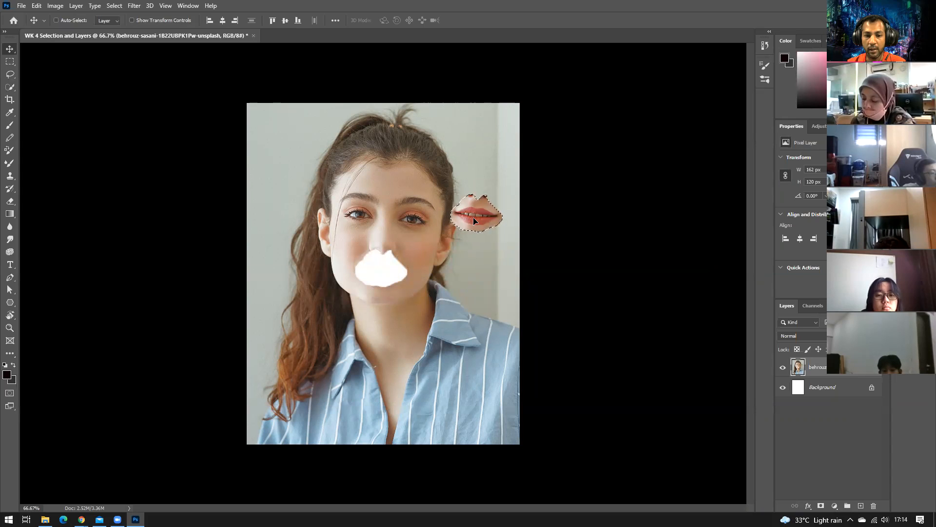
key("ctrl+z")
left_click_drag(377, 265, 500, 238)
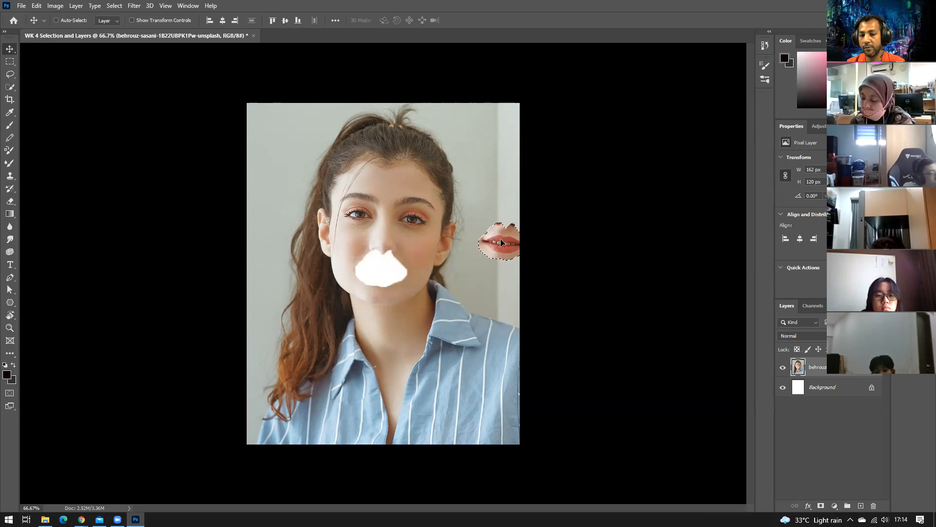
key("ctrl+z")
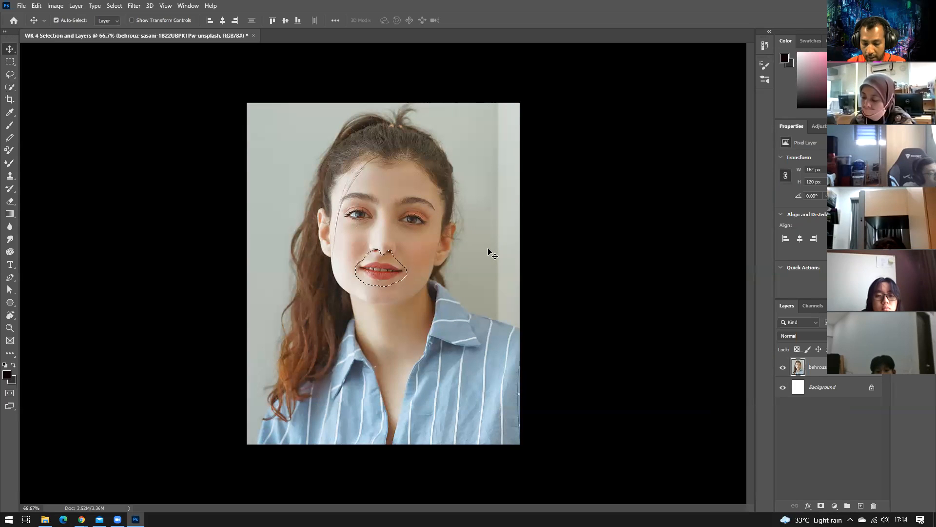
- Try deleting the selected mouth area, undo the deletion, and clear the selection
key("Delete")
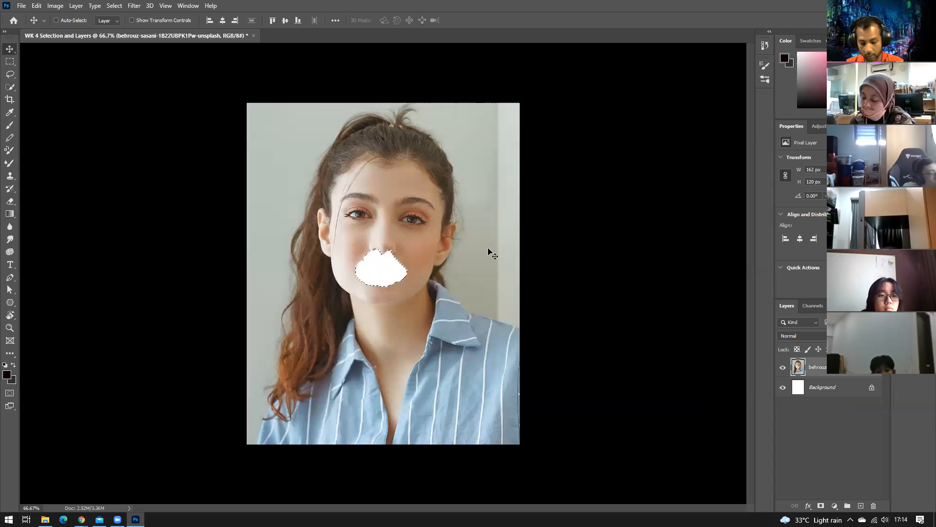
key("ctrl+z")
key("ctrl+d")
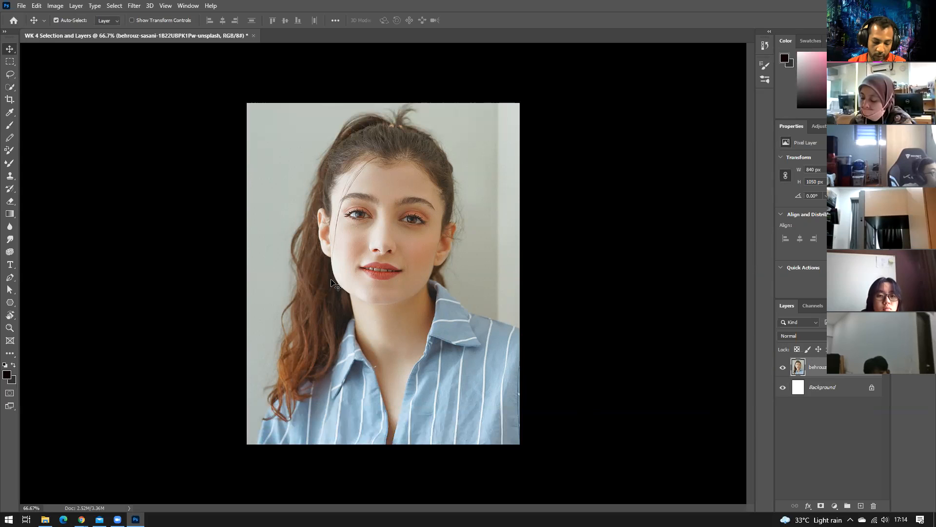
- Quick-select one side of the woman's face from eyebrow to mouth, try deleting the selected pixels, and undo the deletion
key("w")
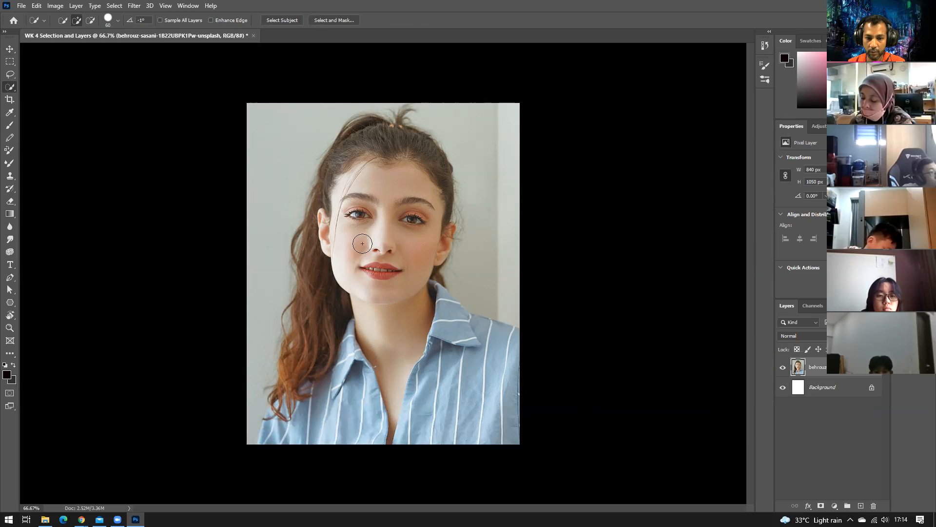
mouse_move(362, 205)
left_mouse_down()
mouse_move(356, 214)
mouse_move(390, 262)
mouse_move(383, 276)
left_mouse_up()
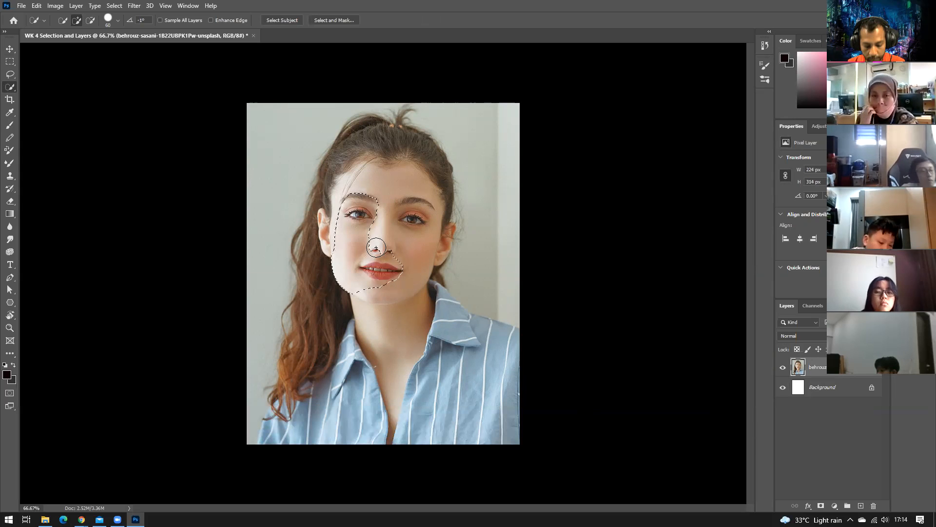
key("v")
mouse_move(370, 263)
left_mouse_down()
mouse_move(481, 229)
mouse_move(327, 259)
mouse_move(347, 263)
mouse_move(276, 264)
mouse_move(367, 267)
left_mouse_up()
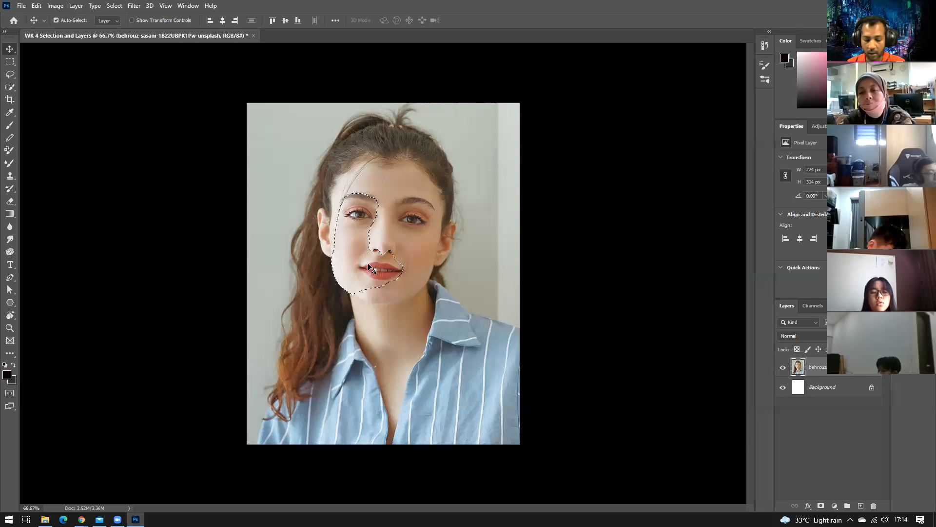
key("Delete")
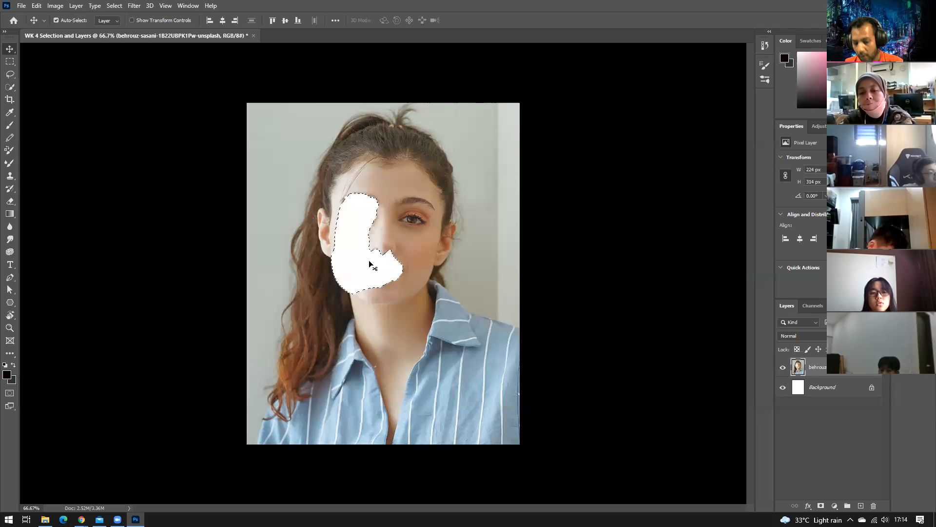
key("ctrl+z")
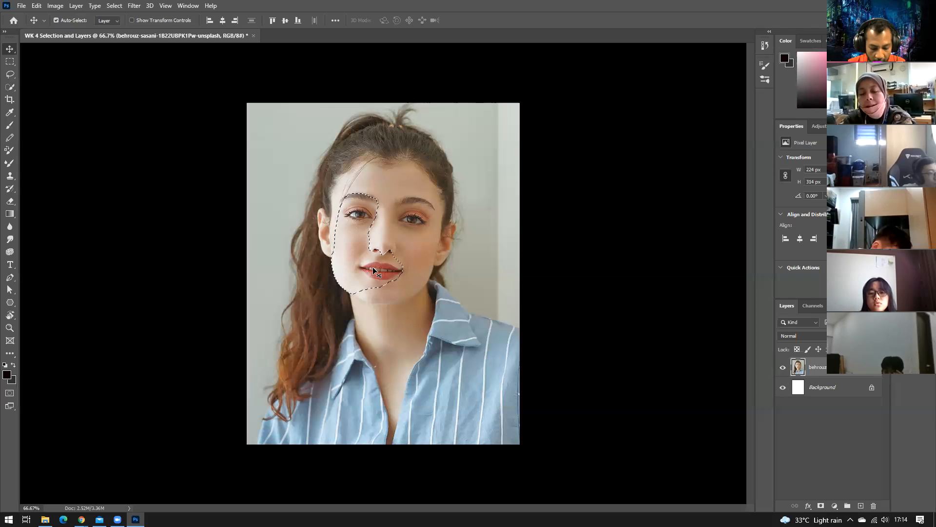
- Try painting inside the selected face area with the Brush tool, undo the stroke, and clear the selection
key("b")
mouse_move(373, 270)
left_mouse_down()
mouse_move(366, 273)
mouse_move(363, 234)
mouse_move(361, 253)
left_mouse_up()
key("ctrl+z")
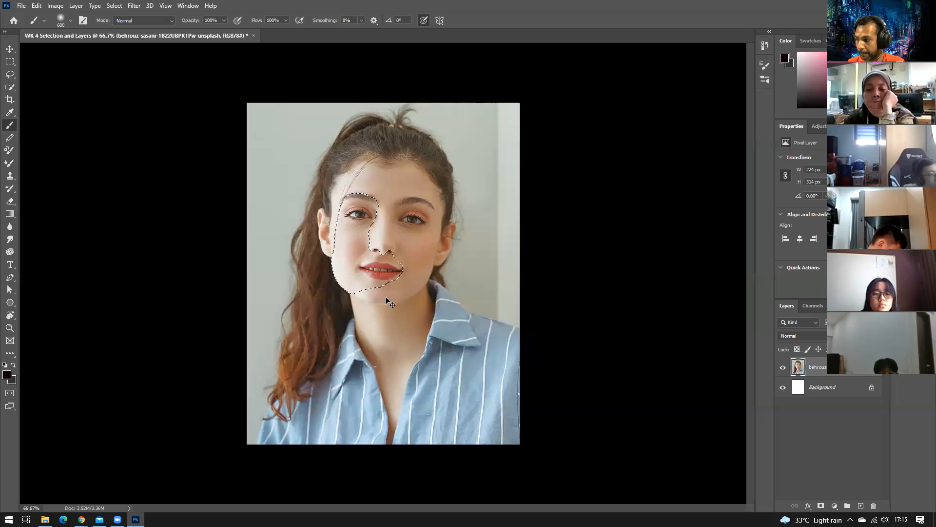
key("ctrl+d")
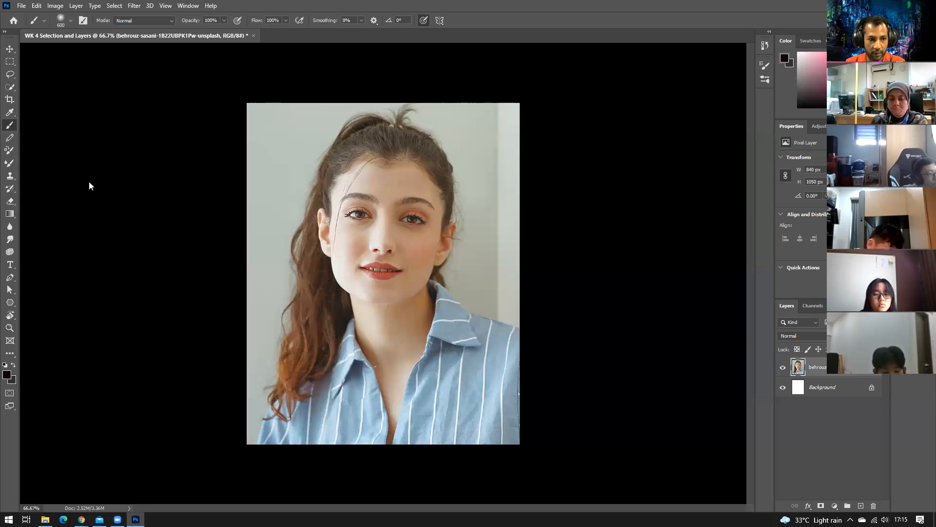
- Select the woman with Select Subject and add a layer mask from the selection to hide the wall
left_click(10, 87)
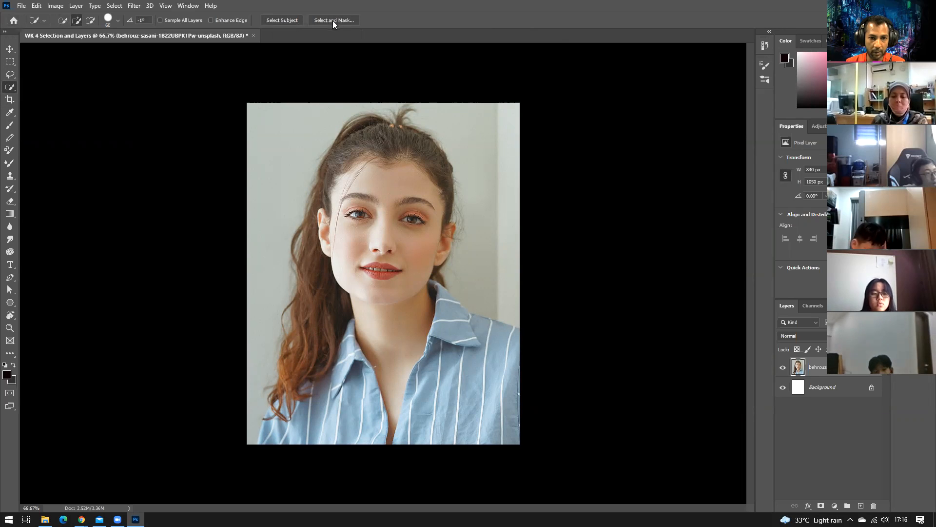
left_click(278, 21)
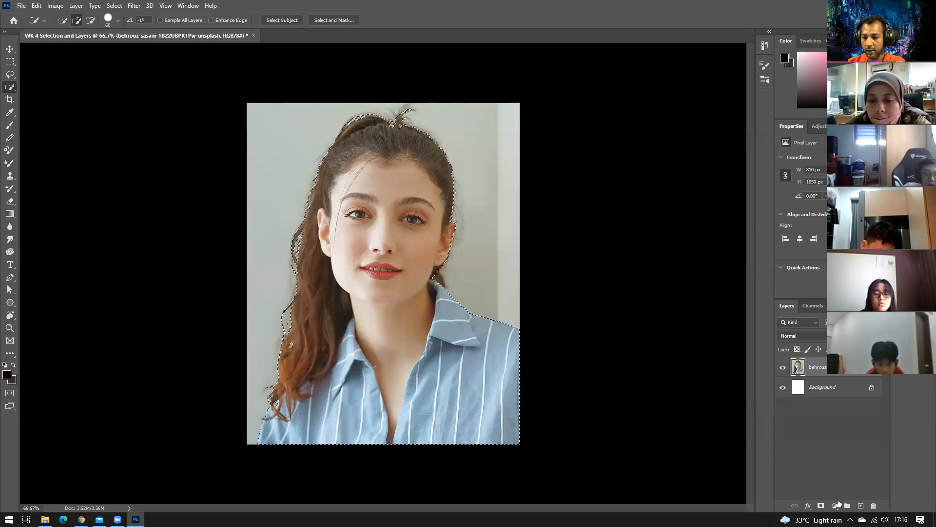
left_click(822, 506)
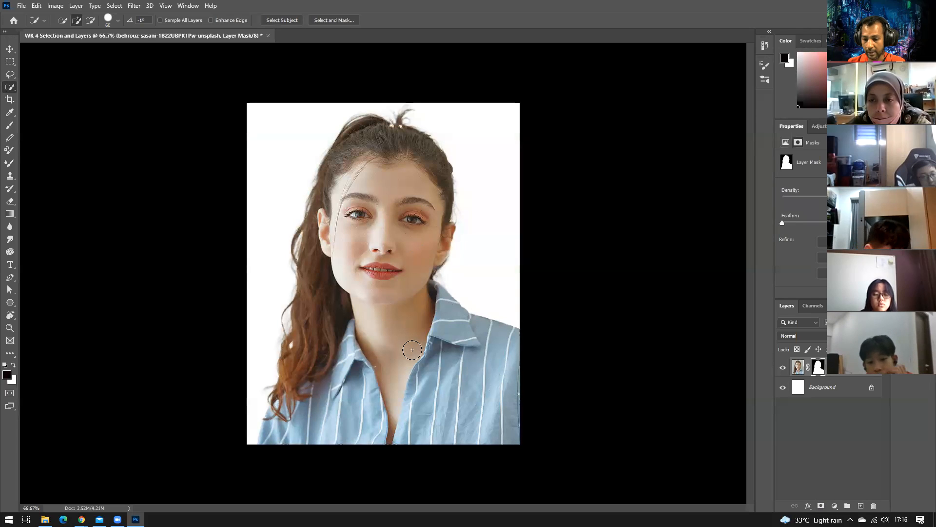
key("ctrl+z")
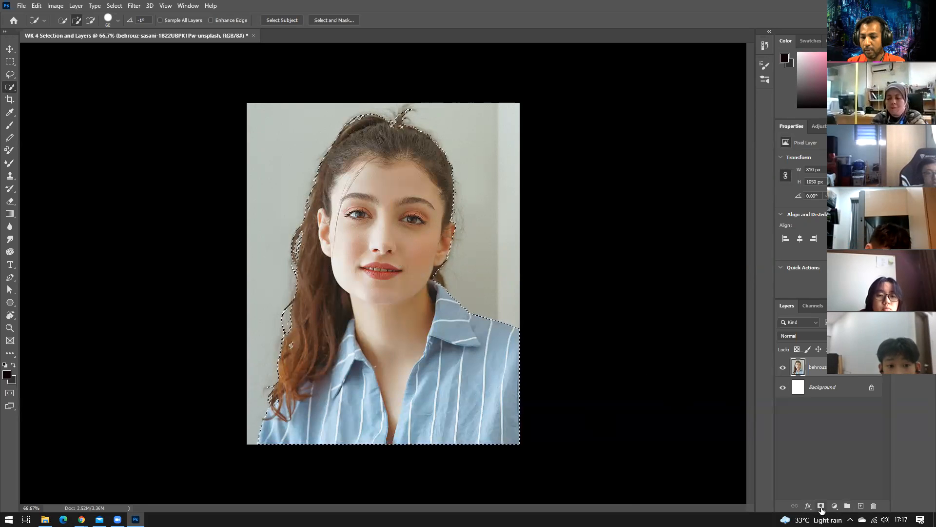
left_click(821, 506)
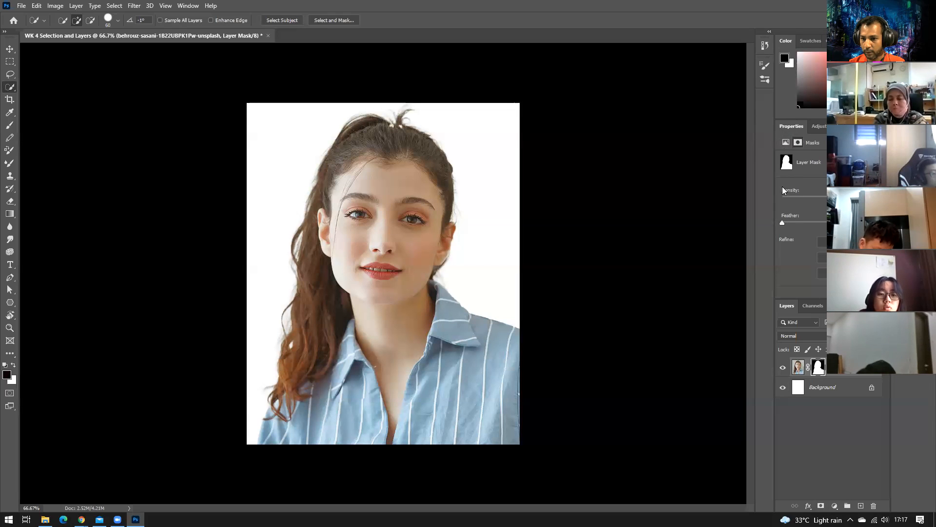
- Soften the layer mask's edge with Feather, and try a lower mask density before restoring it to full
left_click_drag(783, 224, 804, 229)
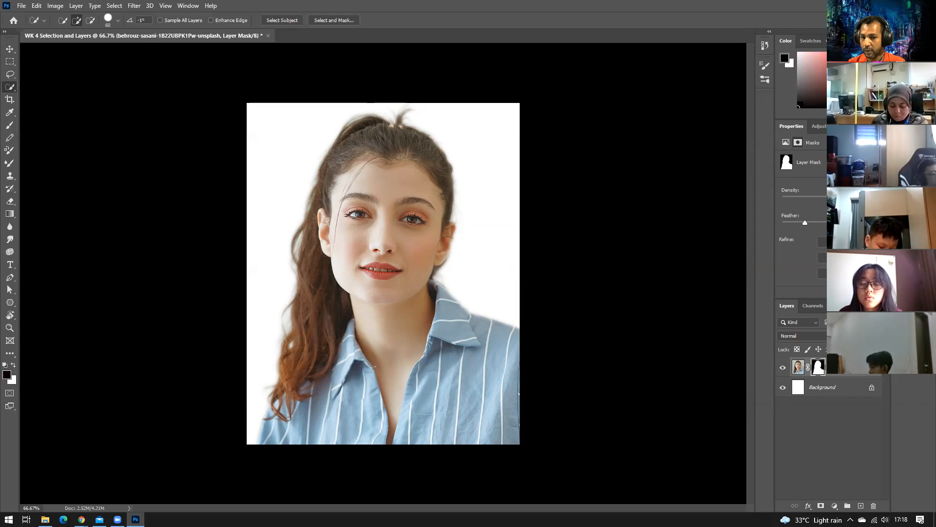
left_click_drag(826, 200, 823, 201)
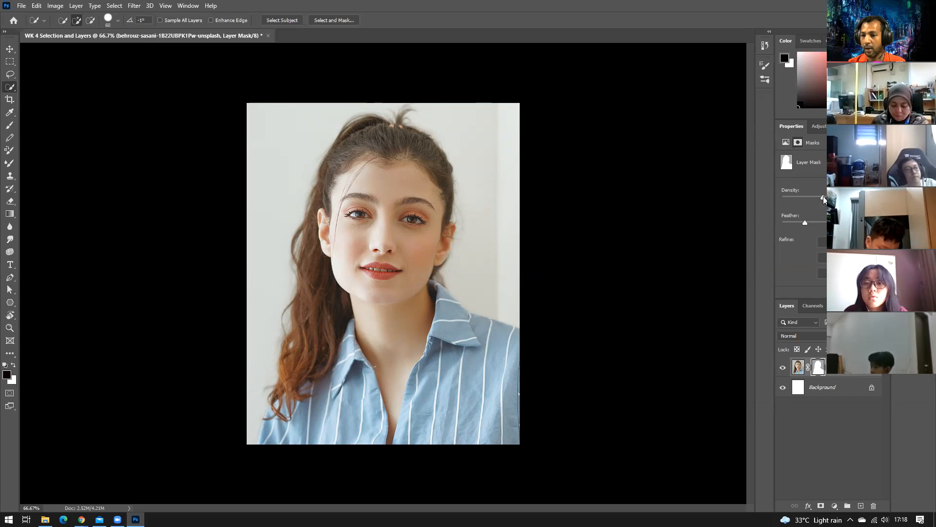
left_click_drag(823, 199, 838, 199)
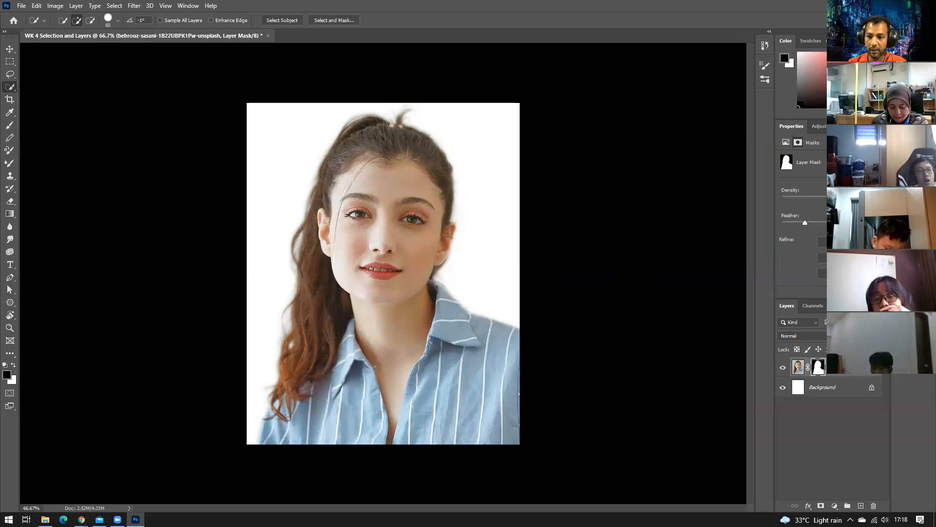
- Open the layer mask in Select and Mask with the Quick Selection brush at size 90, and clear the existing selection
key("ctrl+alt+r")
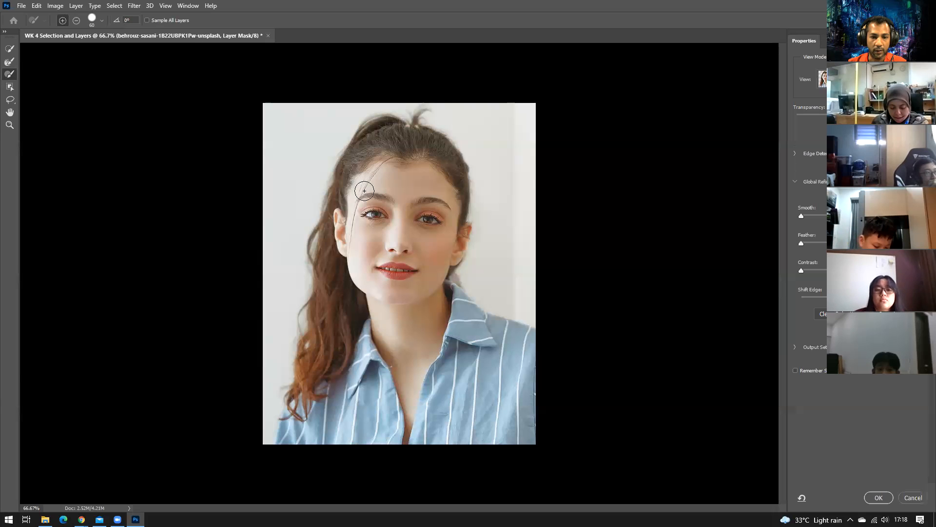
left_click(10, 49)
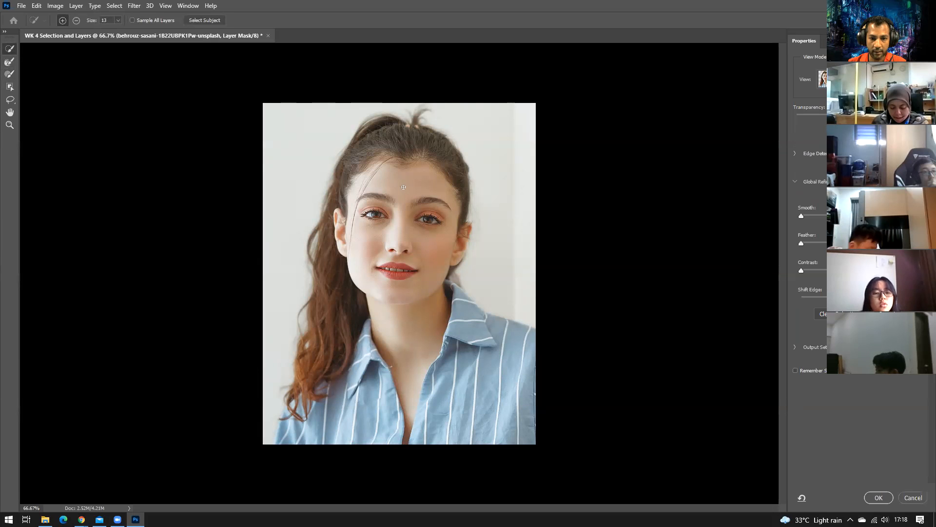
key("bracketright")
key("bracketright")
key("bracketright")
key("bracketright")
key("bracketright")
key("bracketright")
key("bracketright")
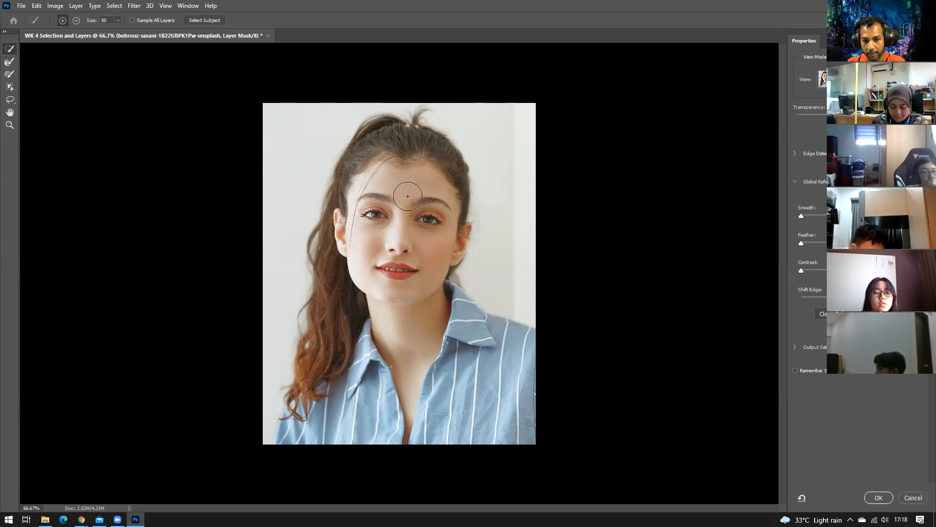
key("bracketright")
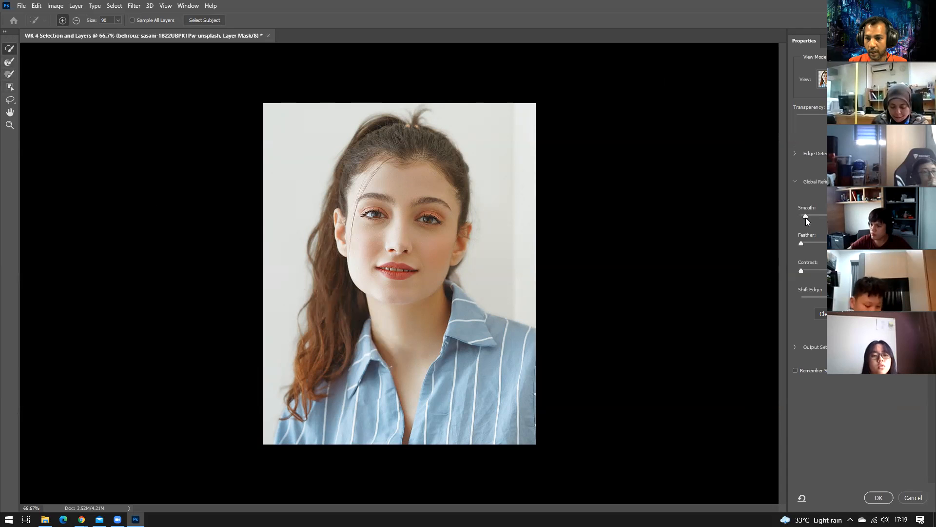
left_click(823, 314)
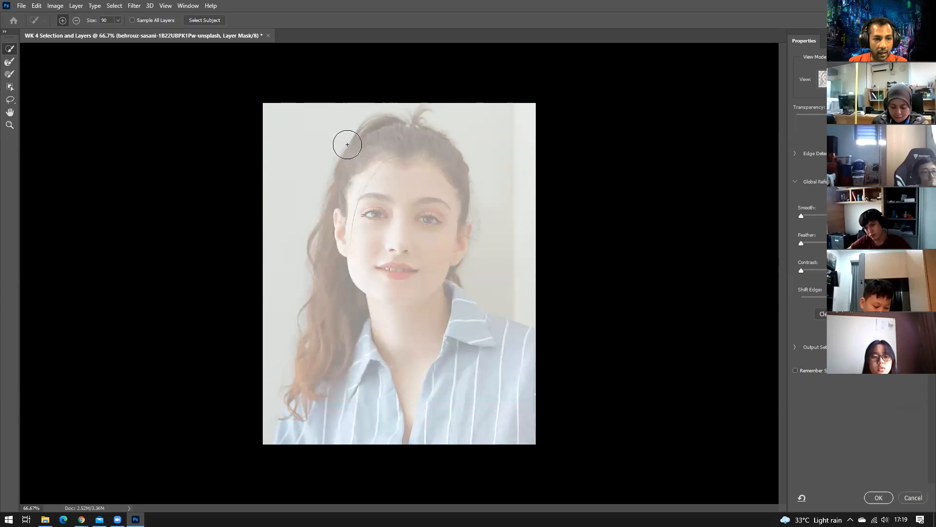
- Paint a new quick selection over the woman's face, hair, neck and striped shirt
mouse_move(387, 166)
left_mouse_down()
mouse_move(397, 237)
mouse_move(423, 221)
mouse_move(422, 186)
mouse_move(406, 168)
mouse_move(379, 184)
mouse_move(365, 228)
mouse_move(378, 274)
mouse_move(382, 382)
mouse_move(326, 394)
mouse_move(317, 420)
mouse_move(294, 426)
mouse_move(333, 322)
mouse_move(358, 188)
left_mouse_up()
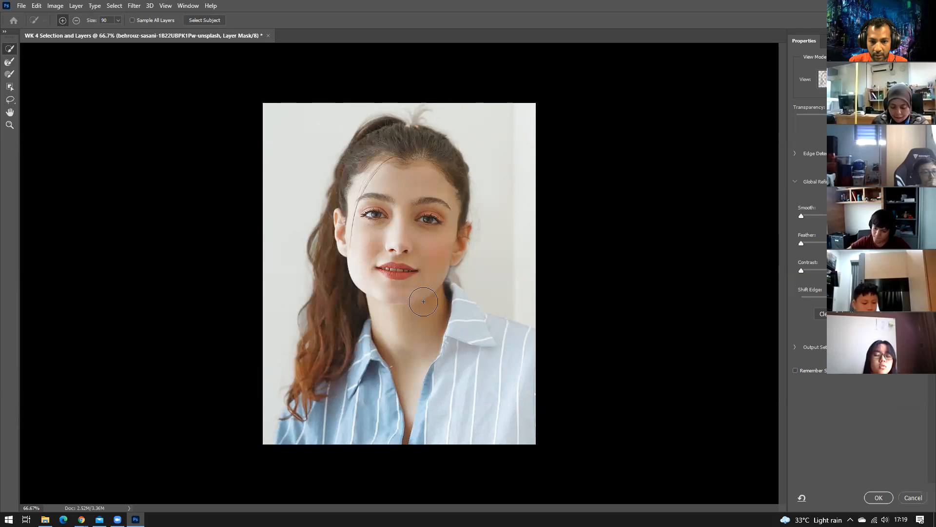
mouse_move(467, 372)
left_mouse_down()
mouse_move(443, 294)
mouse_move(455, 311)
mouse_move(526, 347)
mouse_move(531, 396)
mouse_move(498, 445)
left_mouse_up()
mouse_move(386, 417)
left_mouse_down()
mouse_move(351, 400)
mouse_move(348, 376)
mouse_move(383, 311)
left_mouse_up()
- Reduce the Quick Selection brush size to 40 and add the hair tuft above the woman's head to the selection
key("bracketleft")
key("bracketleft")
key("bracketleft")
key("bracketleft")
key("bracketleft")
key("bracketleft")
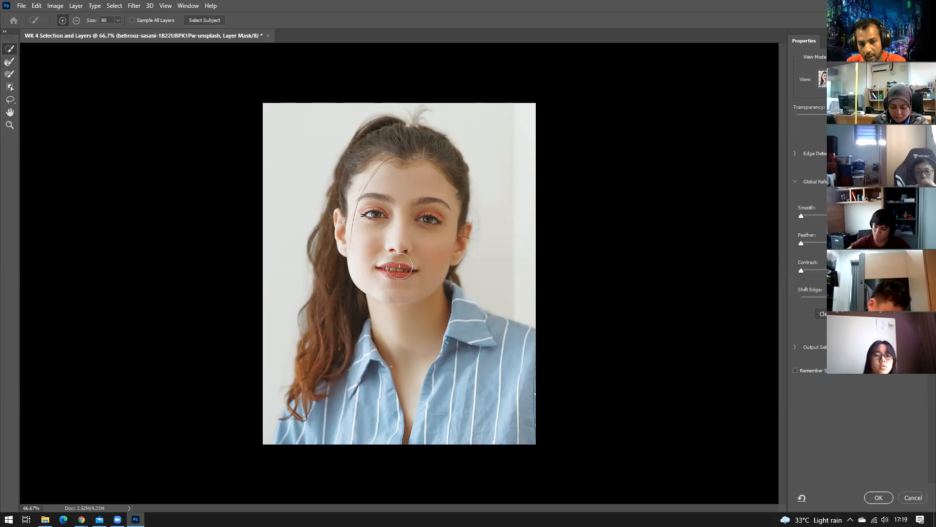
mouse_move(413, 126)
left_mouse_down()
mouse_move(421, 110)
mouse_move(428, 122)
left_mouse_up()
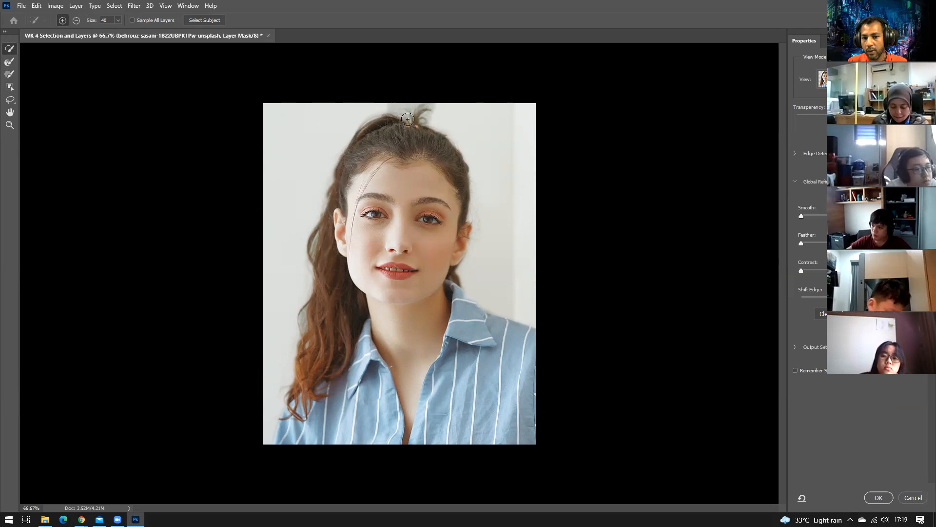
- Refine the selection edge around the hair tuft with the Refine Edge Brush at size 35
left_click(10, 64)
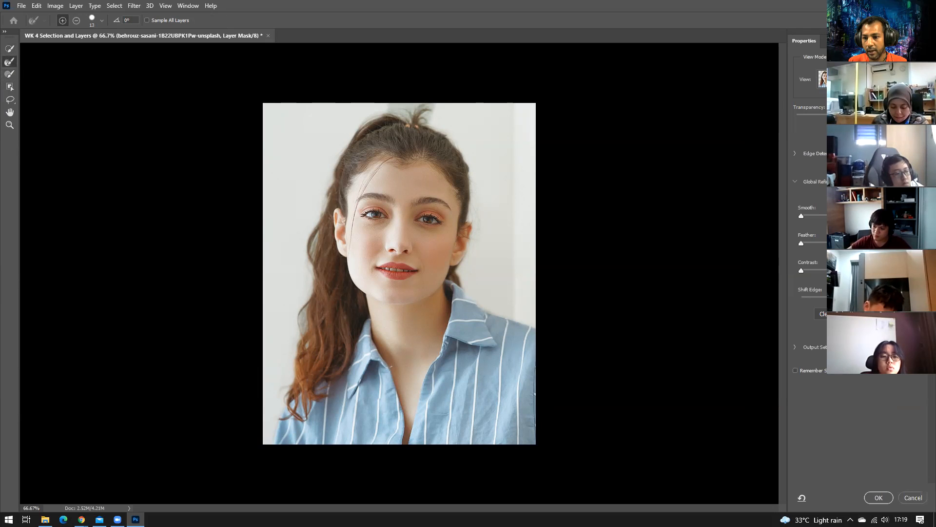
key("bracketright")
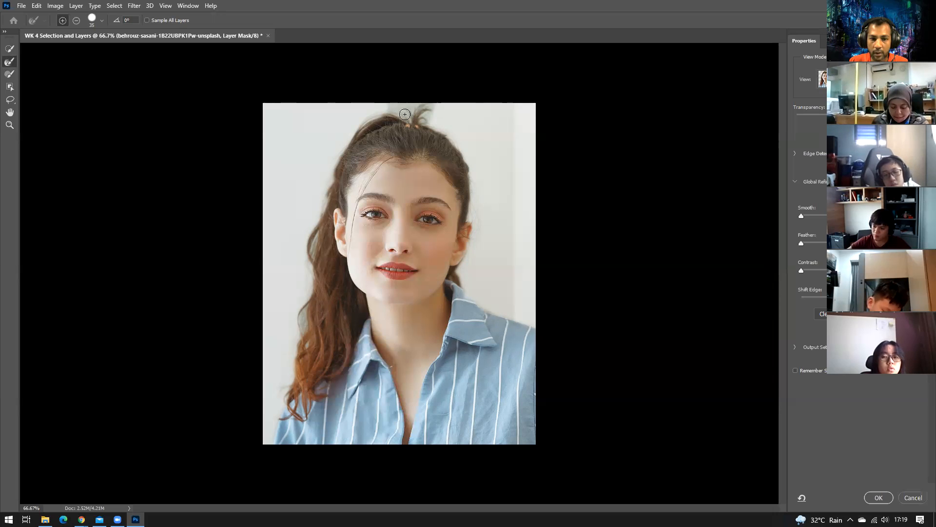
key("alt")
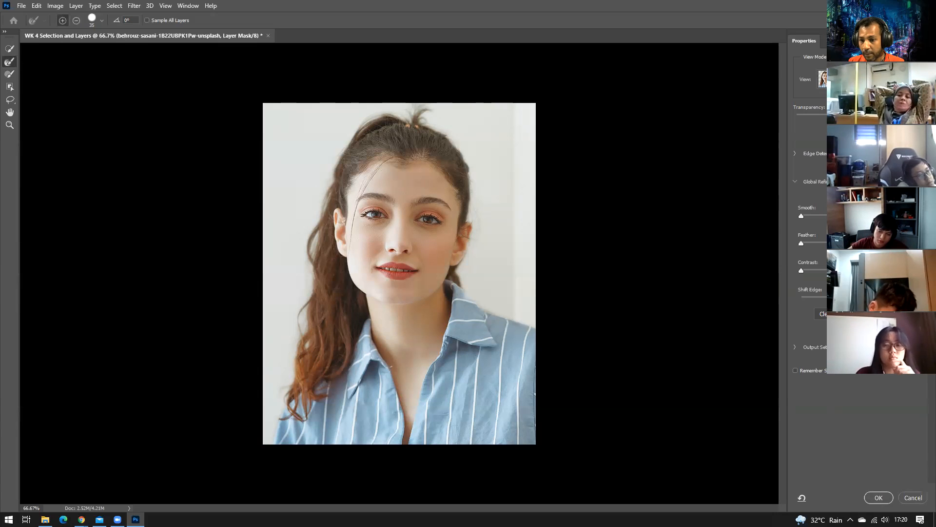
- Increase the selection's global Feather and Contrast, compare it with the original edge, and apply the refined mask
left_click_drag(802, 244, 822, 243)
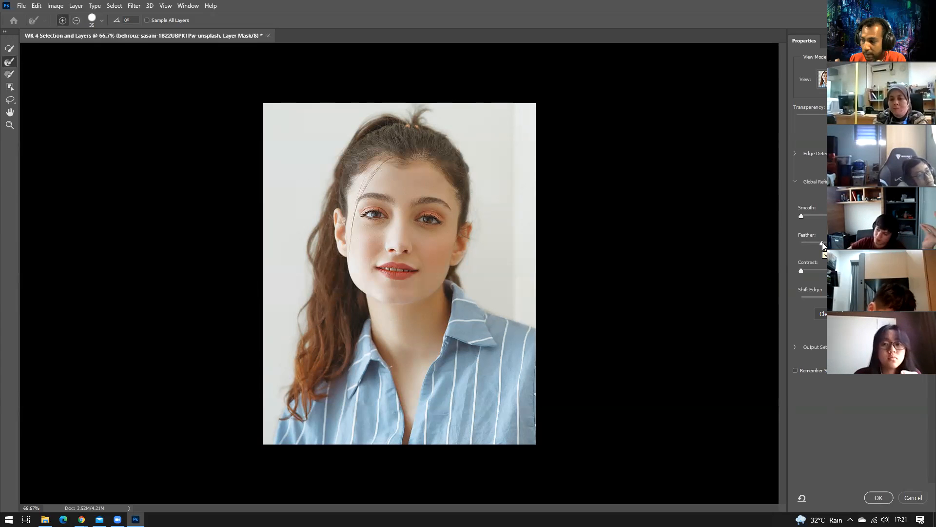
left_click_drag(800, 269, 830, 271)
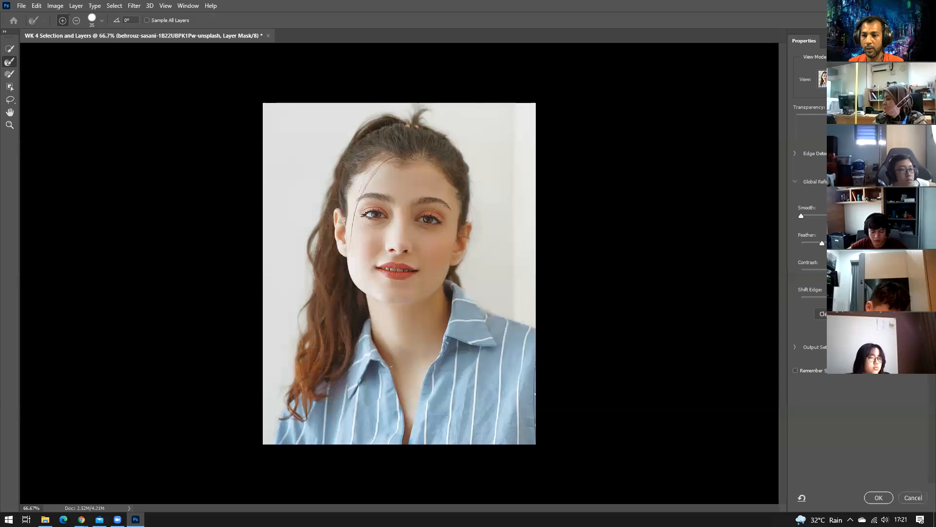
key("p")
key("p")
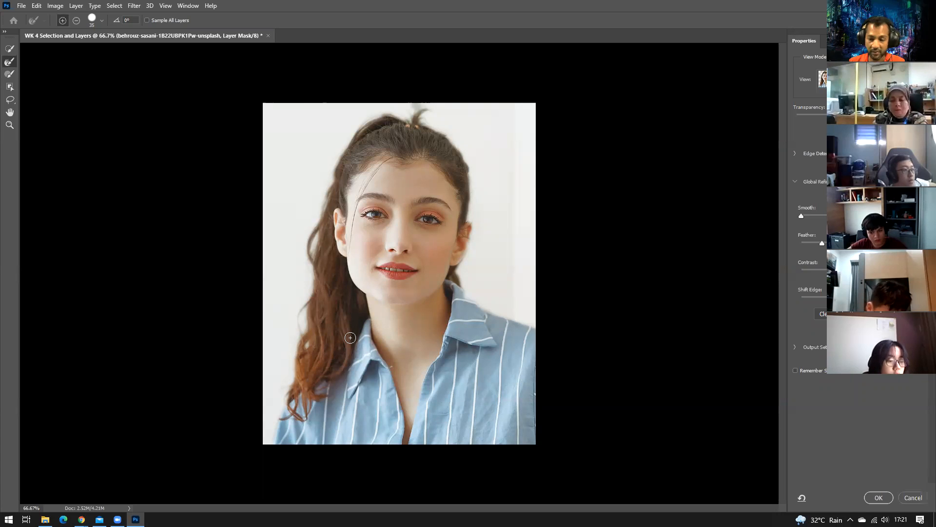
left_click(878, 498)
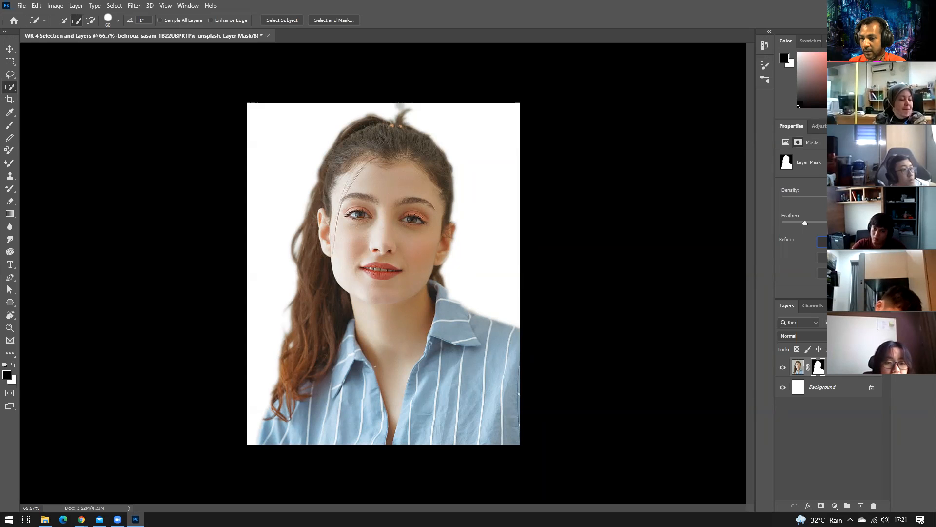
- Reopen the woman's layer mask in Select and Mask, reduce the Refine Edge Brush size to 15, and accept the mask
left_click(822, 242)
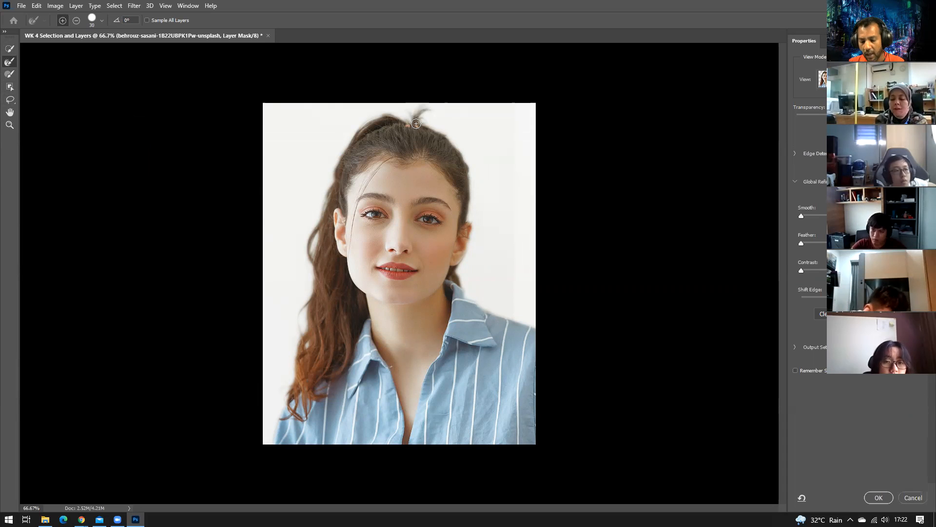
key("bracketleft")
key("bracketleft")
key("bracketleft")
key("bracketright")
key("bracketright")
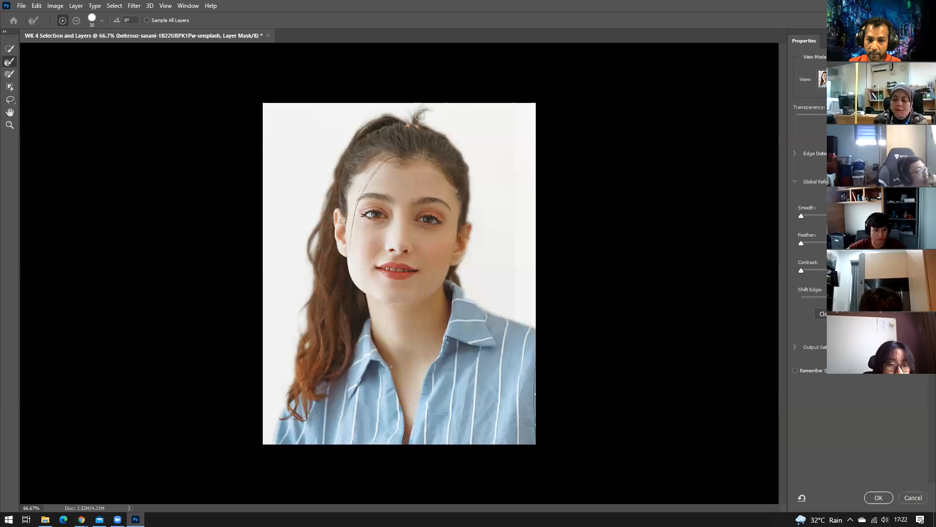
key("bracketleft")
key("bracketleft")
key("bracketleft")
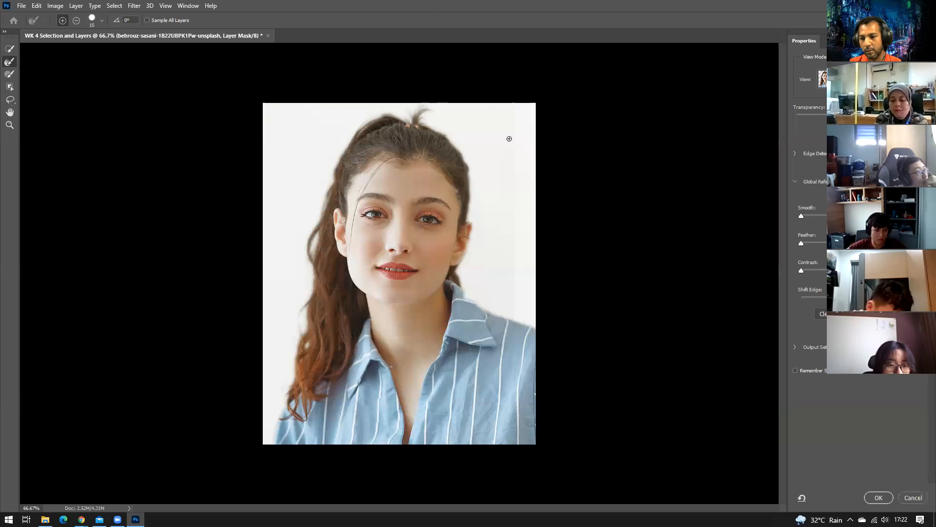
left_click(879, 494)
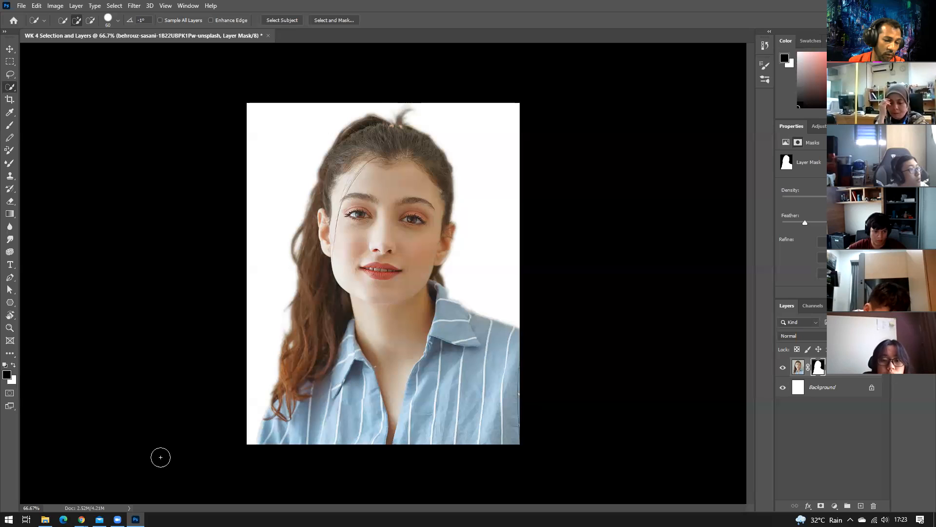
- Place the speakers_61387581_download image file into the portrait document
mouse_move(45, 519)
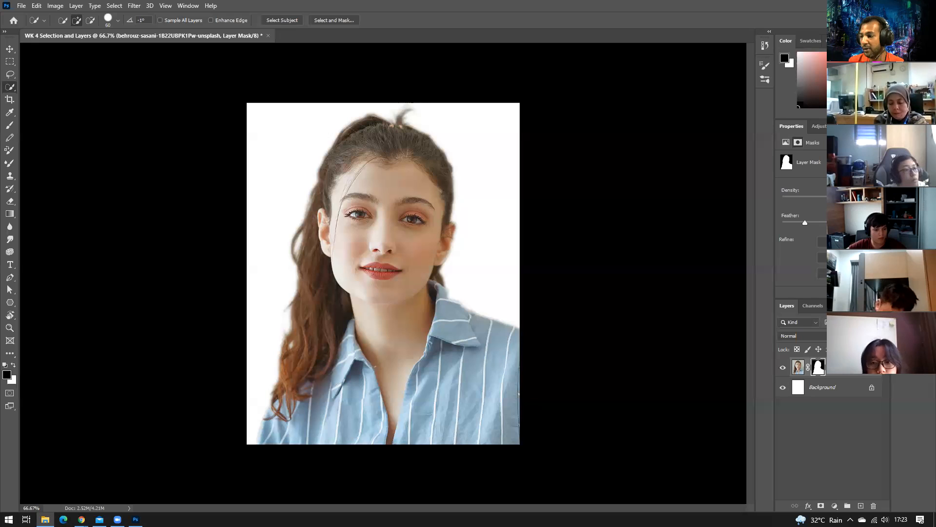
left_click_drag(619, 280, 488, 305)
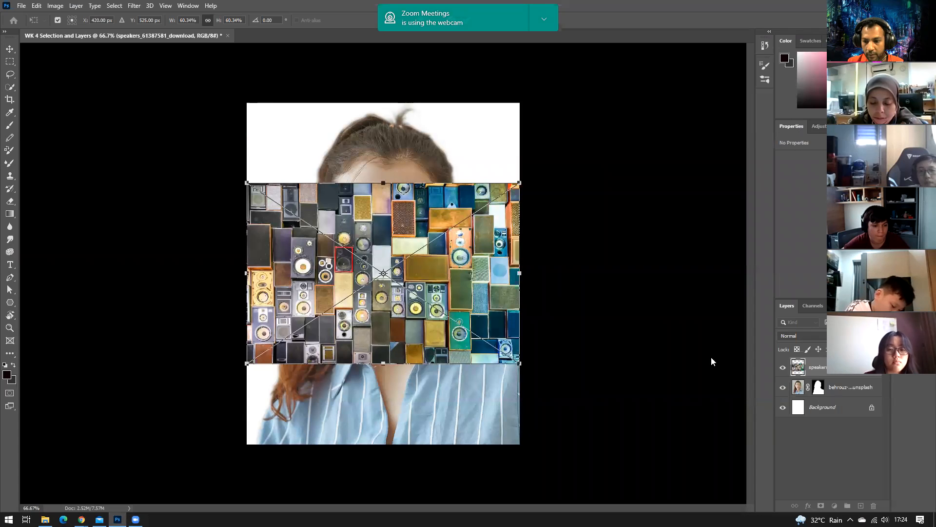
left_click_drag(535, 181, 551, 214)
mouse_move(489, 417)
left_mouse_down()
mouse_move(512, 373)
mouse_move(484, 425)
left_mouse_up()
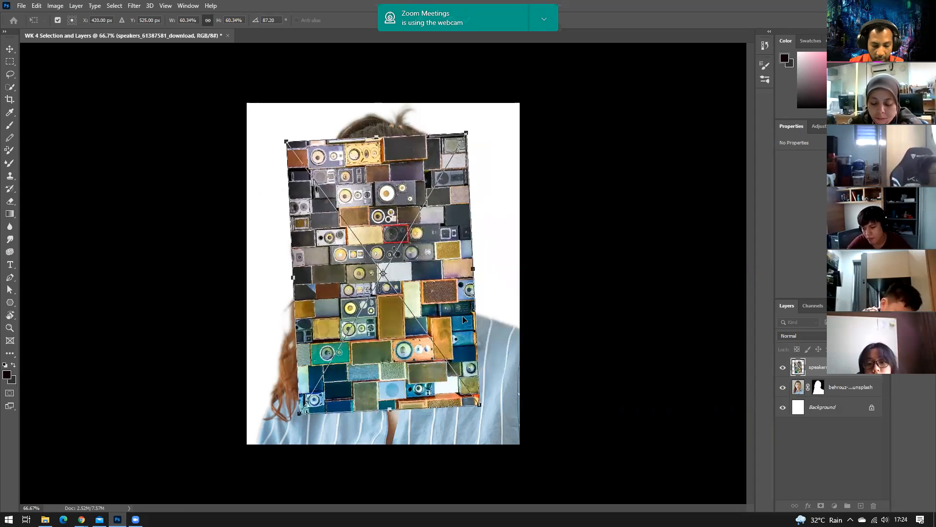
key("ctrl+z")
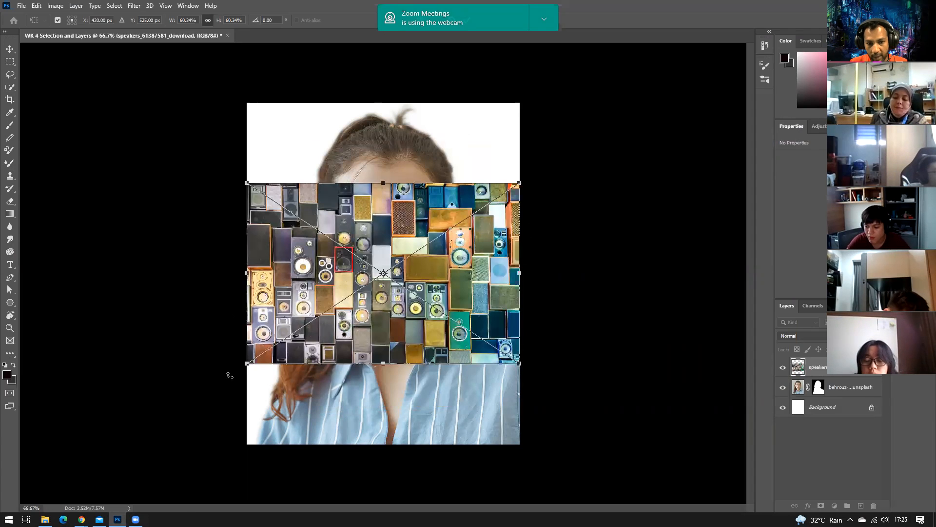
- Rotate the placed speakers image to 90° and scale it to about 97.45% so it covers the whole canvas
left_click_drag(535, 182, 462, 396)
left_click_drag(473, 137, 529, 52)
left_click_drag(293, 408, 206, 469)
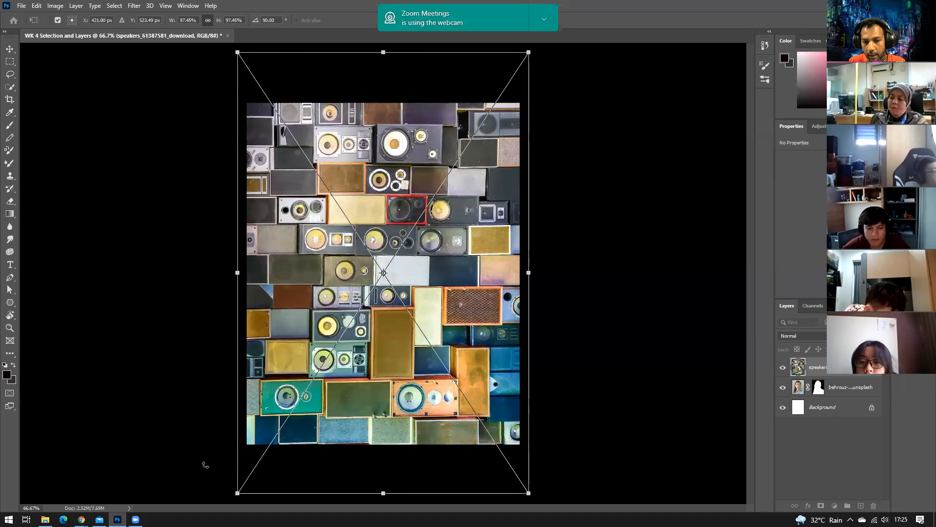
key("Return")
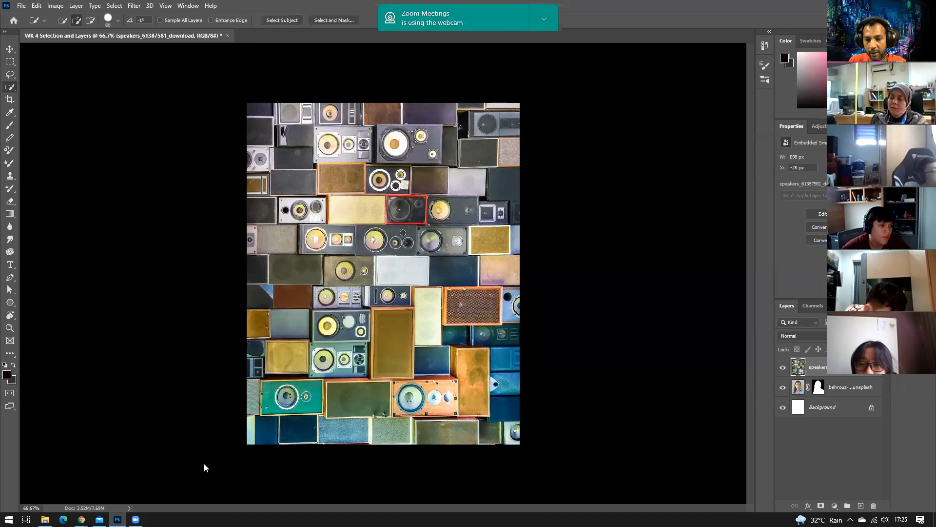
- Move the speakers layer beneath the woman's masked layer and dismiss the Zoom webcam notification
left_click_drag(796, 373, 798, 396)
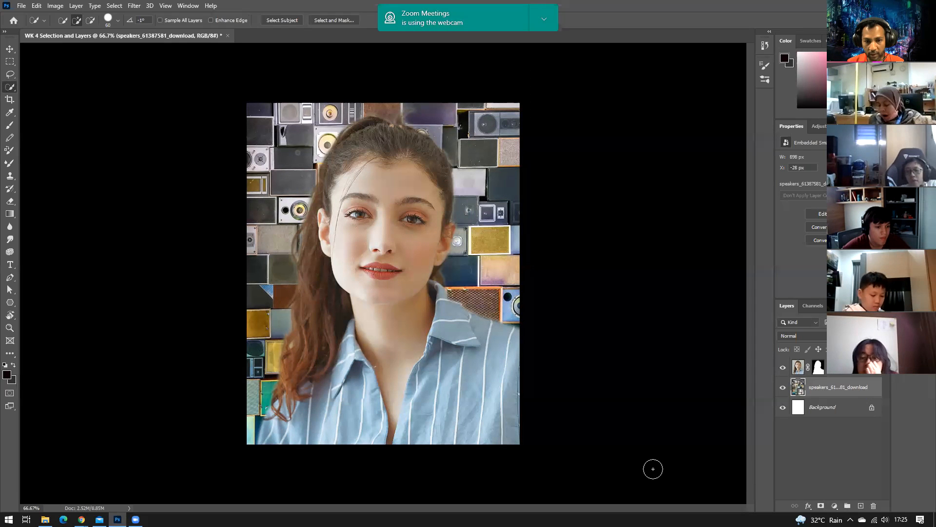
left_click(544, 18)
left_click(478, 41)
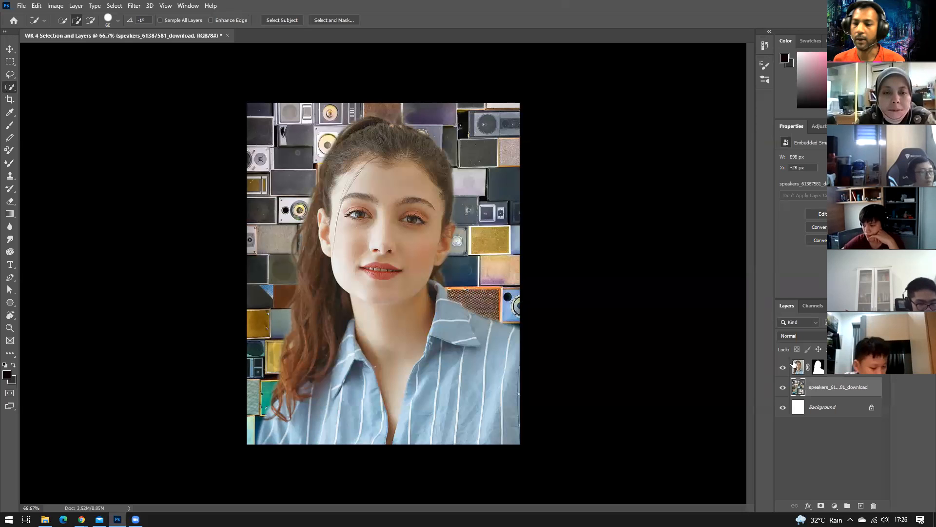
- Delete the layer mask from the woman's layer without applying it, and hide the speakers layer
left_click(815, 369)
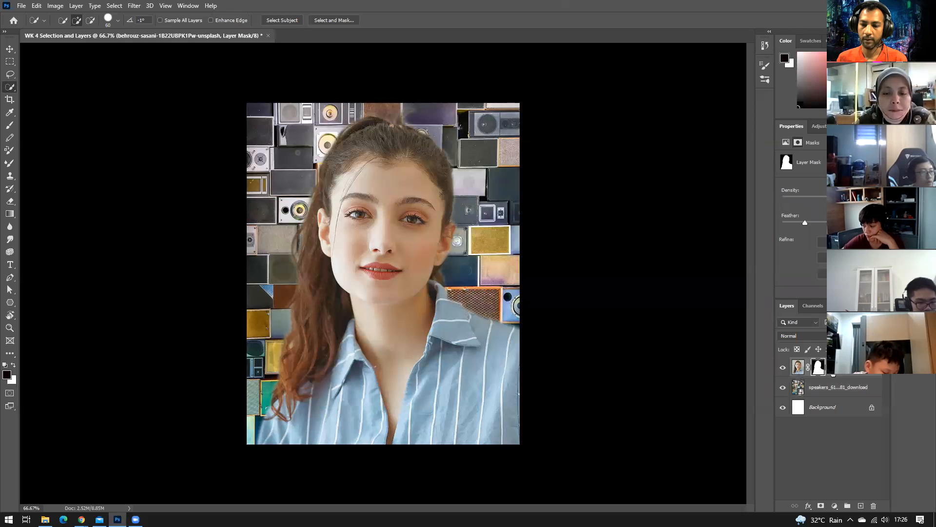
left_click(827, 408)
left_click(823, 370)
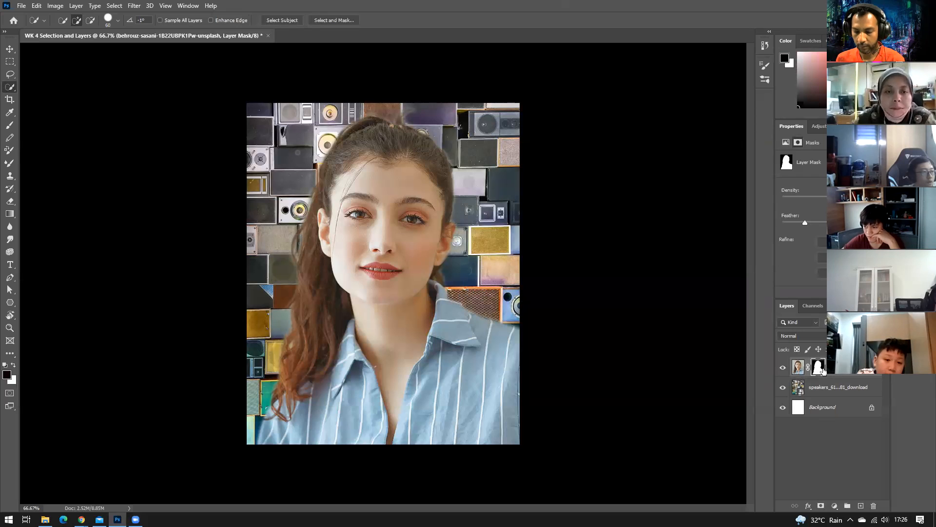
left_click_drag(823, 371, 874, 507)
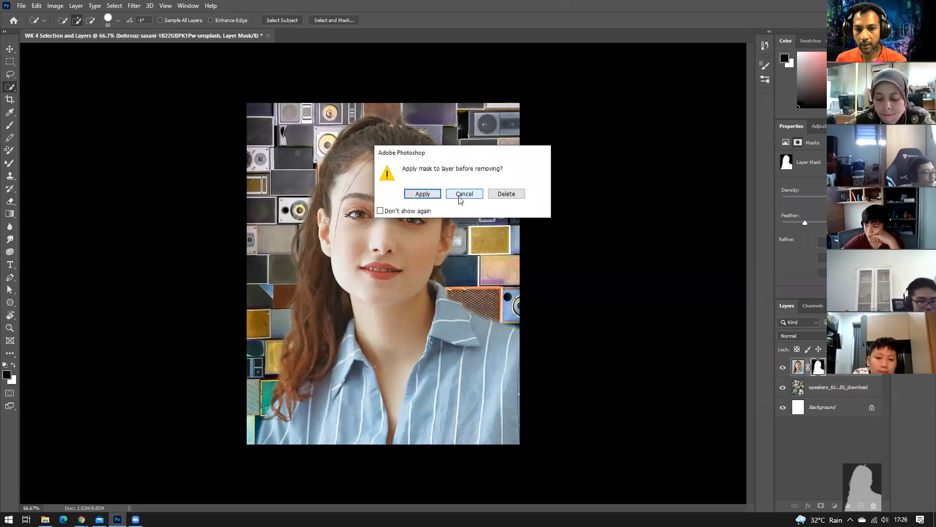
left_click(520, 195)
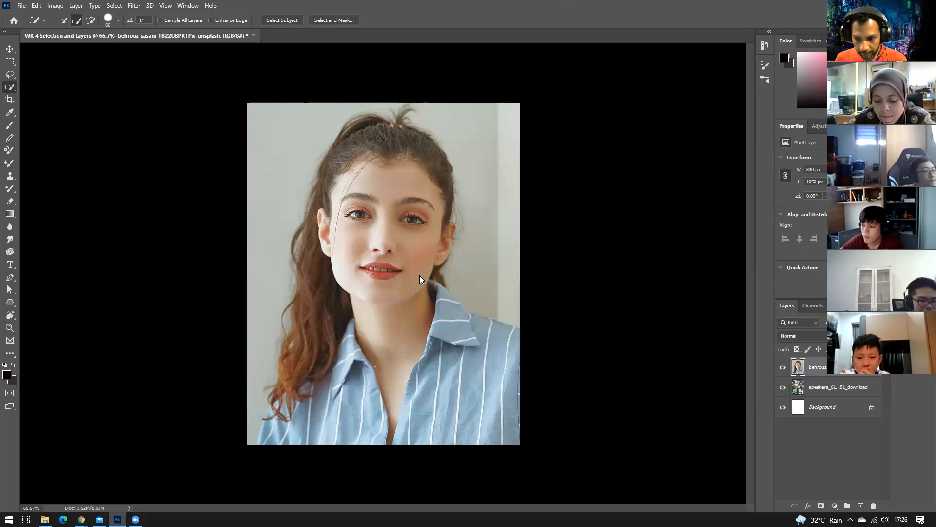
left_click(783, 388)
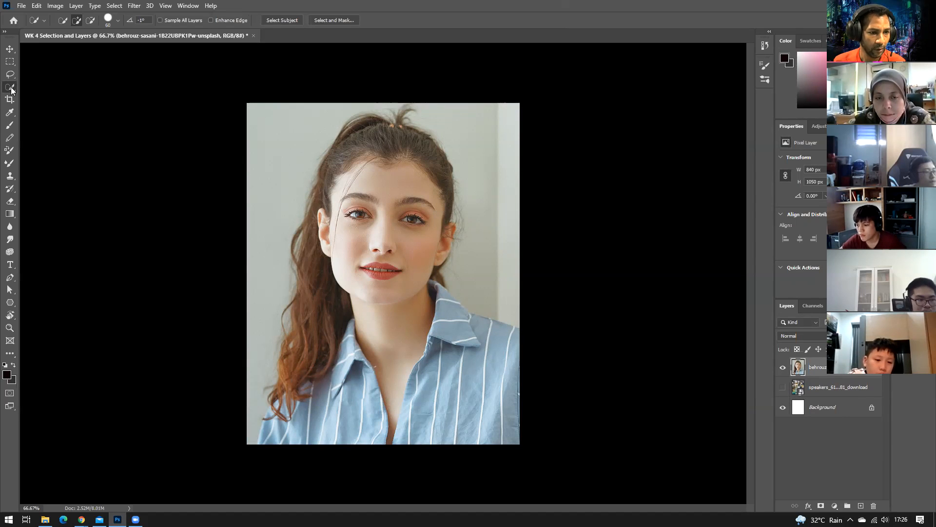
- Open Select and Mask and paint a quick selection over the woman's face, hair and whole striped shirt
left_click(336, 22)
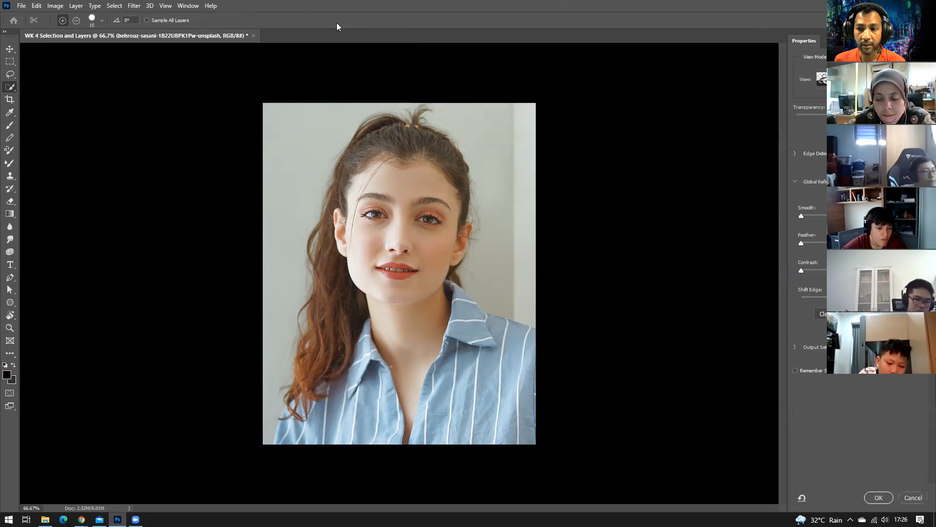
mouse_move(420, 182)
left_mouse_down()
mouse_move(411, 307)
mouse_move(399, 256)
left_mouse_up()
mouse_move(403, 180)
left_mouse_down()
mouse_move(364, 174)
mouse_move(349, 226)
mouse_move(363, 157)
mouse_move(332, 250)
mouse_move(334, 315)
mouse_move(287, 406)
mouse_move(328, 417)
mouse_move(370, 361)
mouse_move(391, 416)
left_mouse_up()
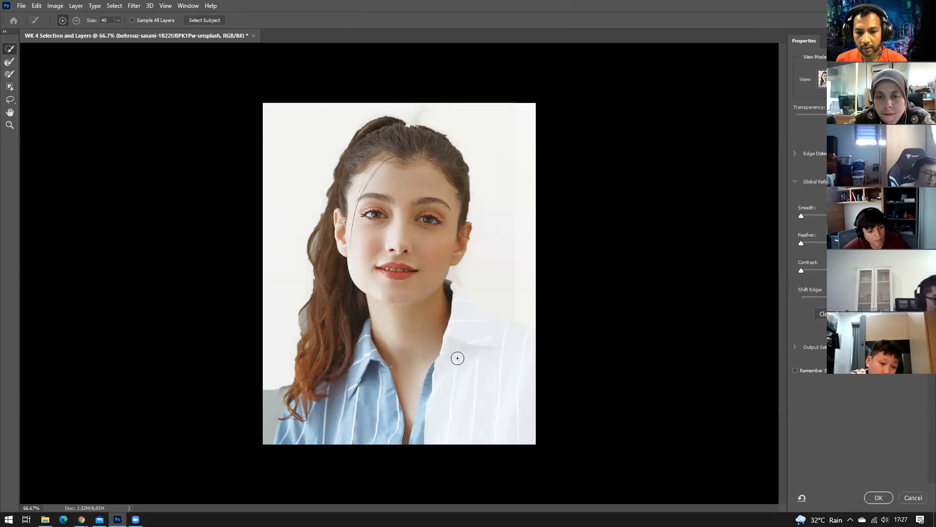
left_click_drag(457, 358, 446, 382)
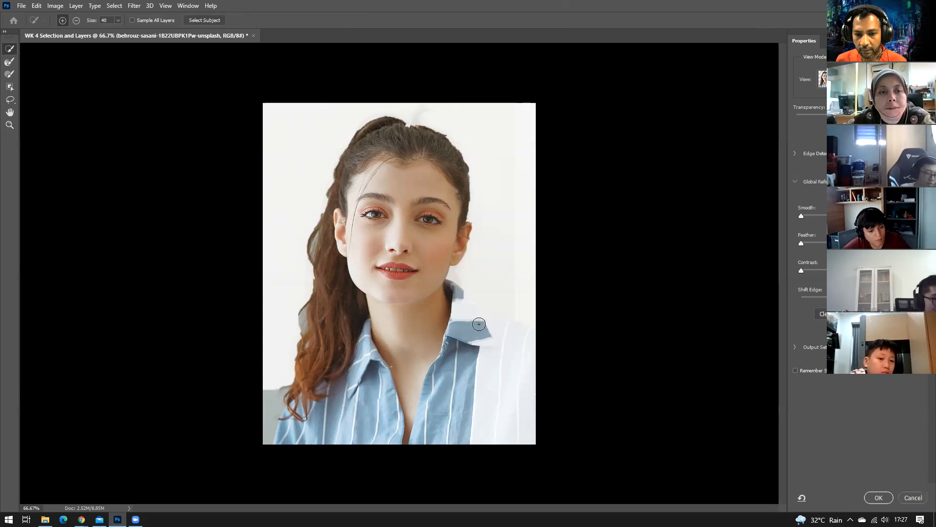
mouse_move(514, 359)
left_mouse_down()
mouse_move(516, 390)
mouse_move(488, 450)
left_mouse_up()
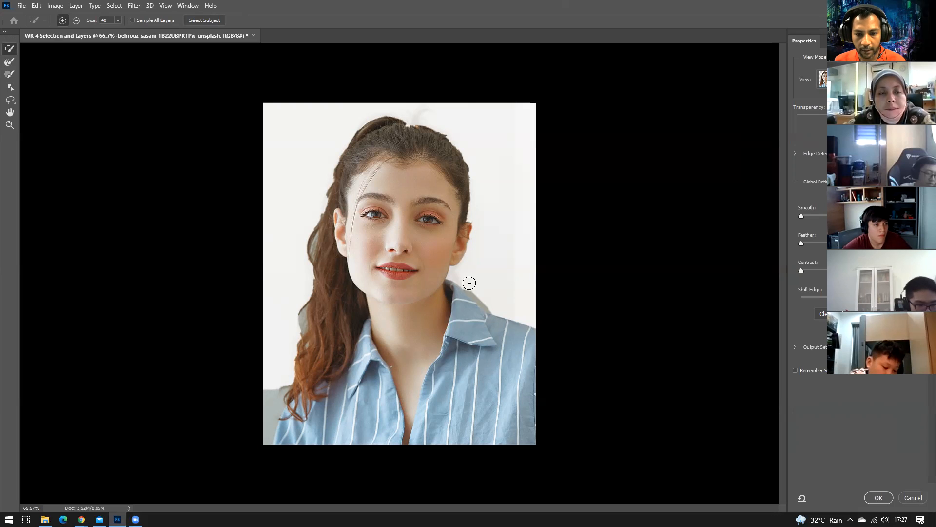
- Subtract the grey background patches beside the woman's long hair from the selection and leave Select and Mask
left_click_drag(305, 315, 297, 341, "alt")
mouse_move(273, 403)
left_mouse_down()
mouse_move(263, 427)
mouse_move(288, 371)
mouse_move(264, 430)
left_mouse_up()
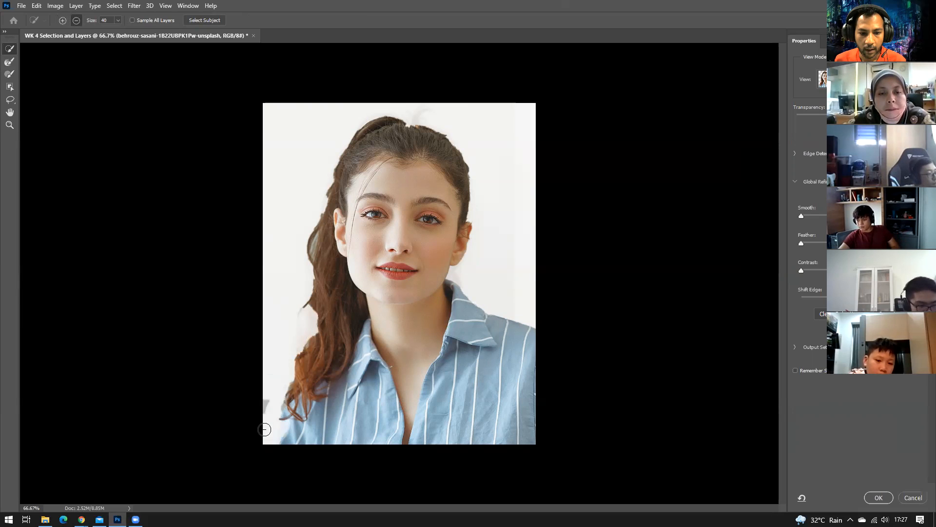
left_click_drag(289, 396, 298, 377, "alt")
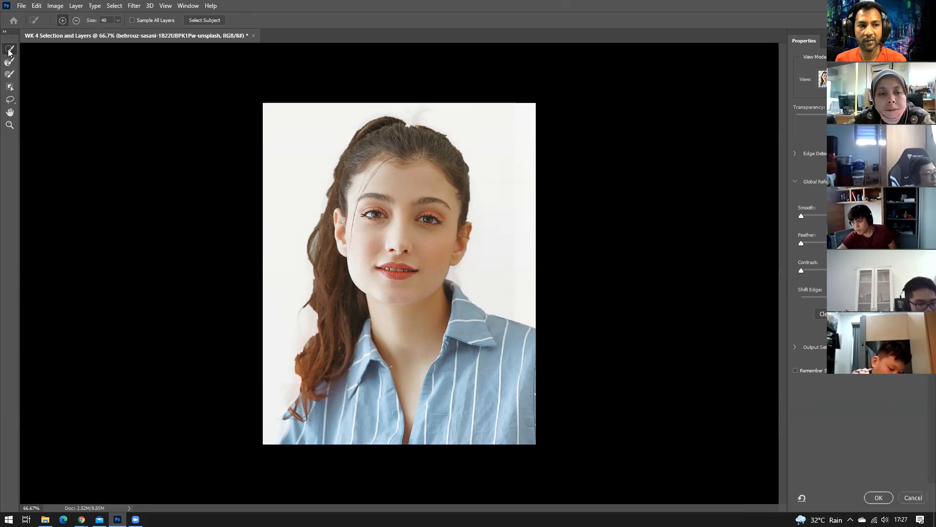
left_click(914, 497)
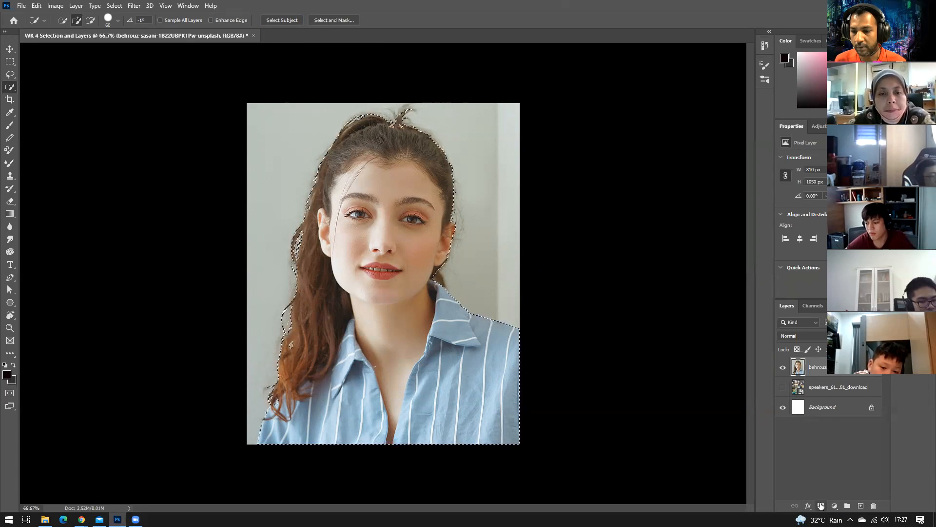
- Try a layer mask made from the selection on the woman's layer, undo it, and deselect
left_click(821, 505)
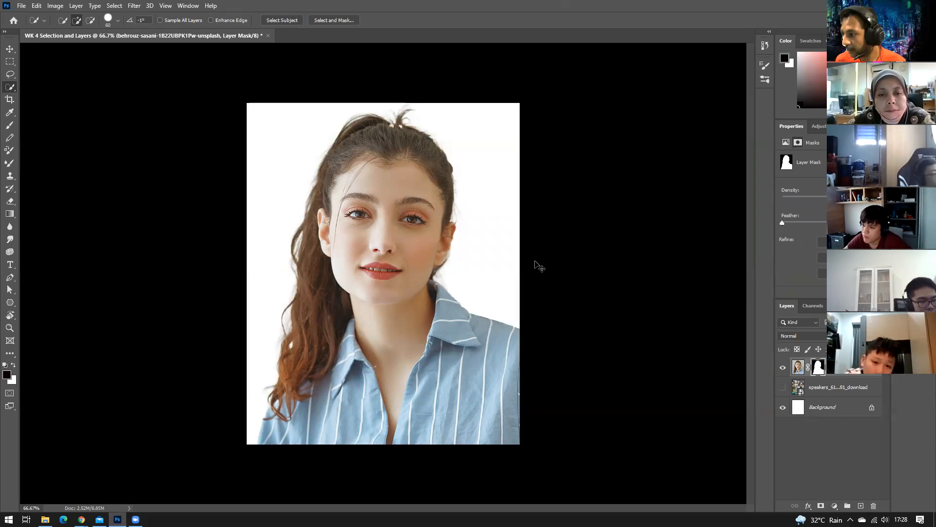
key("ctrl+z")
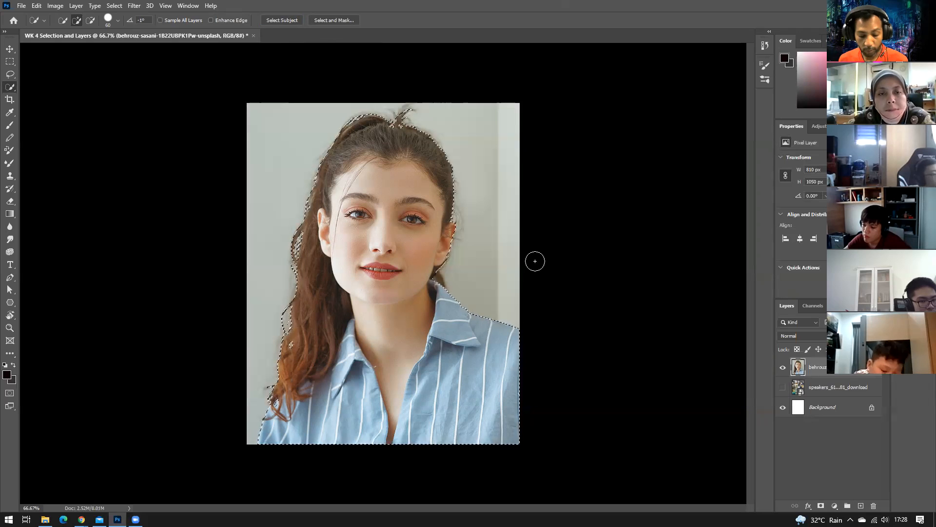
key("ctrl+d")
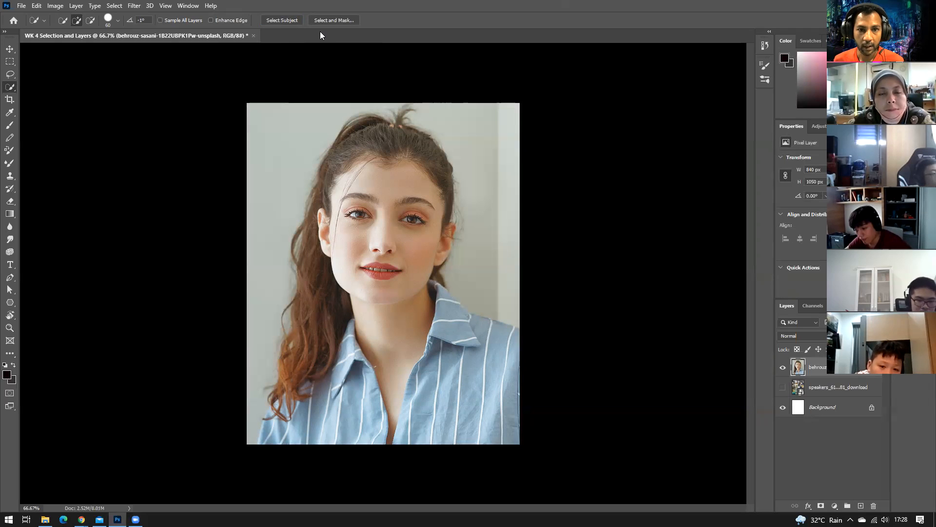
- Select the woman's face, hair, neck and striped shirt in Select and Mask with the Quick Selection brush at size 40
left_click(333, 21)
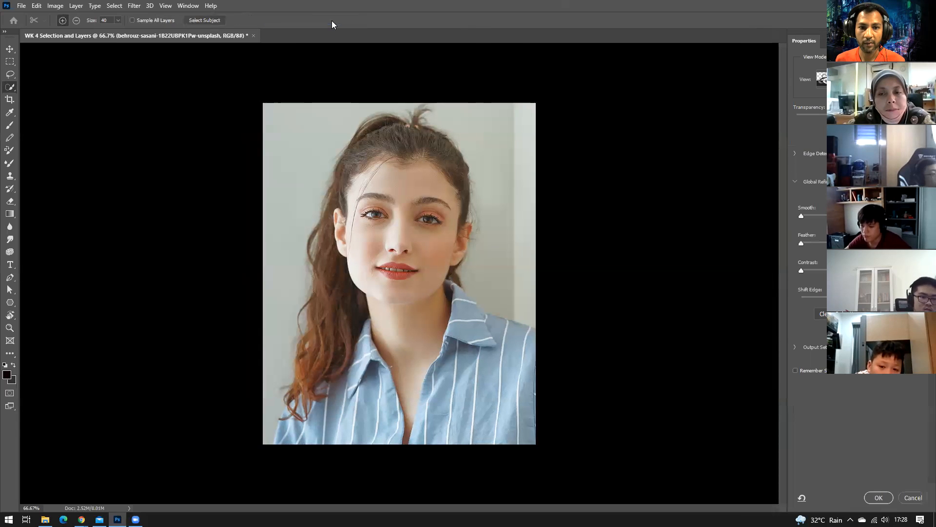
mouse_move(409, 140)
left_mouse_down()
mouse_move(391, 204)
mouse_move(398, 228)
mouse_move(423, 212)
mouse_move(423, 185)
mouse_move(401, 155)
mouse_move(364, 181)
mouse_move(360, 231)
mouse_move(383, 161)
mouse_move(357, 176)
mouse_move(343, 199)
mouse_move(329, 282)
mouse_move(345, 215)
mouse_move(331, 228)
mouse_move(335, 202)
mouse_move(350, 272)
mouse_move(347, 305)
mouse_move(285, 437)
left_mouse_up()
left_click_drag(389, 344, 389, 384)
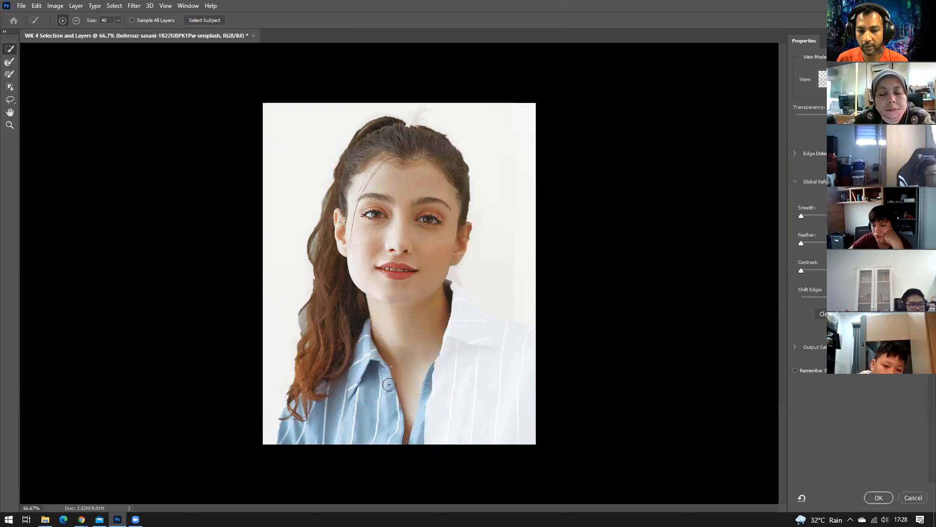
mouse_move(455, 430)
left_mouse_down()
mouse_move(468, 396)
mouse_move(415, 294)
mouse_move(502, 350)
mouse_move(454, 305)
left_mouse_up()
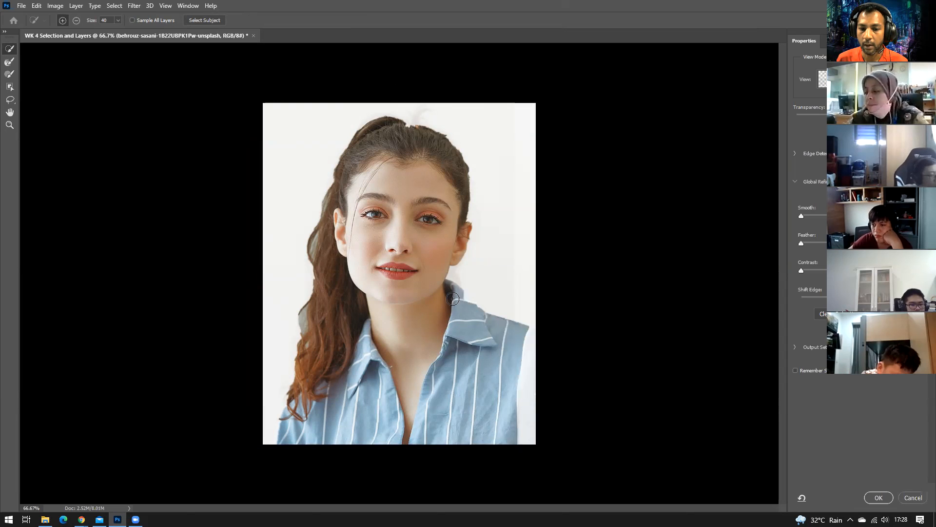
mouse_move(540, 376)
left_mouse_down()
mouse_move(524, 349)
mouse_move(538, 430)
left_mouse_up()
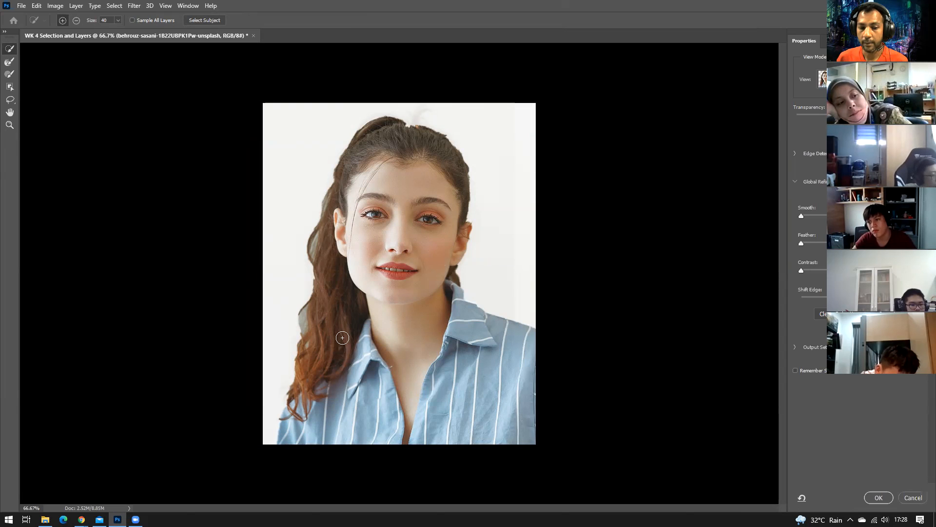
- Undo the stray background addition beside the long hair and refine that hair's outer edge with the Refine Edge Brush at size 15
left_click(299, 326)
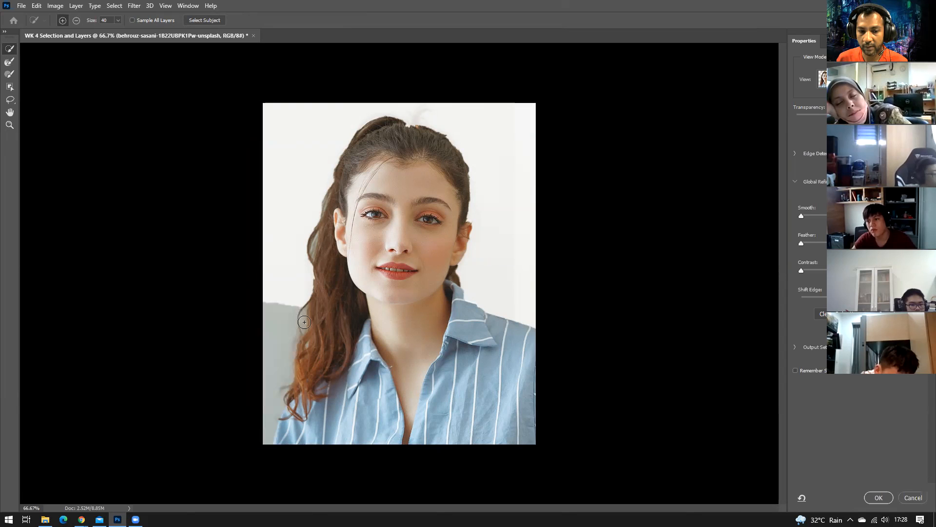
key("ctrl+z")
mouse_move(304, 319)
left_mouse_down()
mouse_move(295, 338)
mouse_move(305, 300)
left_mouse_up()
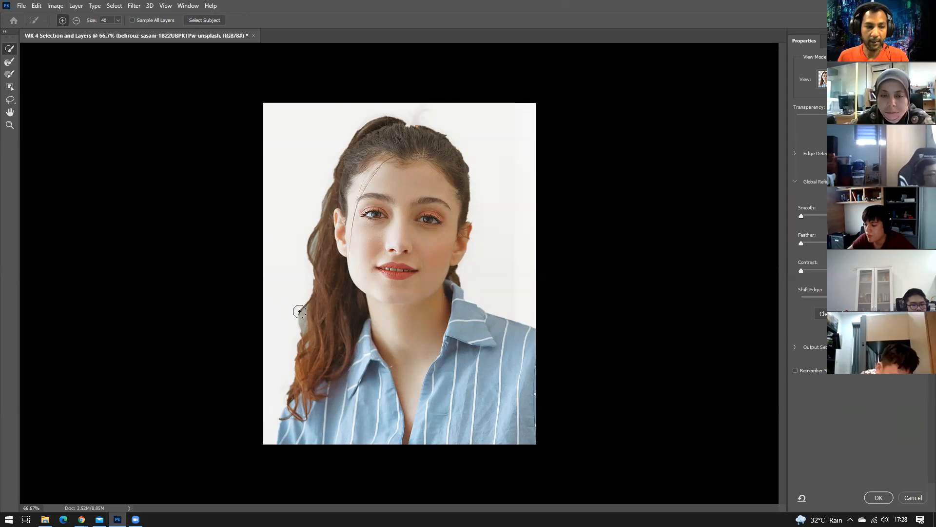
left_click(9, 63)
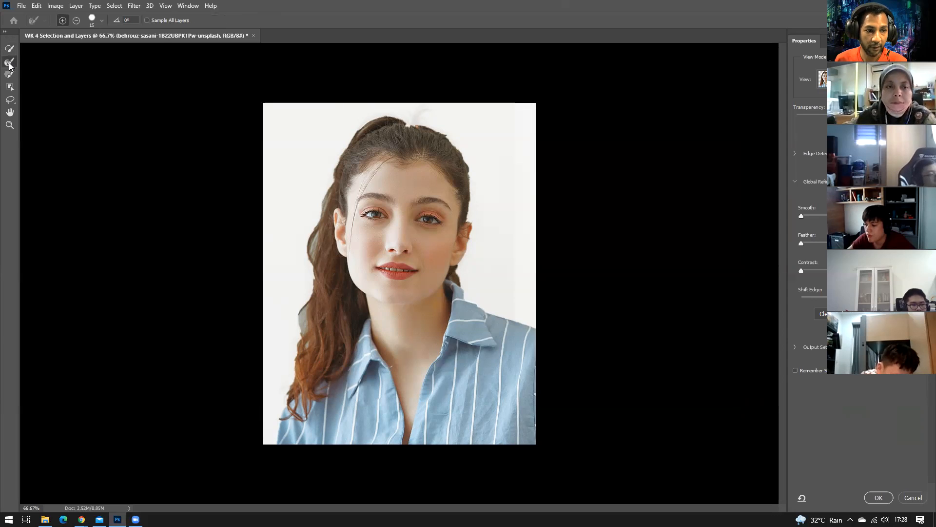
left_click_drag(302, 339, 301, 313)
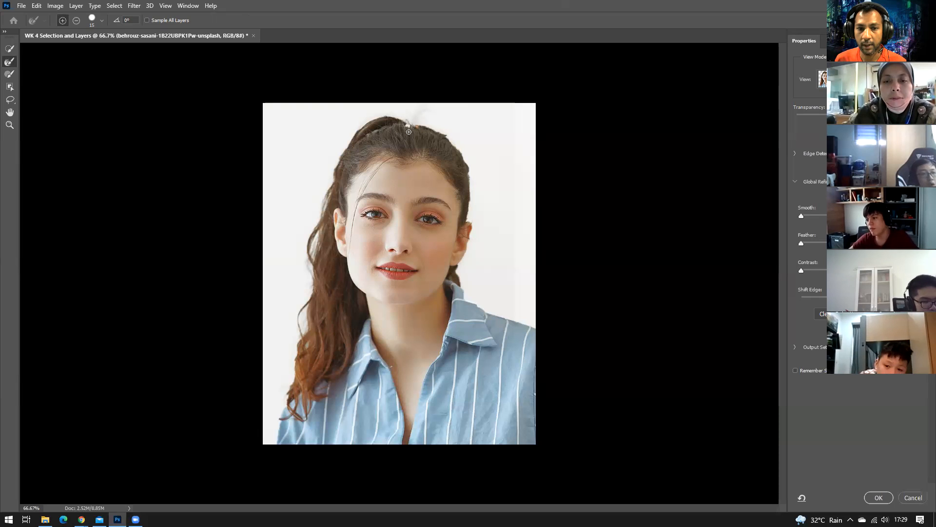
- Try refining the loose hair tuft on top of the head with the Refine Edge Brush, and discard the Select and Mask session
left_click_drag(418, 114, 411, 123)
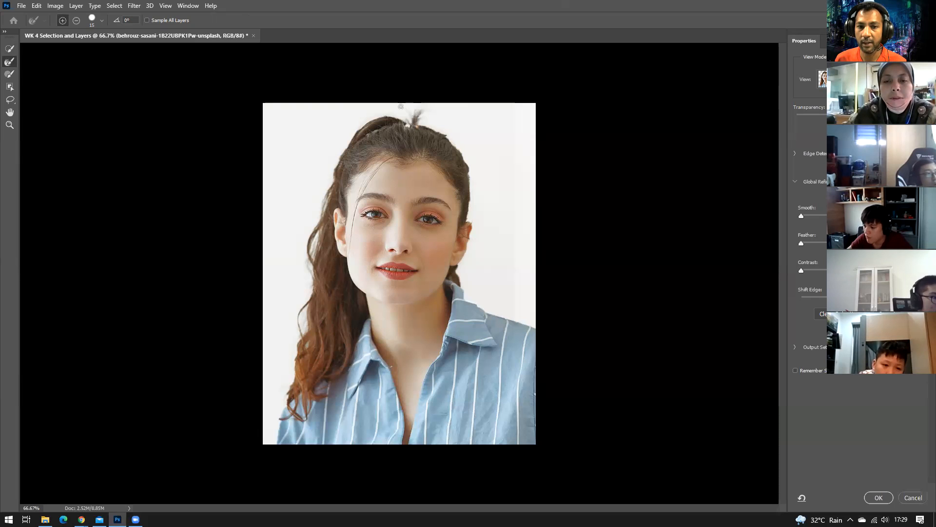
key("bracketright")
key("bracketright")
key("bracketright")
key("bracketright")
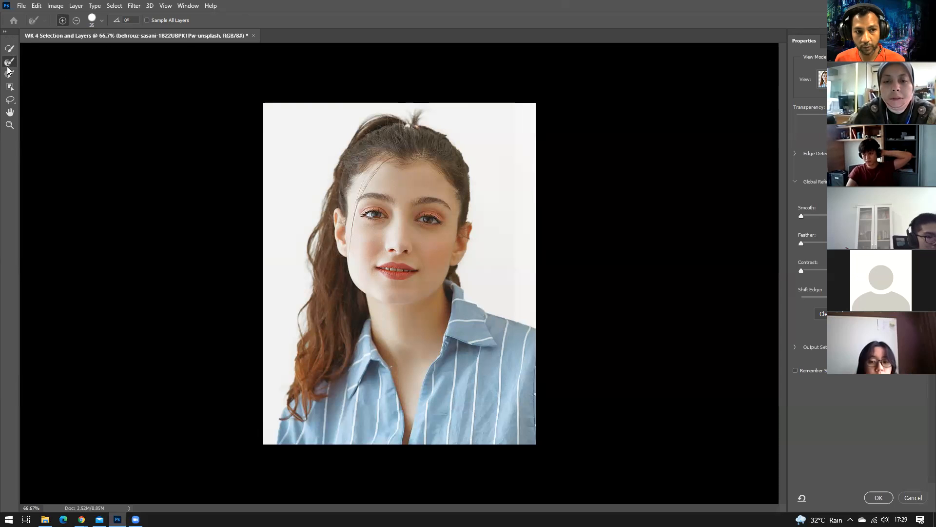
left_click(913, 497)
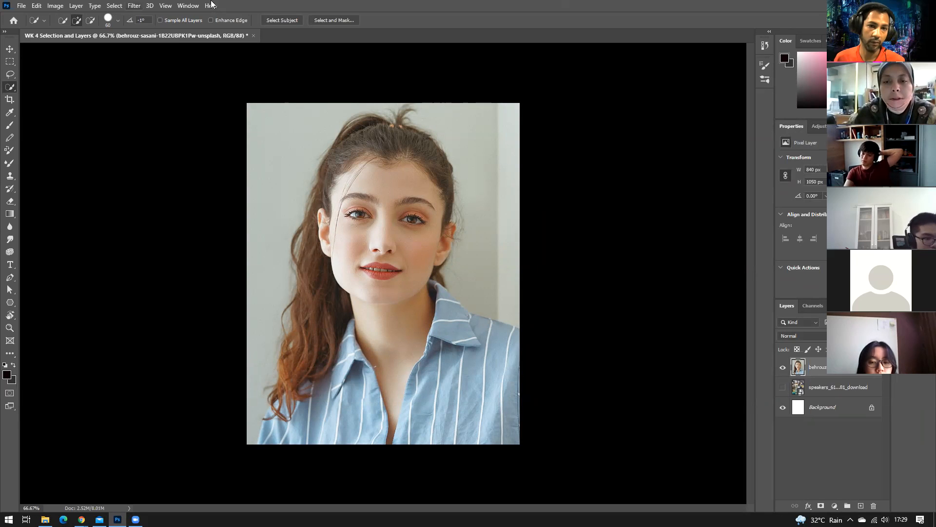
left_click(327, 20)
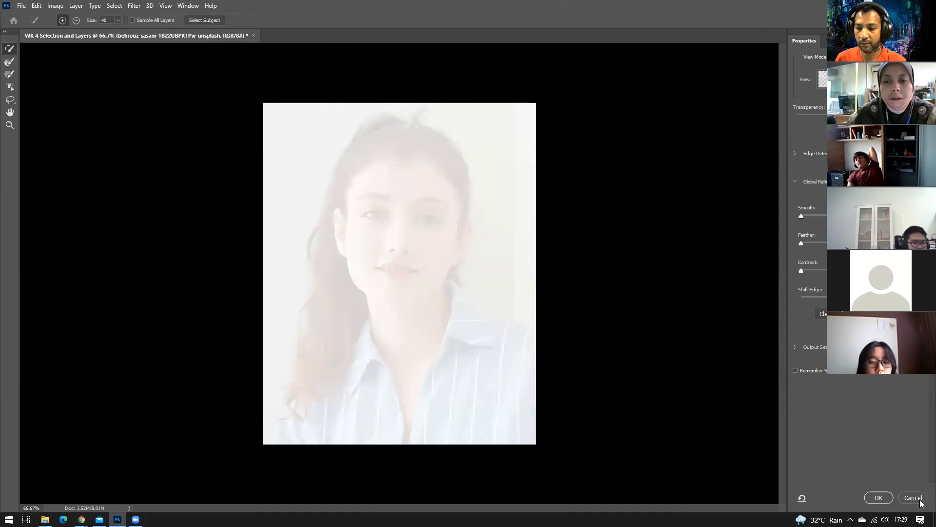
left_click(206, 21)
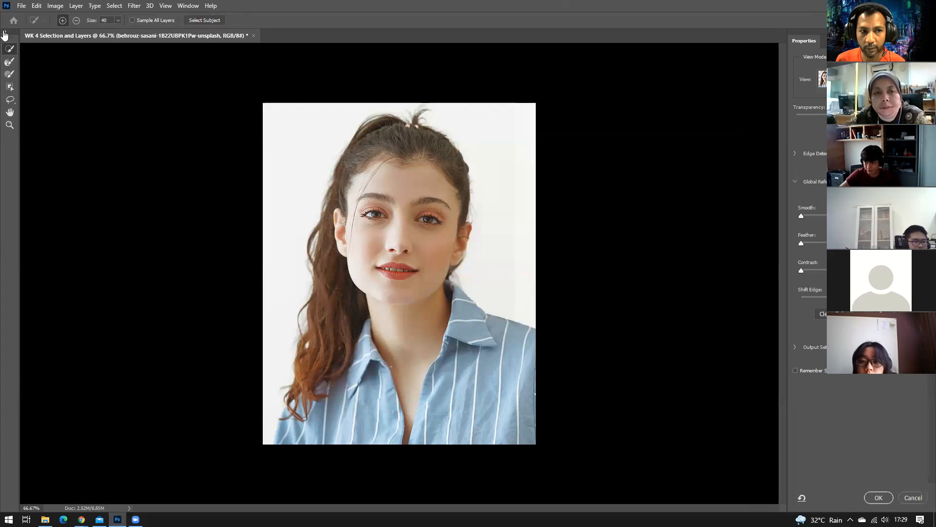
left_click(913, 498)
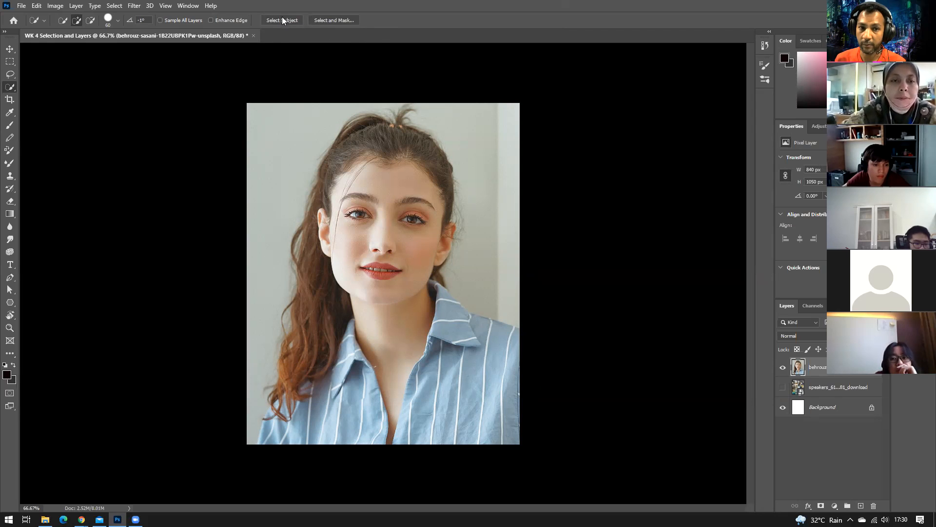
- Select the woman with Select Subject in Select and Mask and add a strip of background beside her upper ponytail to the selection
left_click(331, 22)
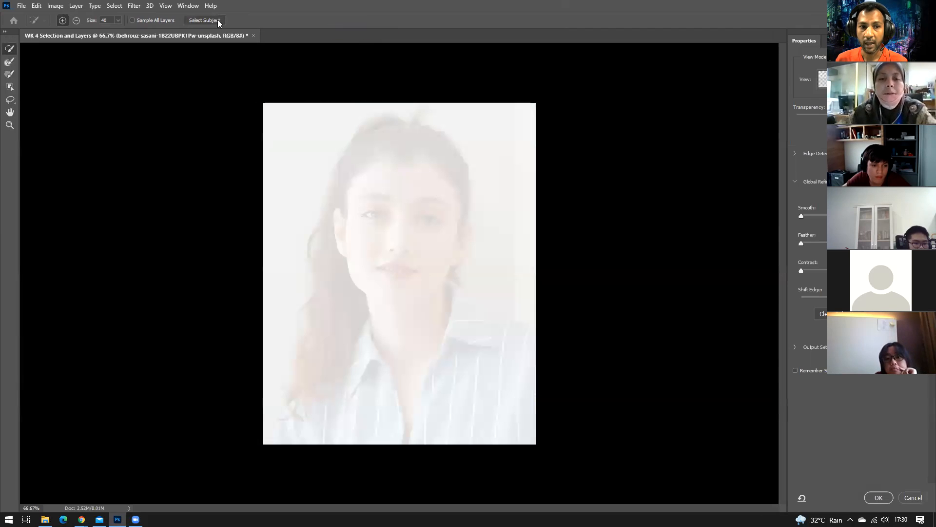
left_click(205, 21)
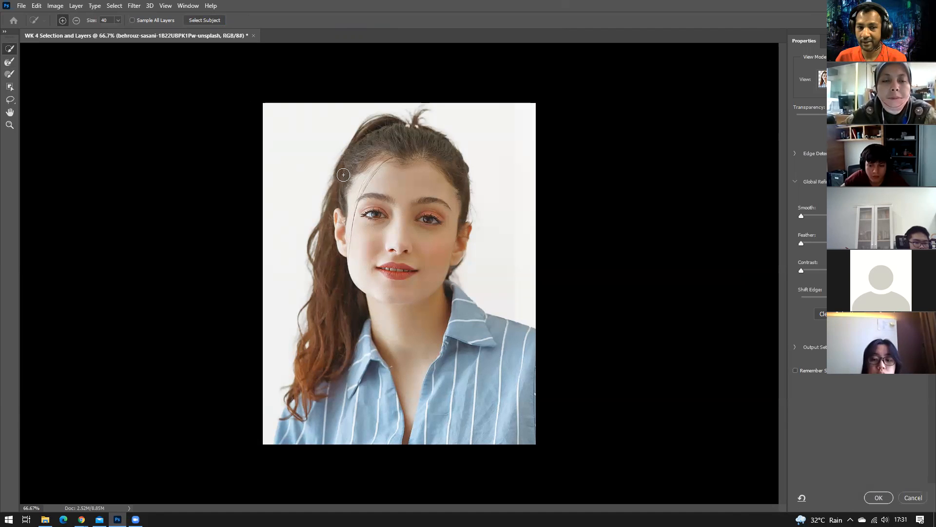
mouse_move(330, 176)
left_mouse_down()
mouse_move(327, 206)
mouse_move(329, 182)
mouse_move(352, 160)
mouse_move(338, 196)
mouse_move(340, 166)
mouse_move(326, 206)
left_mouse_up()
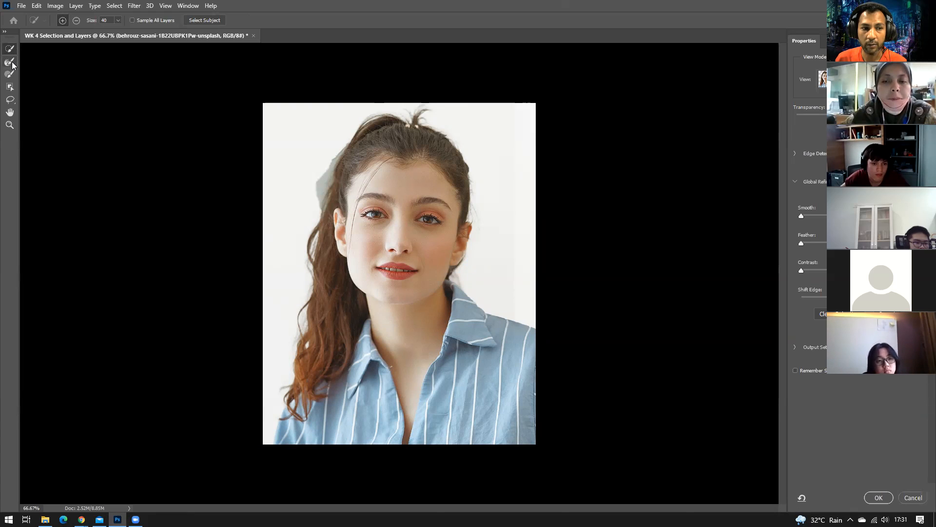
- Refine the selection edge beside the head, around the hair tuft on top and along the long hair with the Refine Edge Brush
left_click(10, 61)
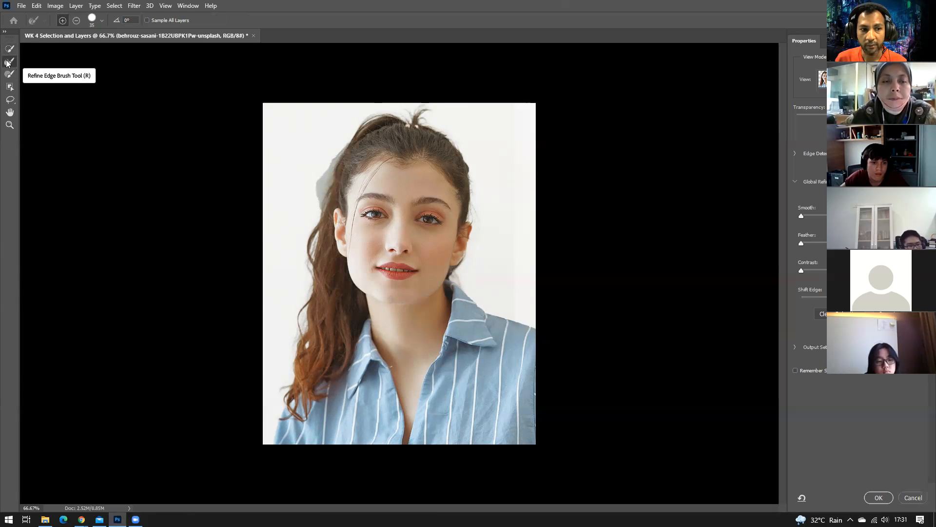
left_click_drag(336, 152, 320, 199)
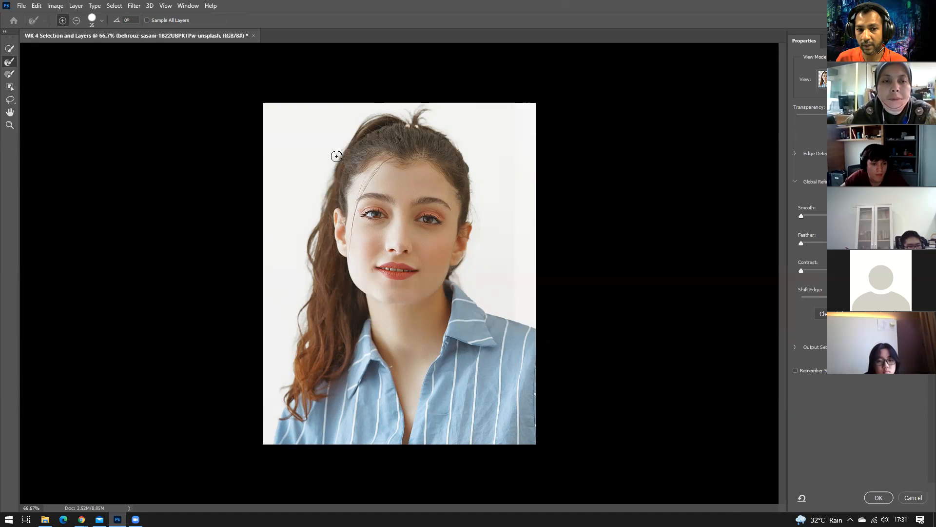
mouse_move(380, 115)
left_mouse_down()
mouse_move(361, 128)
mouse_move(414, 119)
mouse_move(429, 105)
left_mouse_up()
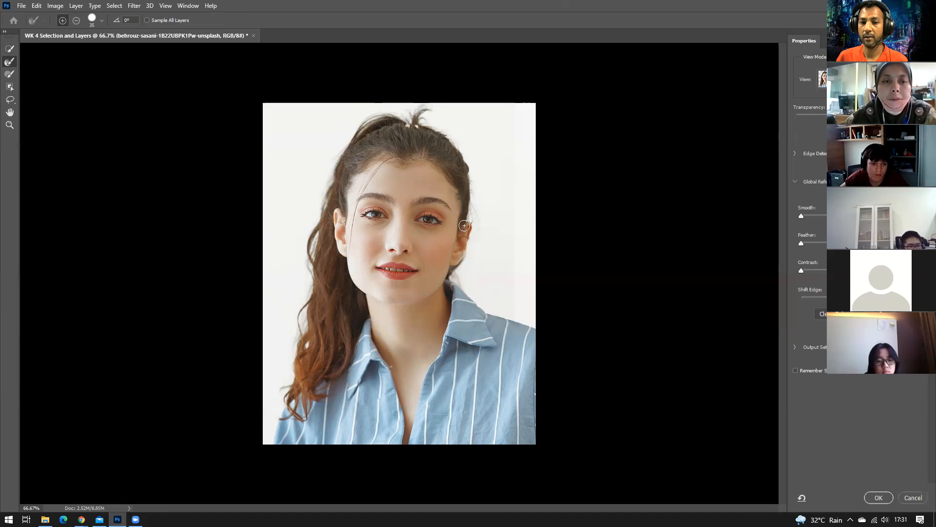
left_click_drag(319, 243, 323, 285)
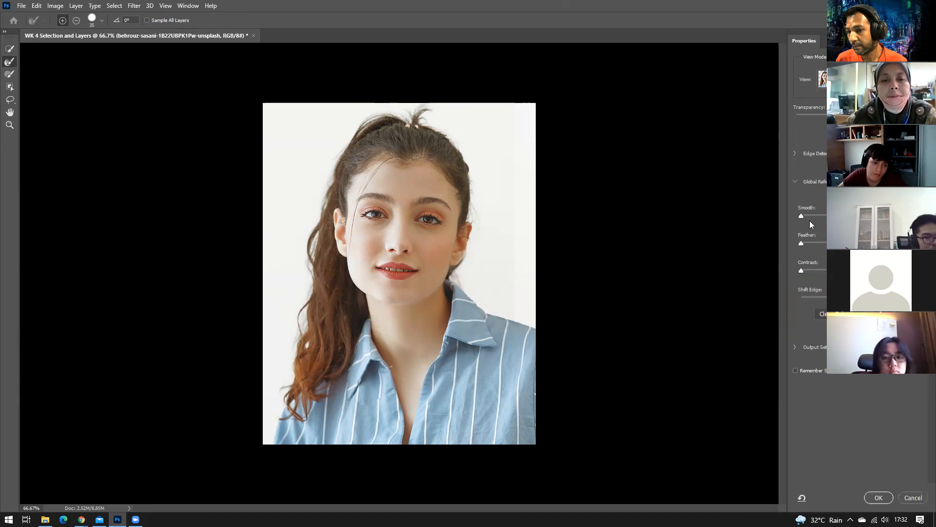
- Increase the Smooth, Feather and Contrast global refinements of the selection edge
left_click_drag(800, 216, 828, 216)
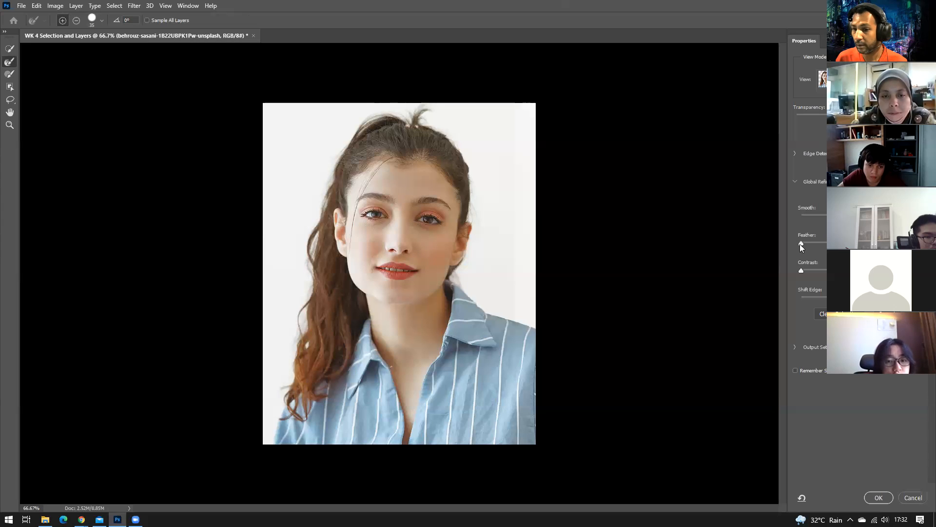
left_click_drag(801, 244, 836, 244)
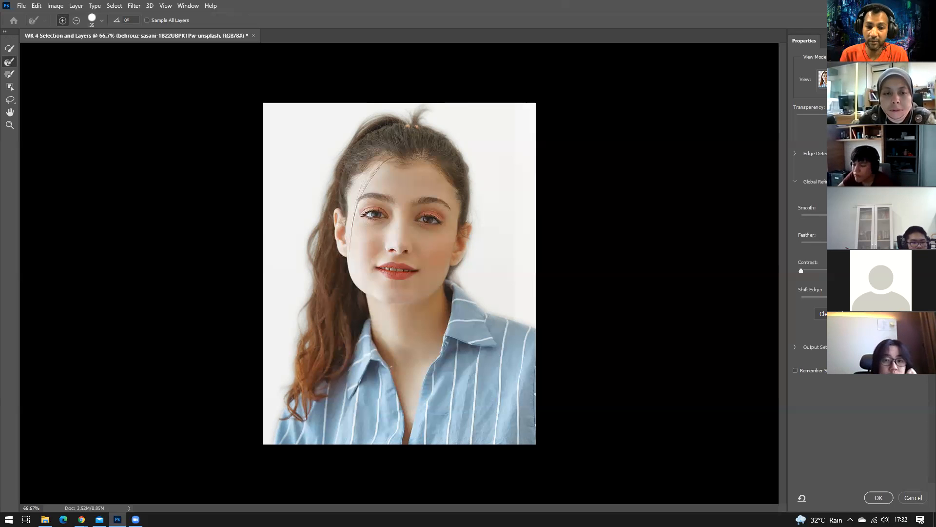
mouse_move(829, 242)
left_mouse_down()
mouse_move(807, 242)
mouse_move(833, 243)
left_mouse_up()
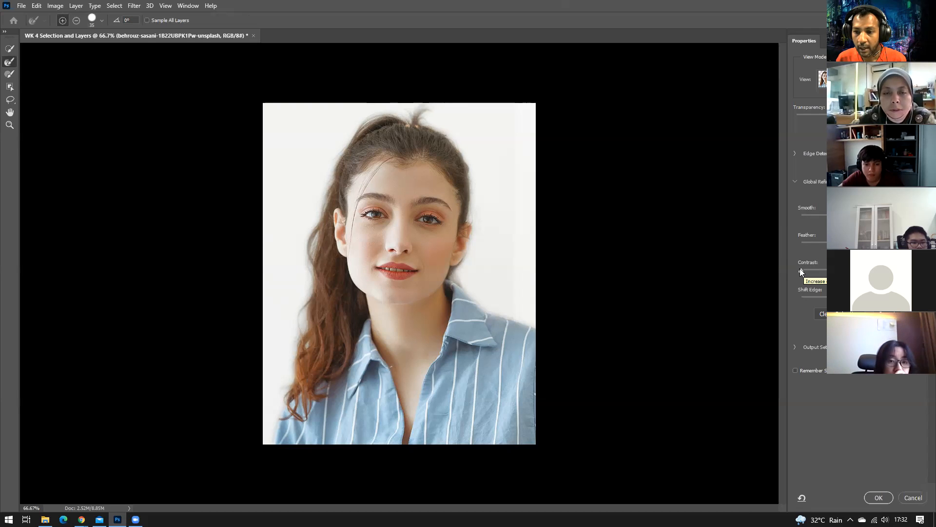
left_click_drag(812, 271, 834, 270)
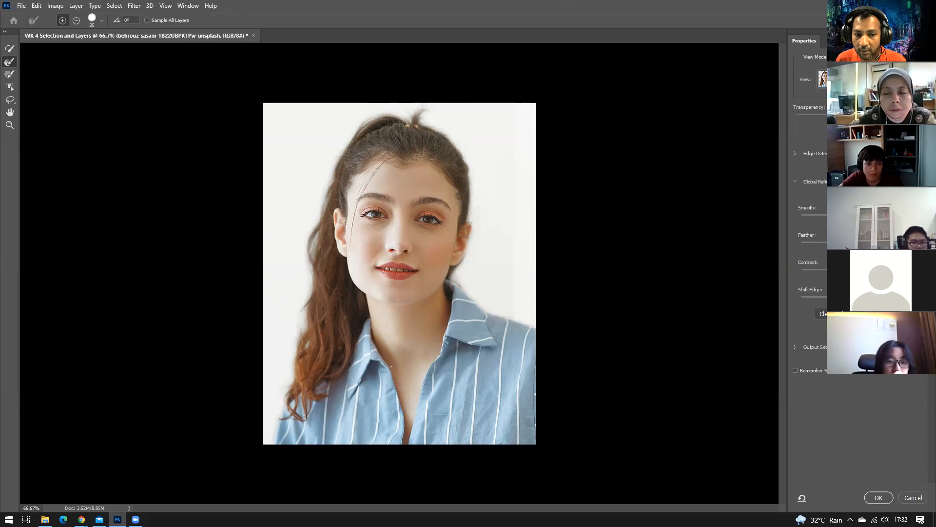
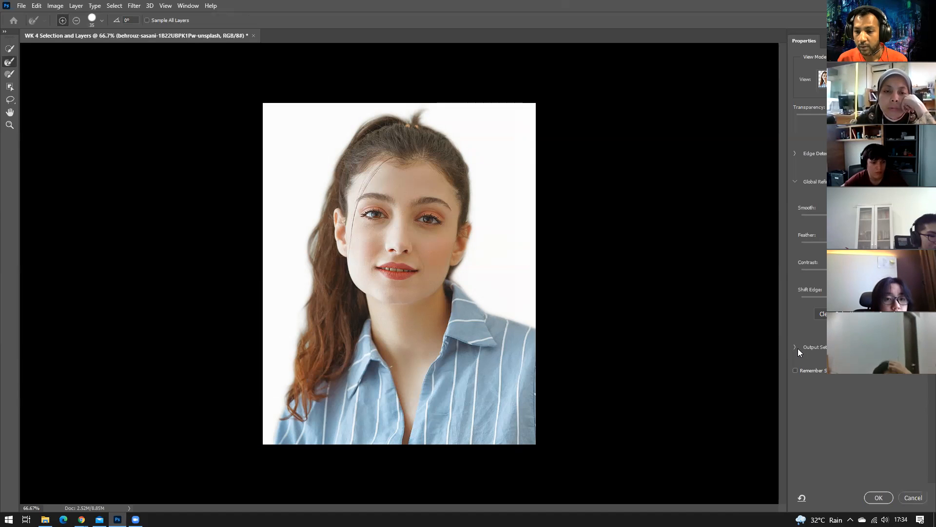
left_click(796, 153)
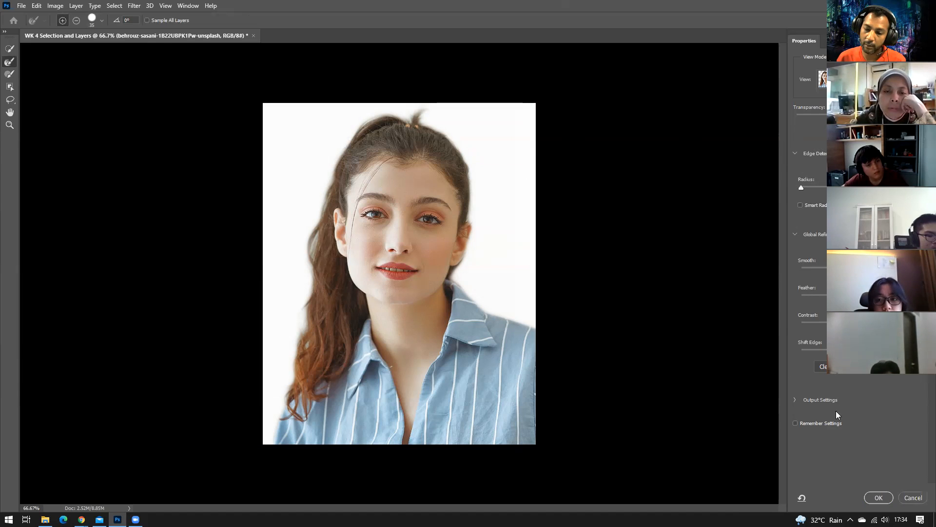
left_click(794, 400)
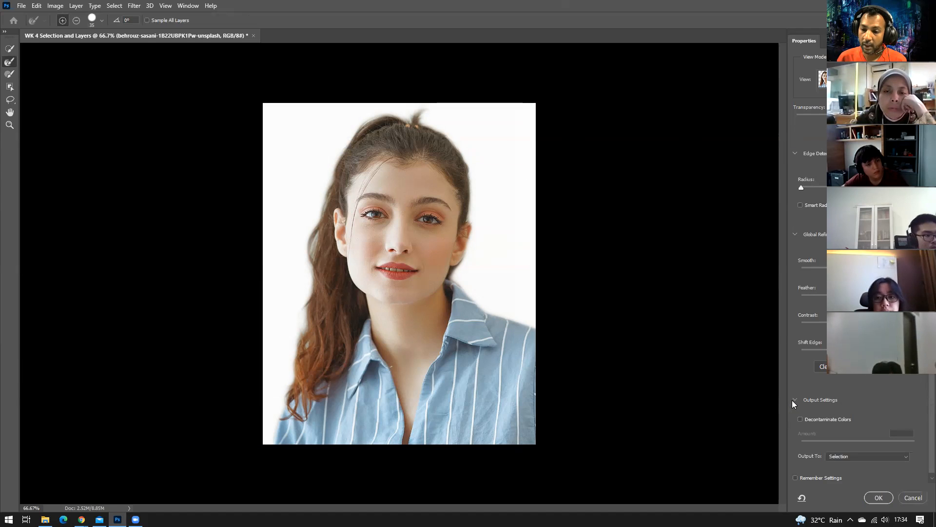
left_click(795, 400)
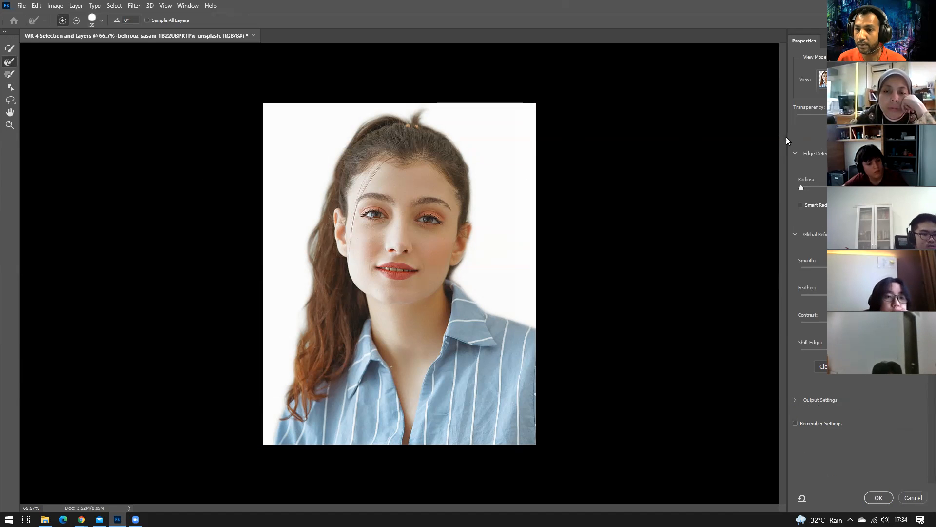
left_click(794, 155)
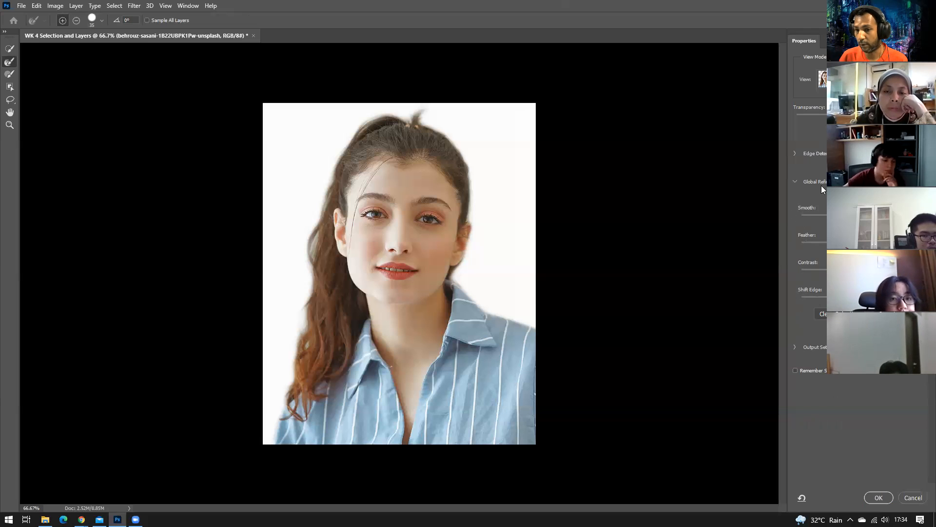
- Accept the refined selection, apply it as a layer mask on the woman's layer, and show the speakers background layer
left_click(878, 497)
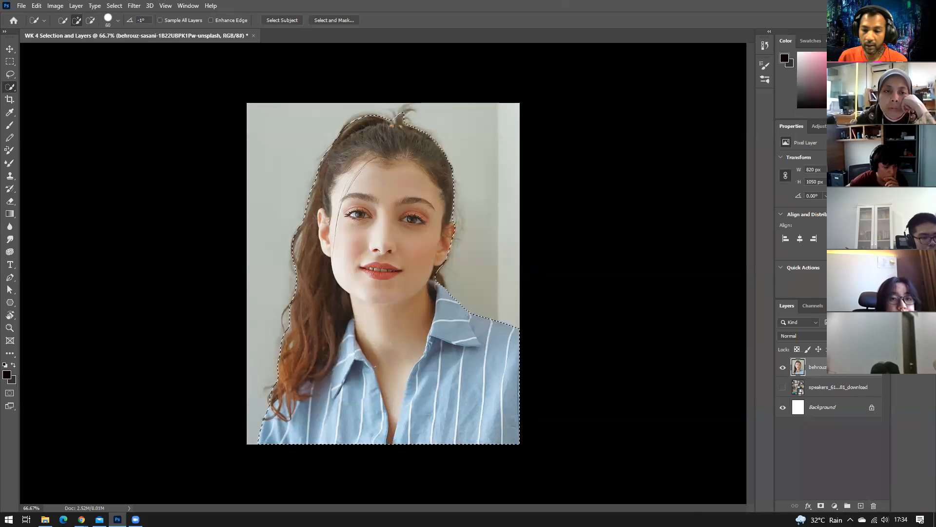
left_click(821, 506)
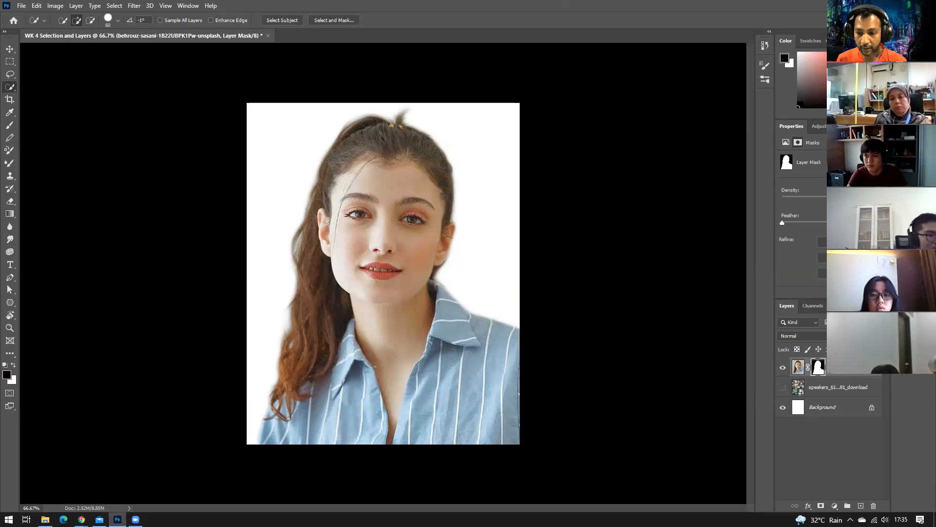
left_click(782, 389)
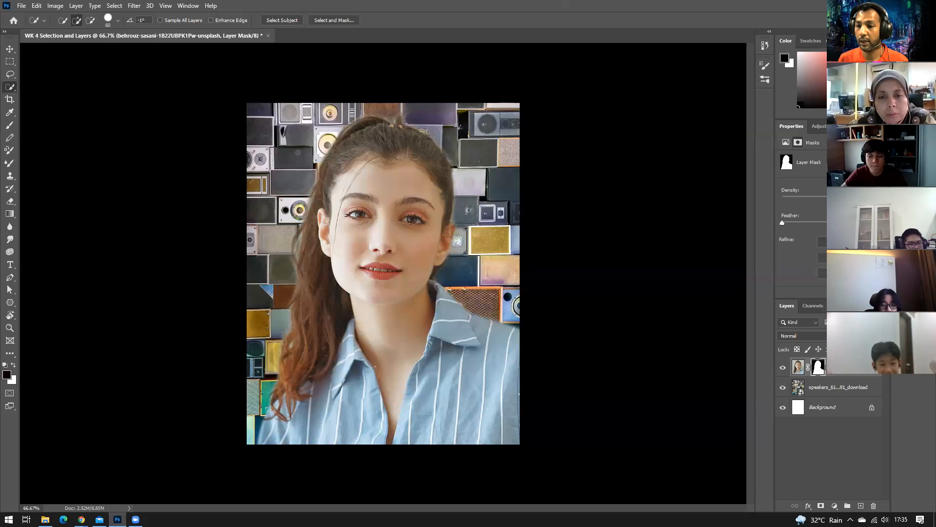
- Clean up the layer mask's edge around the neck and collar in Select and Mask with the Refine Edge Brush, and accept it
key("ctrl+alt+r")
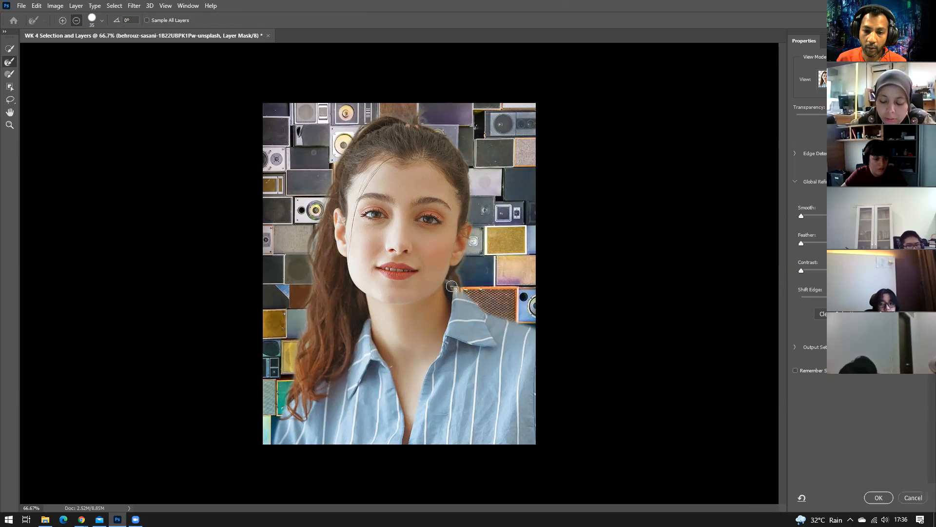
key("alt")
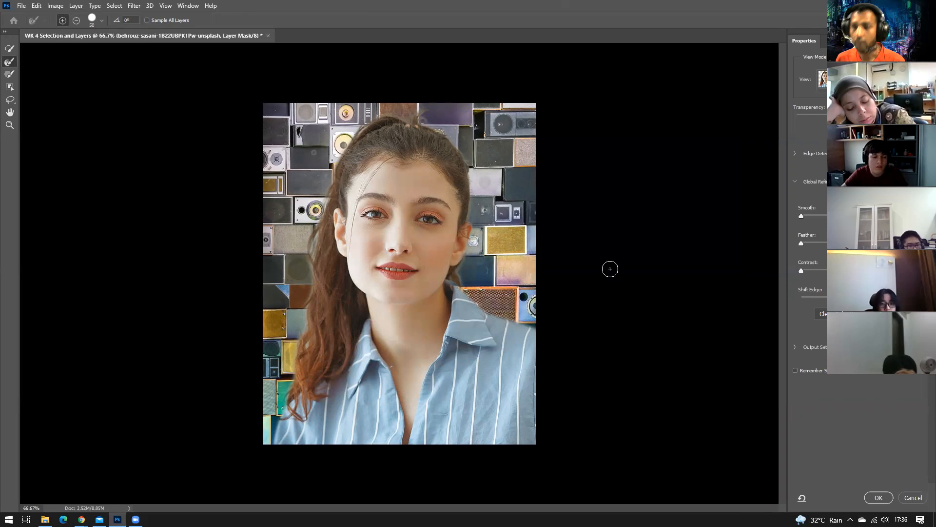
left_click(874, 499)
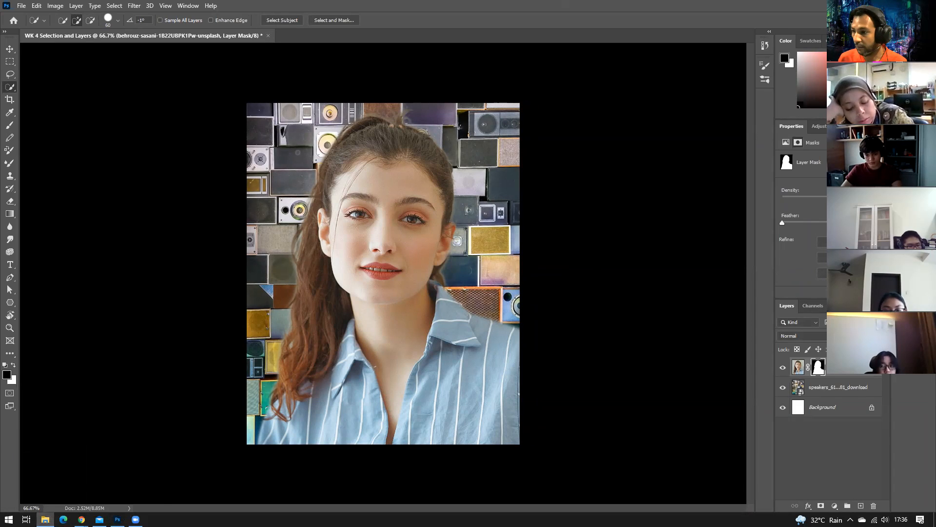
- Place the speakers JPG from the Selection and Layers folder in File Explorer into the composition as a new layer
left_click_drag(935, 102, 603, 102)
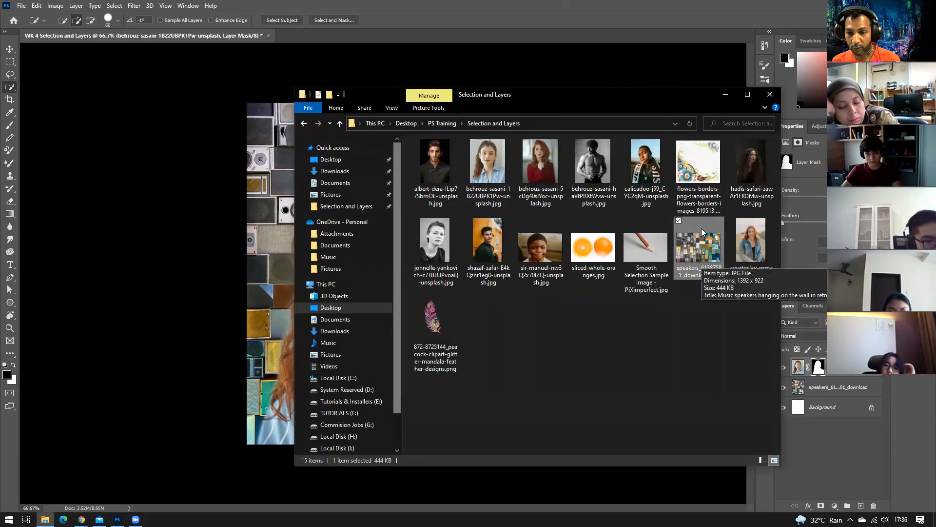
left_click_drag(705, 240, 267, 265)
key("Return")
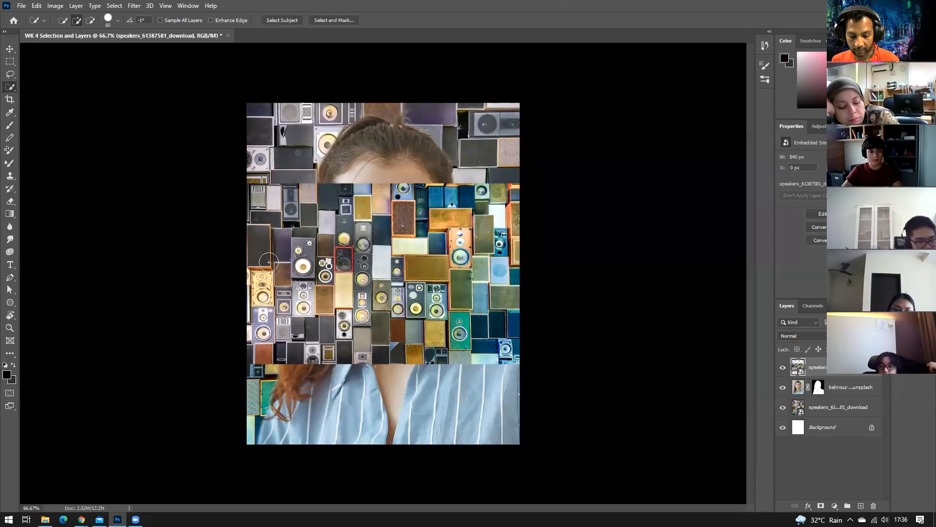
- Enlarge the placed speakers image to about 124% so it covers the canvas, and move its layer directly below the woman's layer
key("ctrl+t")
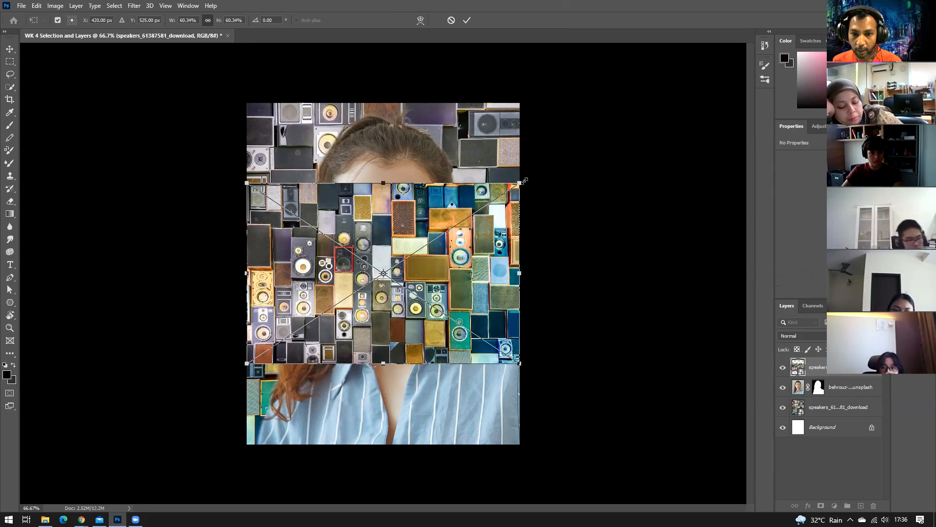
left_click_drag(522, 181, 652, 95)
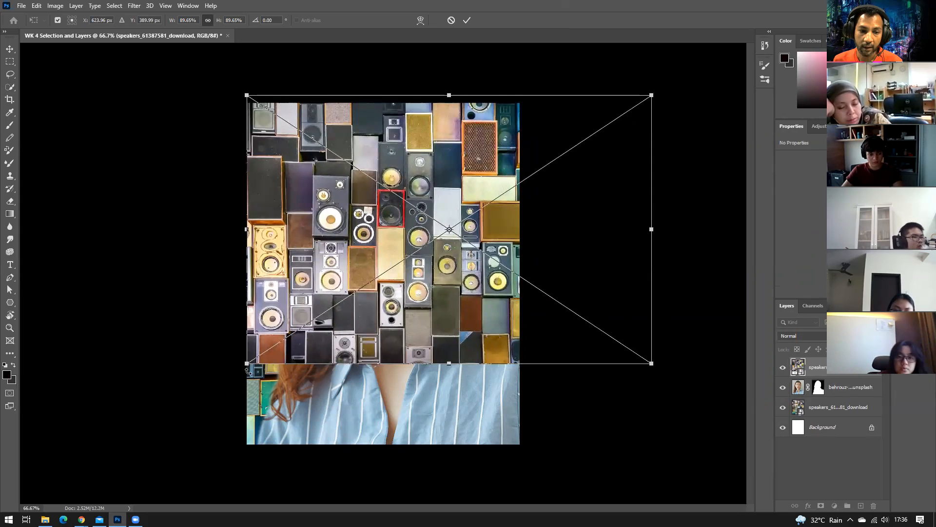
left_click_drag(247, 364, 100, 470)
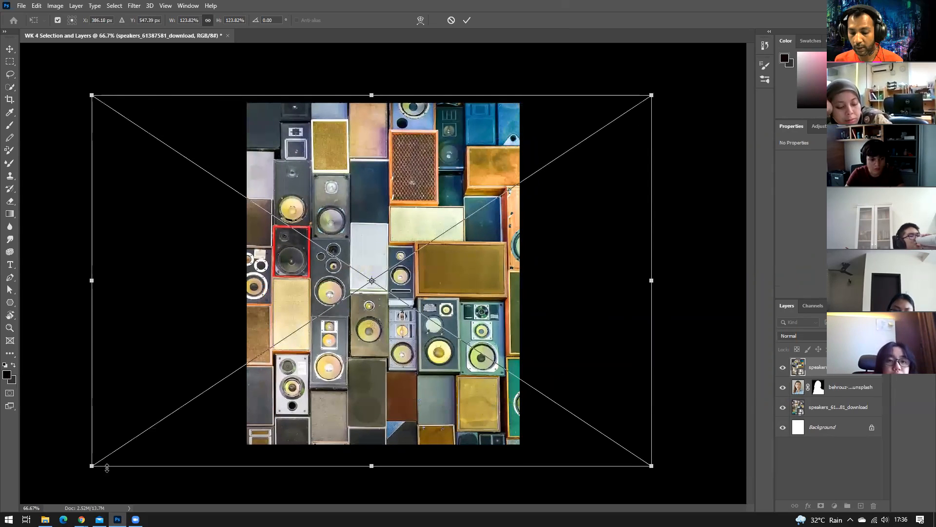
key("Return")
key("w")
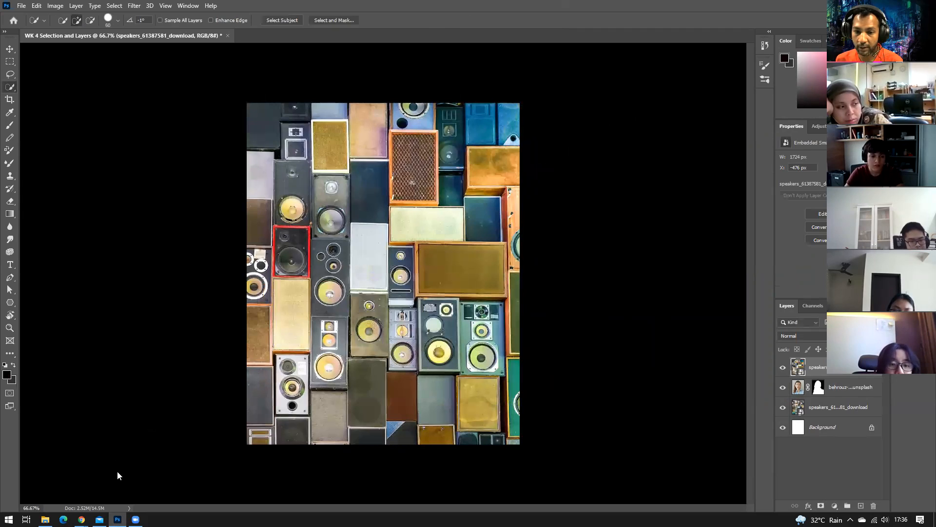
left_click_drag(820, 373, 817, 403)
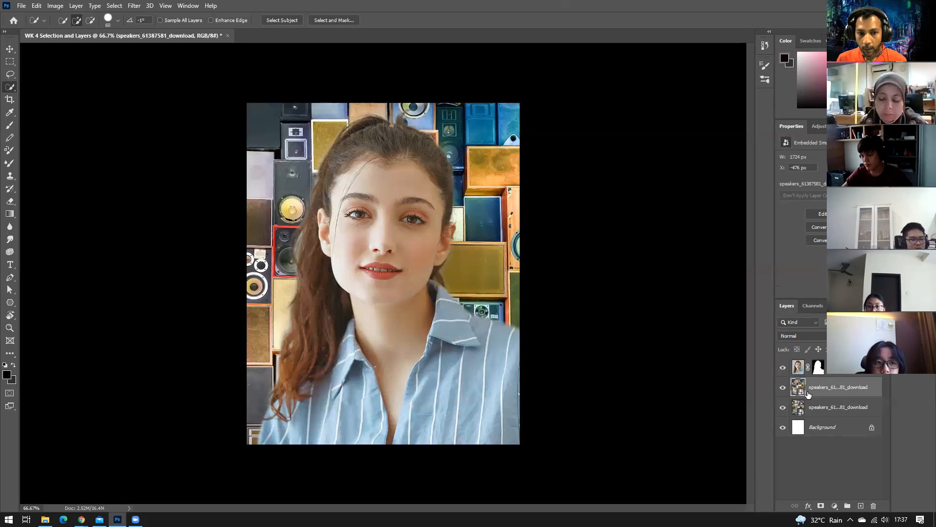
- Delete the upper of the two speakers layers, the one directly below the woman's layer
left_click(832, 442)
left_click(833, 393)
key("Delete")
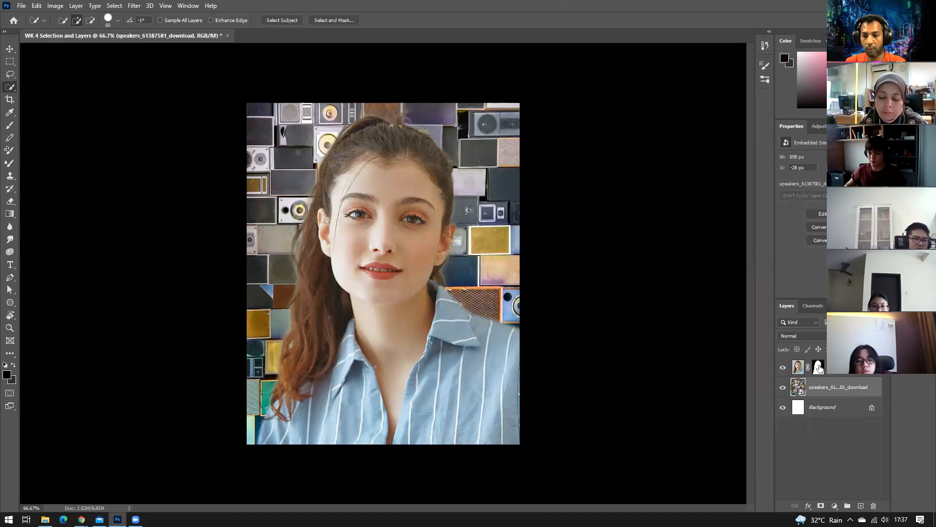
- Open the woman's layer mask in Select and Mask, reduce the Refine Edge Brush to size 20, and accept the mask
left_click(819, 368)
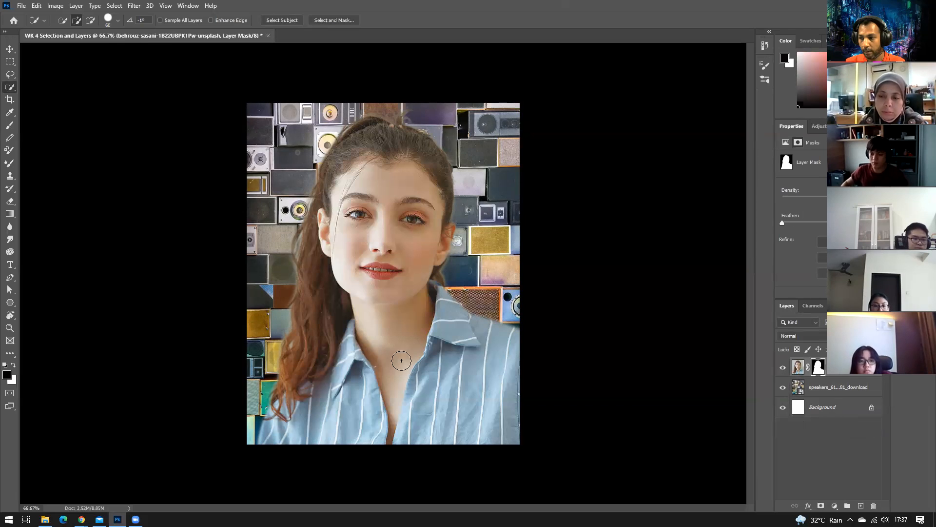
left_click(823, 242)
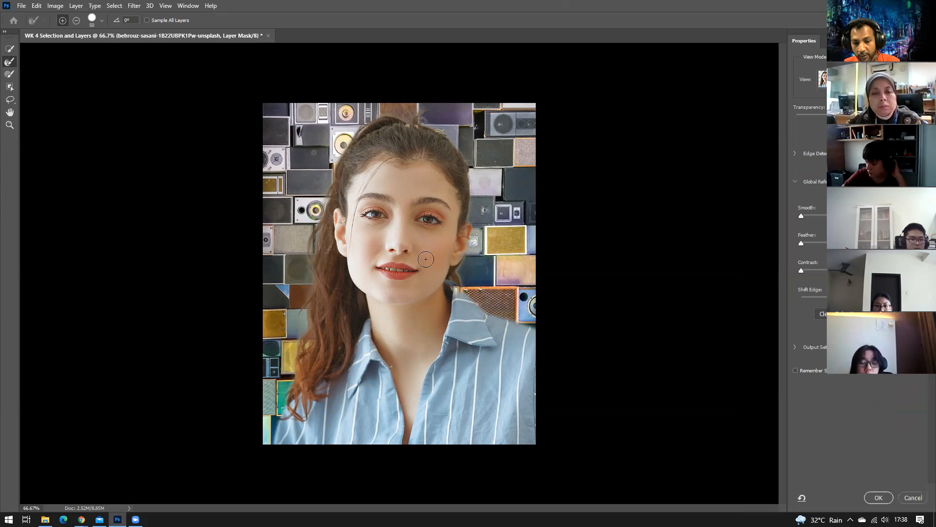
key("bracketleft")
key("bracketleft")
key("alt")
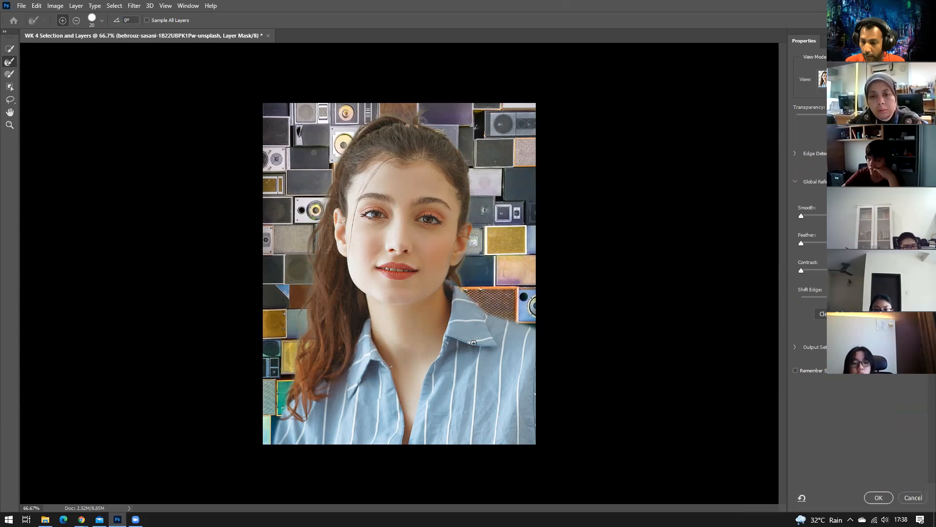
key("alt")
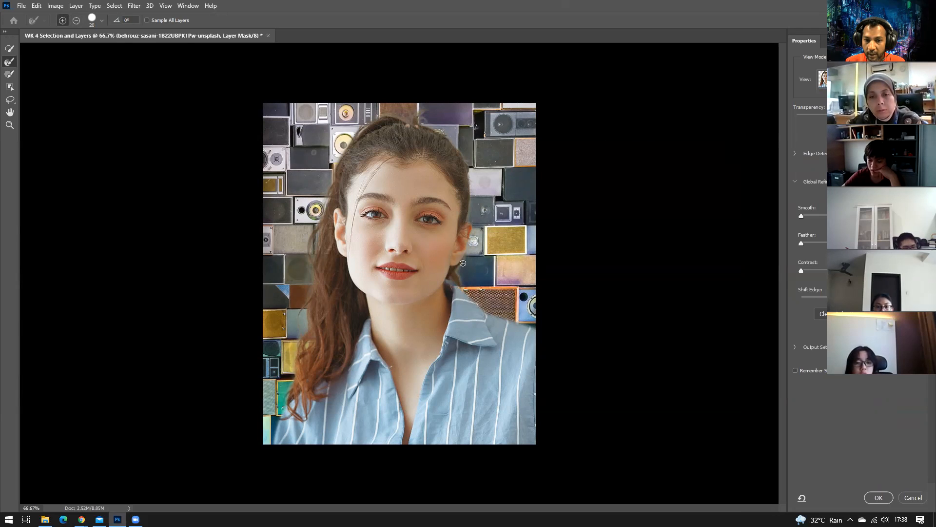
key("alt")
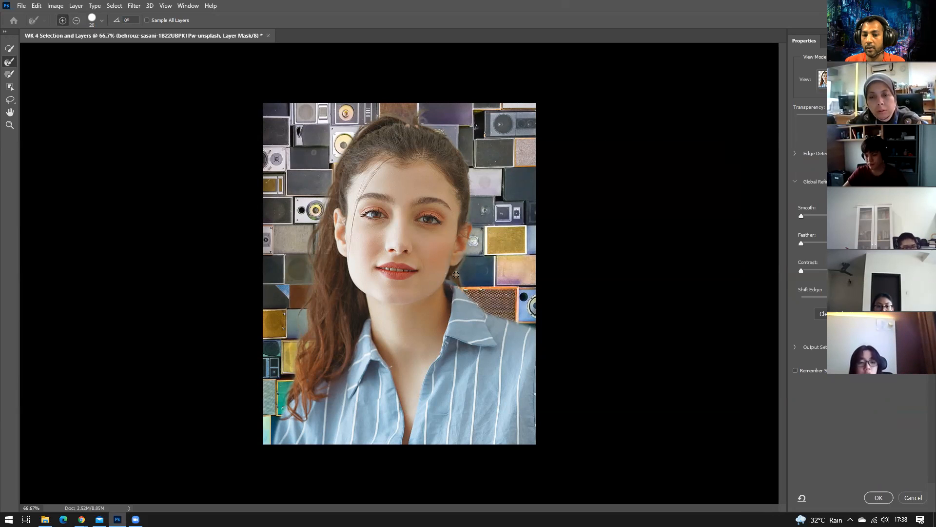
left_click(885, 497)
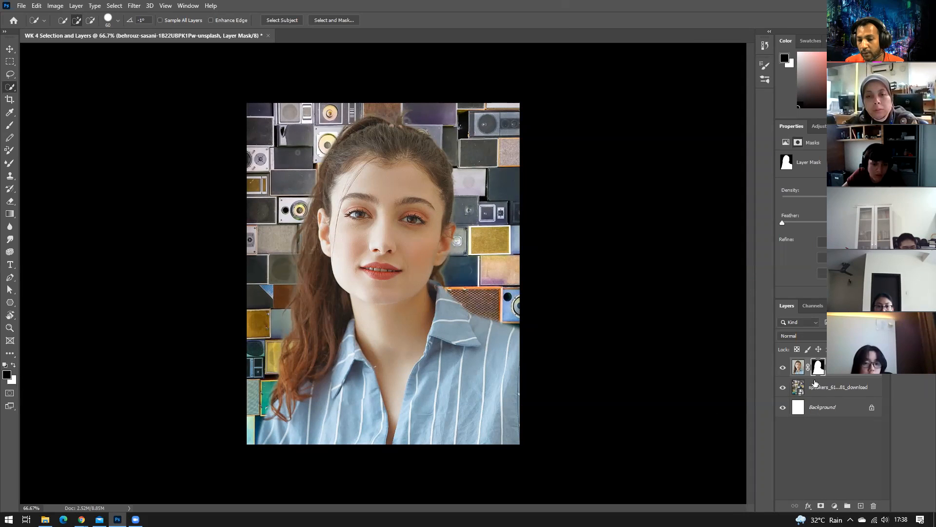
- Add an empty layer above the woman's layer, clip it to her layer, and release the clipping
left_click(822, 450)
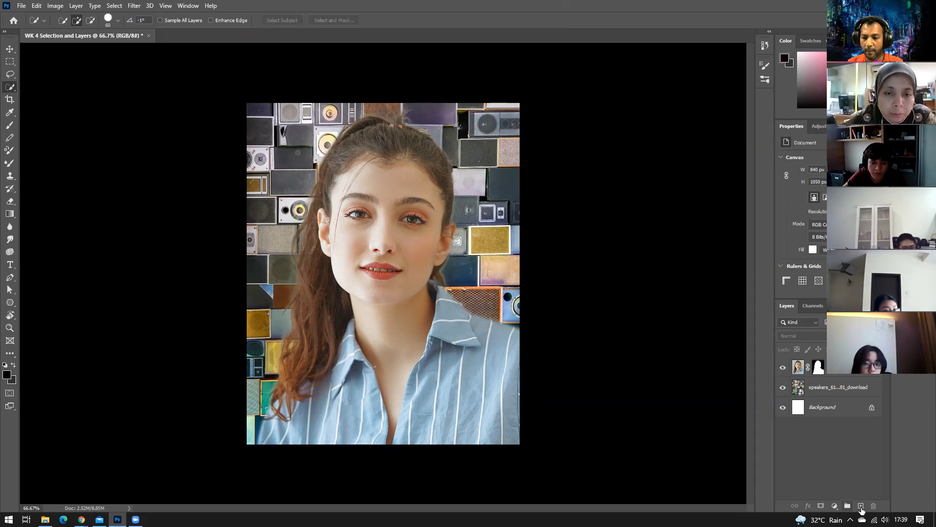
left_click(860, 506)
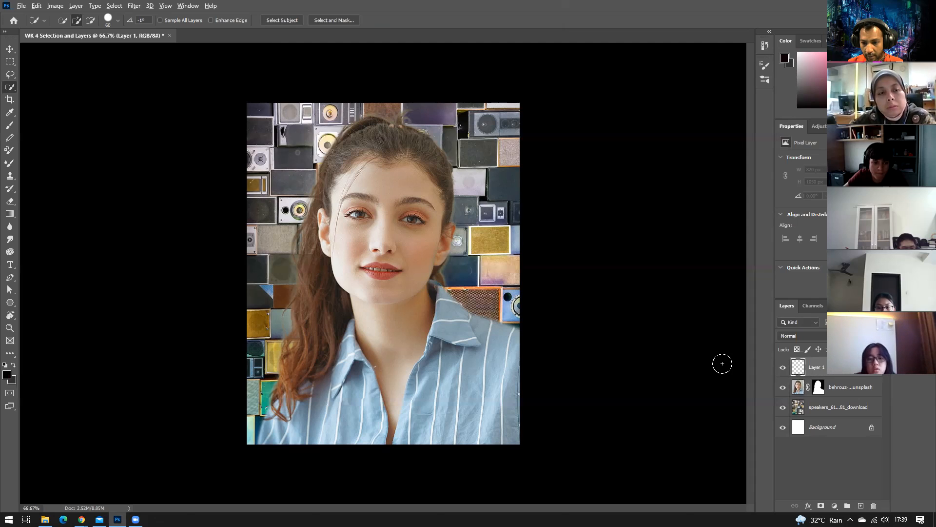
left_click(804, 377, "alt")
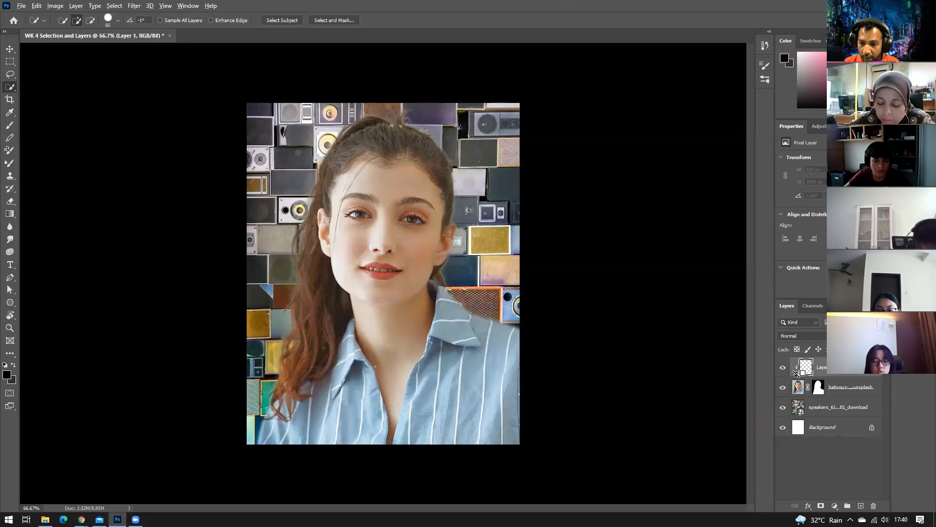
left_click(797, 374, "alt")
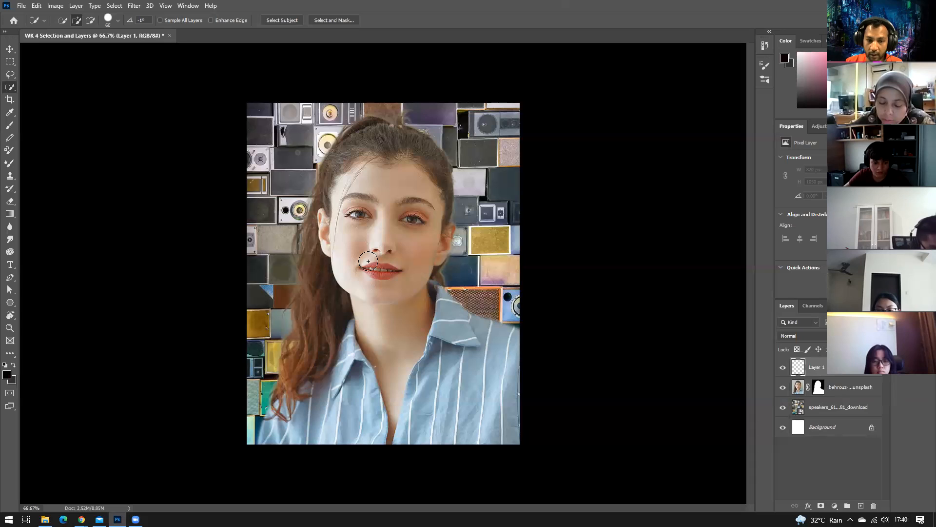
- Switch to the Brush tool and reduce its size to 100
key("b")
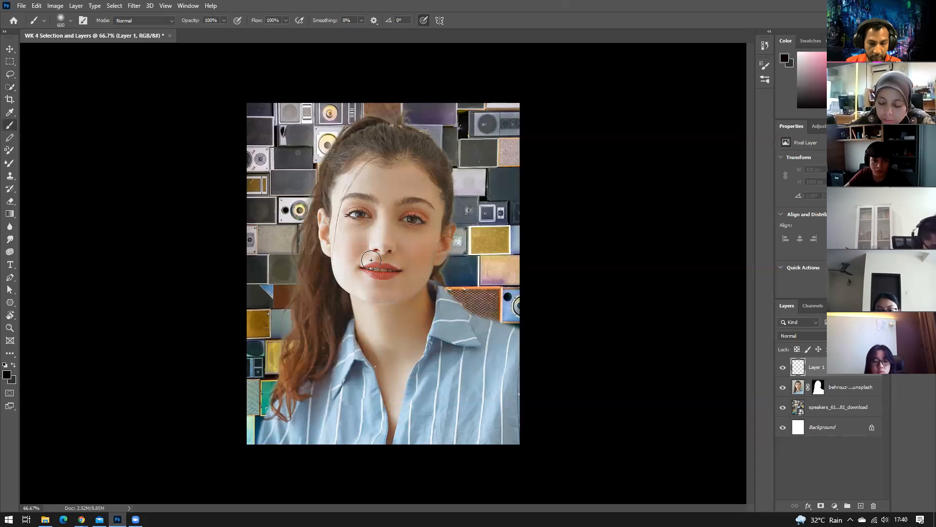
key("bracketleft")
key("bracketleft")
key("bracketleft")
key("bracketleft")
key("bracketleft")
key("bracketleft")
key("bracketleft")
key("bracketleft")
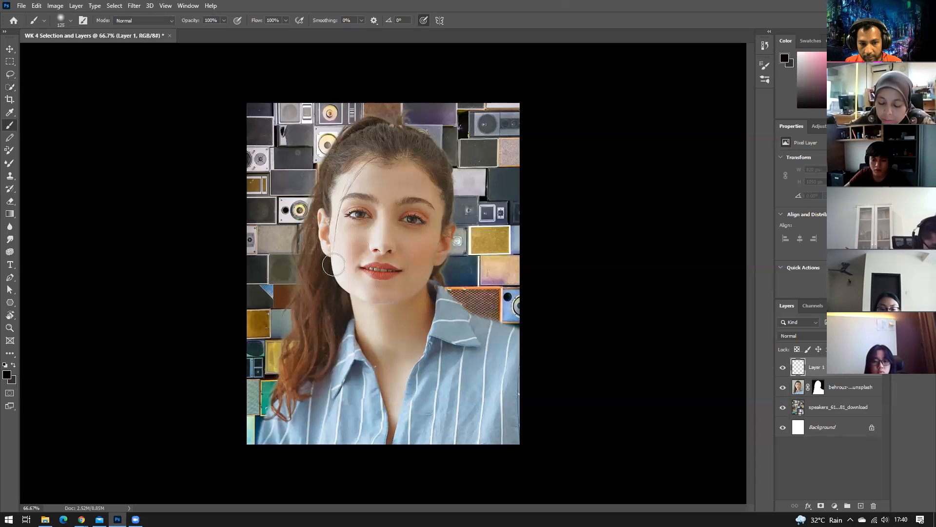
key("bracketleft")
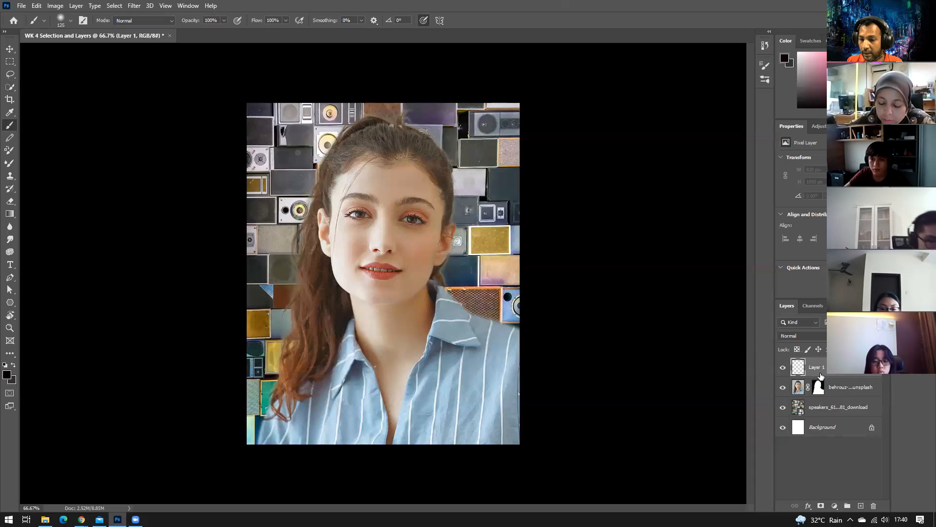
- Paint broad bright green strokes across the woman and part of the background on the new layer
mouse_move(497, 265)
left_mouse_down()
mouse_move(493, 95)
mouse_move(434, 242)
mouse_move(345, 249)
mouse_move(367, 233)
mouse_move(604, 179)
left_mouse_up()
key("ctrl+z")
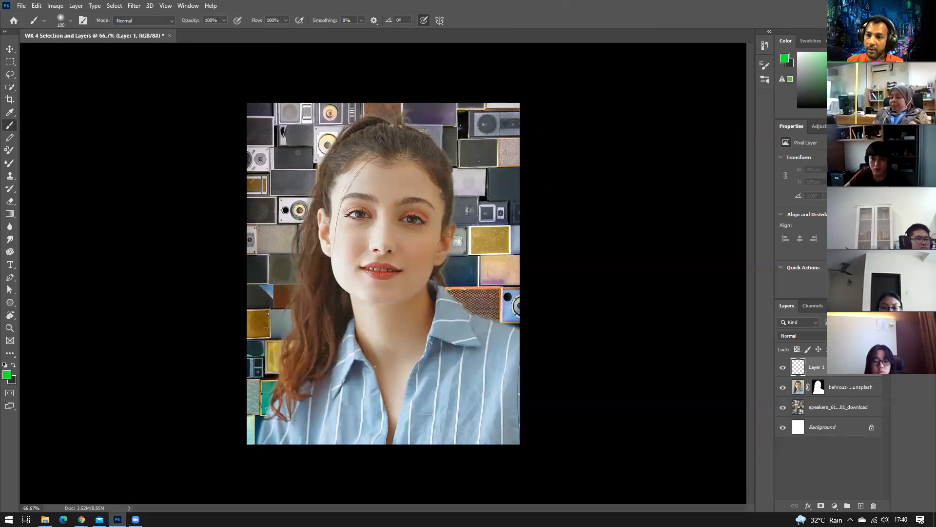
mouse_move(485, 126)
left_mouse_down()
mouse_move(341, 263)
mouse_move(385, 283)
mouse_move(400, 337)
mouse_move(485, 244)
mouse_move(410, 386)
mouse_move(507, 341)
mouse_move(429, 429)
mouse_move(418, 426)
mouse_move(553, 357)
mouse_move(293, 420)
mouse_move(473, 297)
mouse_move(509, 227)
mouse_move(516, 176)
mouse_move(307, 254)
left_mouse_up()
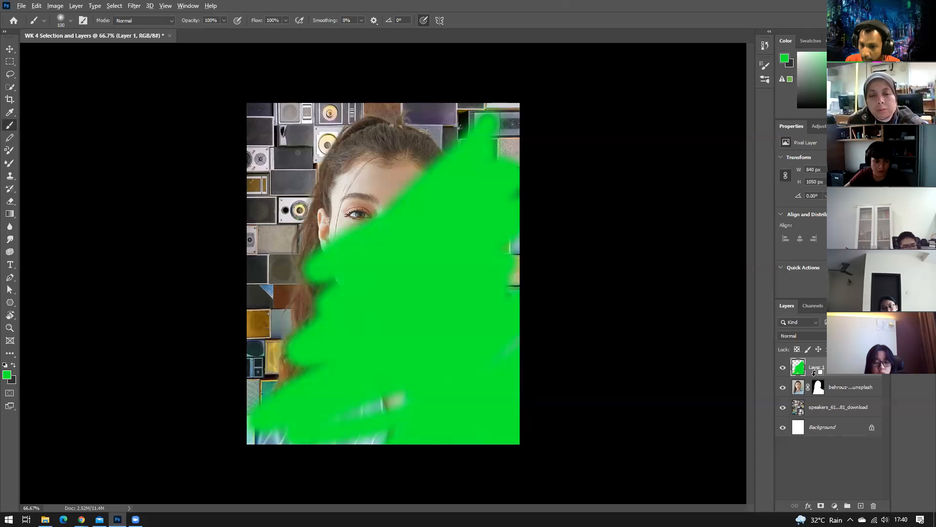
- Clip the green-painted layer to the woman's layer and set its blend mode to Multiply
left_click(838, 375, "alt")
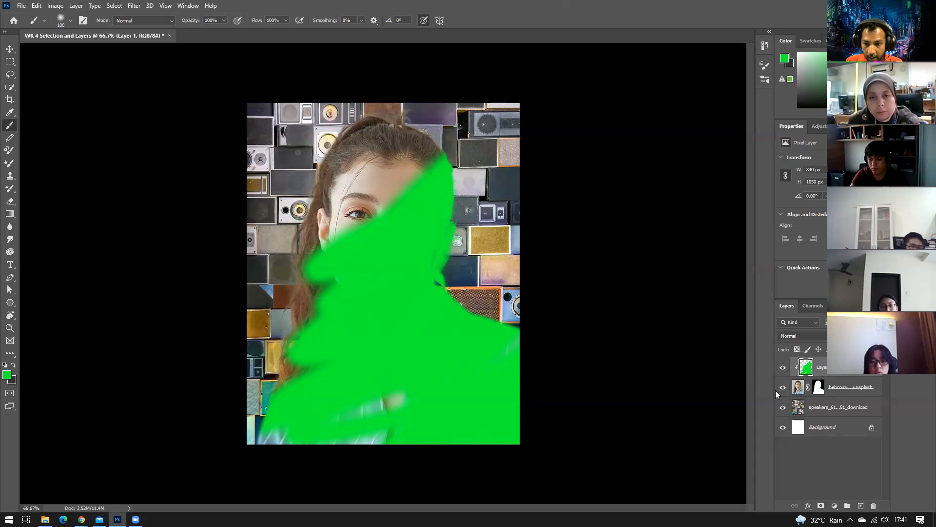
left_click(810, 376, "alt")
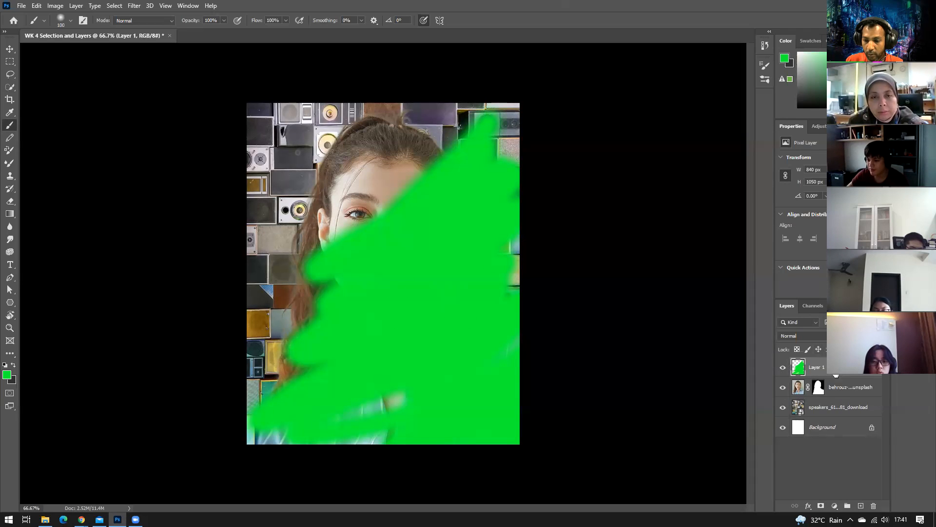
left_click(799, 374, "alt")
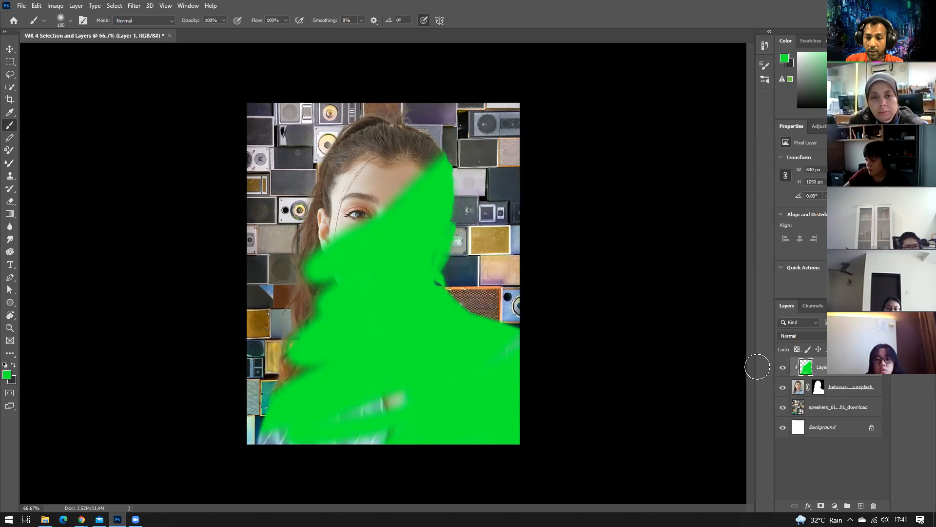
left_click(820, 338)
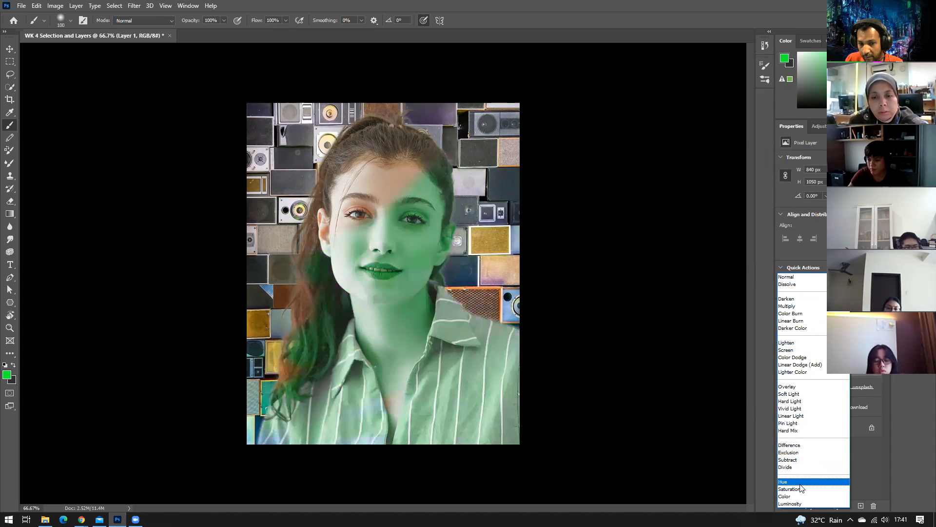
left_click(788, 306)
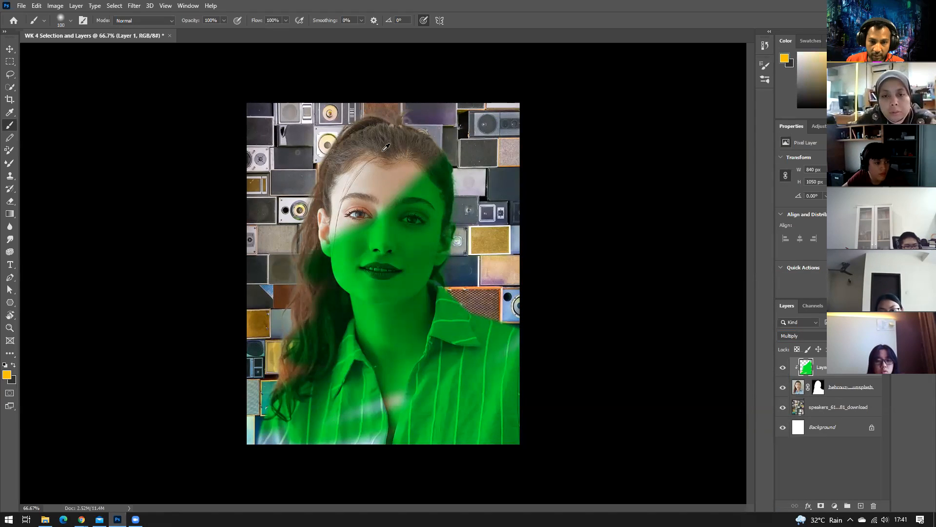
- Paint the hair in a colour sampled from it, the face orange and the shirt red on the clipped Multiply layer
left_click(362, 124, "alt")
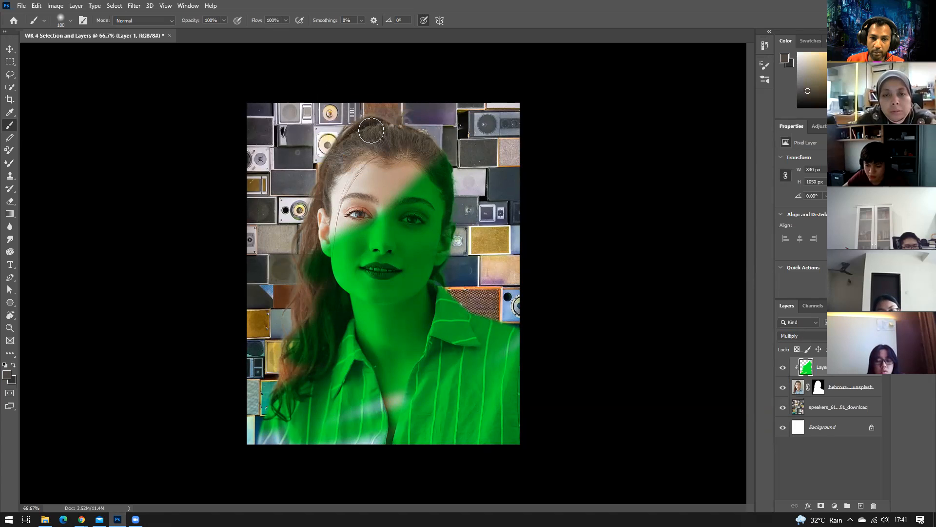
mouse_move(418, 186)
left_mouse_down()
mouse_move(401, 200)
mouse_move(438, 184)
mouse_move(418, 131)
mouse_move(370, 123)
mouse_move(343, 133)
mouse_move(329, 151)
mouse_move(309, 191)
mouse_move(302, 276)
mouse_move(288, 257)
mouse_move(288, 340)
mouse_move(297, 343)
mouse_move(278, 399)
mouse_move(308, 340)
mouse_move(275, 396)
mouse_move(314, 310)
mouse_move(308, 275)
mouse_move(325, 352)
mouse_move(342, 311)
mouse_move(315, 246)
mouse_move(317, 203)
mouse_move(331, 188)
left_mouse_up()
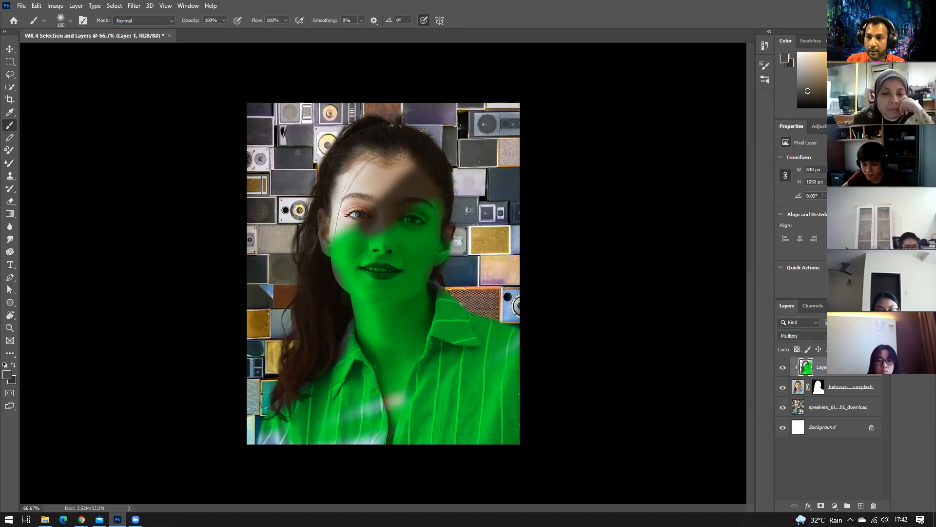
mouse_move(395, 182)
left_mouse_down()
mouse_move(358, 209)
mouse_move(356, 234)
mouse_move(356, 199)
mouse_move(346, 255)
mouse_move(422, 203)
mouse_move(362, 255)
mouse_move(427, 203)
mouse_move(428, 188)
mouse_move(404, 165)
mouse_move(387, 168)
mouse_move(345, 211)
mouse_move(338, 235)
mouse_move(362, 171)
mouse_move(350, 189)
mouse_move(370, 158)
mouse_move(418, 177)
mouse_move(373, 158)
mouse_move(331, 243)
mouse_move(328, 234)
mouse_move(401, 244)
mouse_move(360, 261)
mouse_move(435, 219)
mouse_move(432, 198)
mouse_move(426, 234)
mouse_move(378, 245)
mouse_move(356, 263)
mouse_move(345, 255)
mouse_move(343, 278)
mouse_move(434, 242)
mouse_move(433, 216)
mouse_move(431, 227)
mouse_move(342, 294)
left_mouse_up()
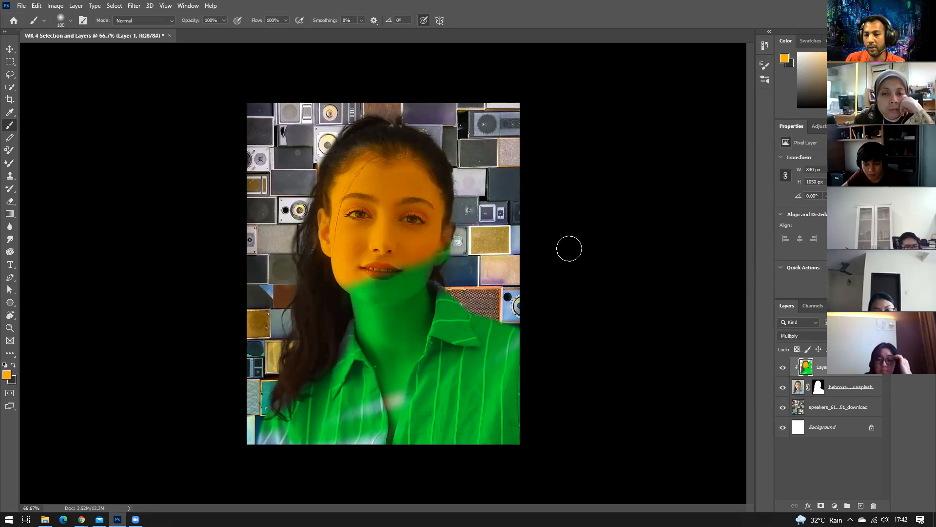
left_click(871, 59)
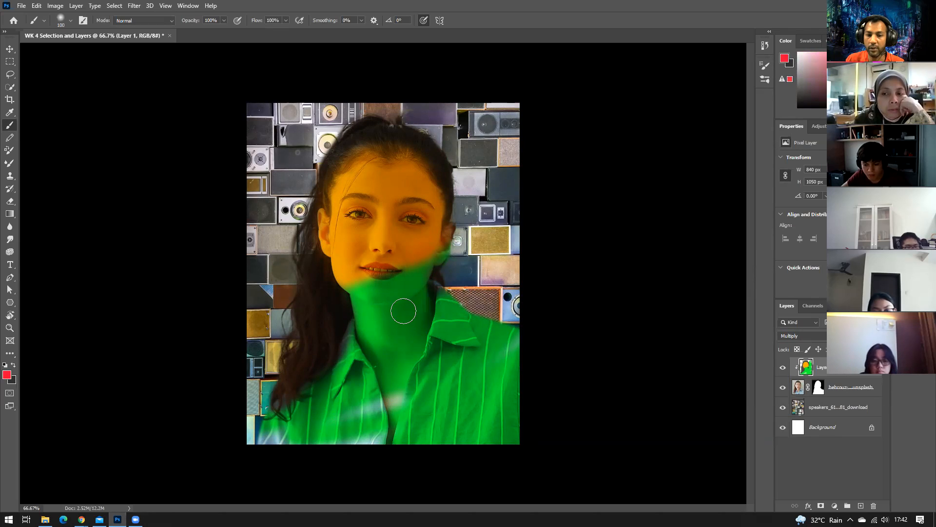
mouse_move(423, 320)
left_mouse_down()
mouse_move(375, 365)
mouse_move(403, 351)
mouse_move(388, 374)
mouse_move(404, 371)
mouse_move(356, 415)
mouse_move(414, 390)
mouse_move(314, 450)
mouse_move(456, 441)
mouse_move(388, 419)
mouse_move(403, 416)
mouse_move(420, 376)
mouse_move(436, 410)
mouse_move(441, 315)
mouse_move(455, 346)
mouse_move(469, 340)
mouse_move(500, 355)
mouse_move(465, 321)
mouse_move(489, 334)
mouse_move(454, 286)
mouse_move(410, 347)
mouse_move(493, 373)
mouse_move(478, 377)
mouse_move(550, 362)
mouse_move(526, 363)
mouse_move(495, 407)
mouse_move(507, 434)
mouse_move(526, 439)
mouse_move(509, 388)
mouse_move(304, 443)
mouse_move(381, 370)
mouse_move(291, 425)
mouse_move(327, 380)
mouse_move(301, 390)
mouse_move(333, 340)
mouse_move(359, 372)
mouse_move(356, 343)
mouse_move(378, 375)
left_mouse_up()
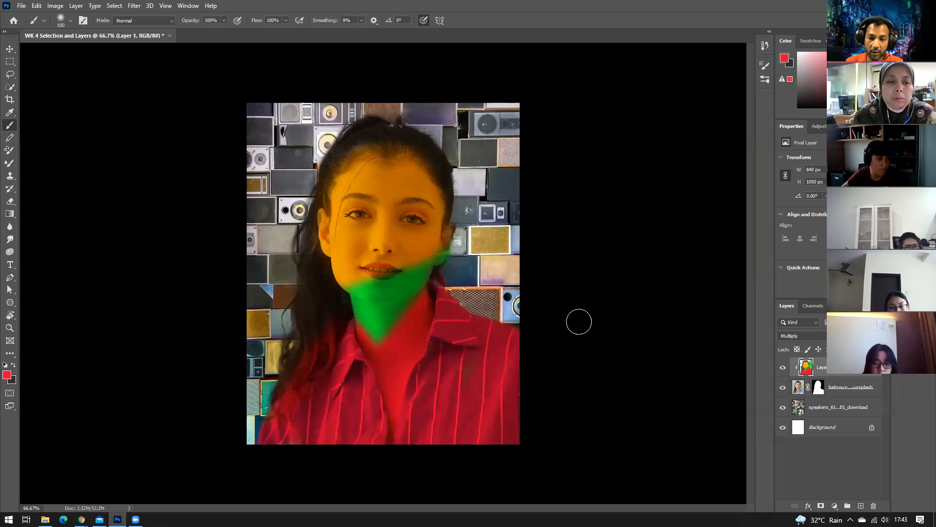
- Delete the painted clipping layer above the woman's layer
left_click(874, 505)
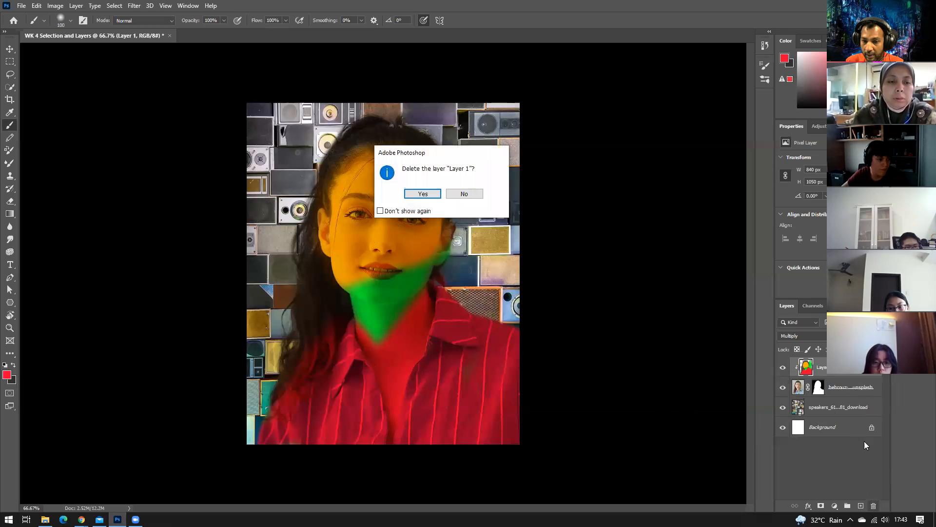
left_click(422, 193)
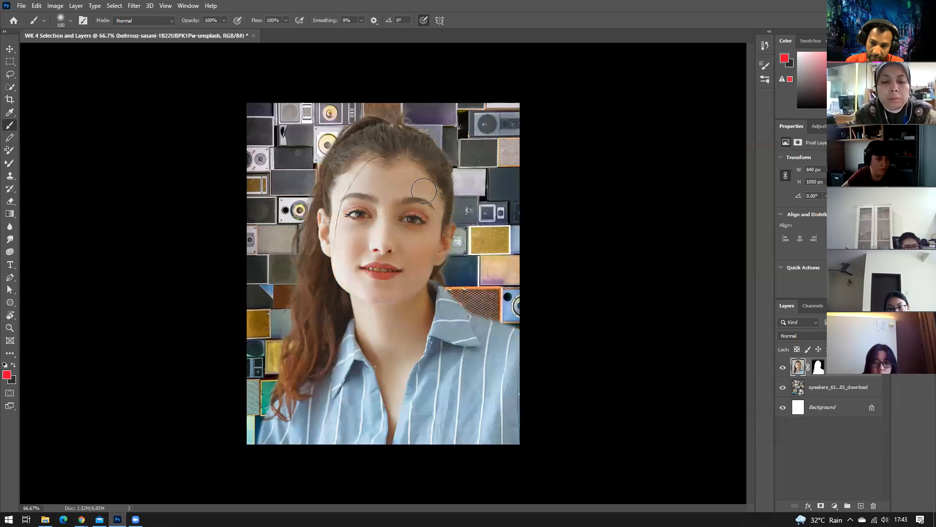
- Add a new empty layer above the woman's layer and clip it to her layer
left_click(859, 507)
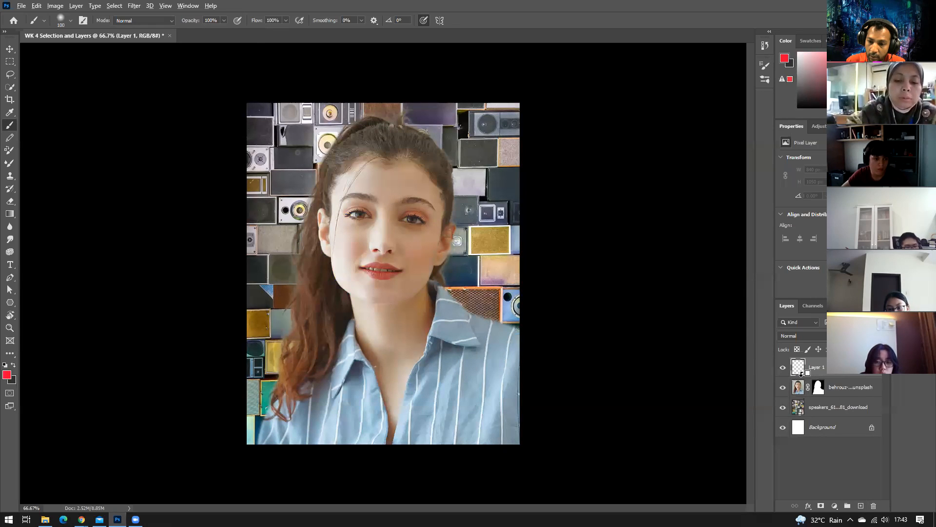
left_click(801, 374, "alt")
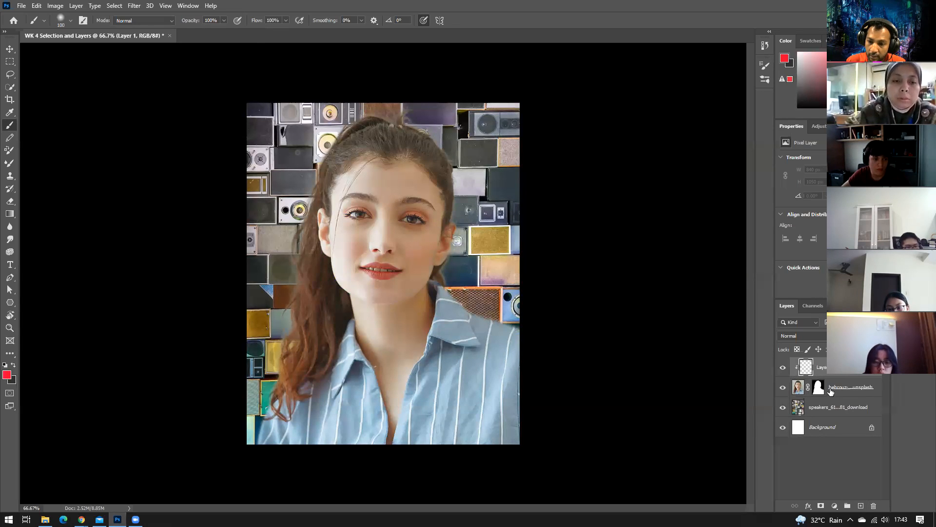
key("alt")
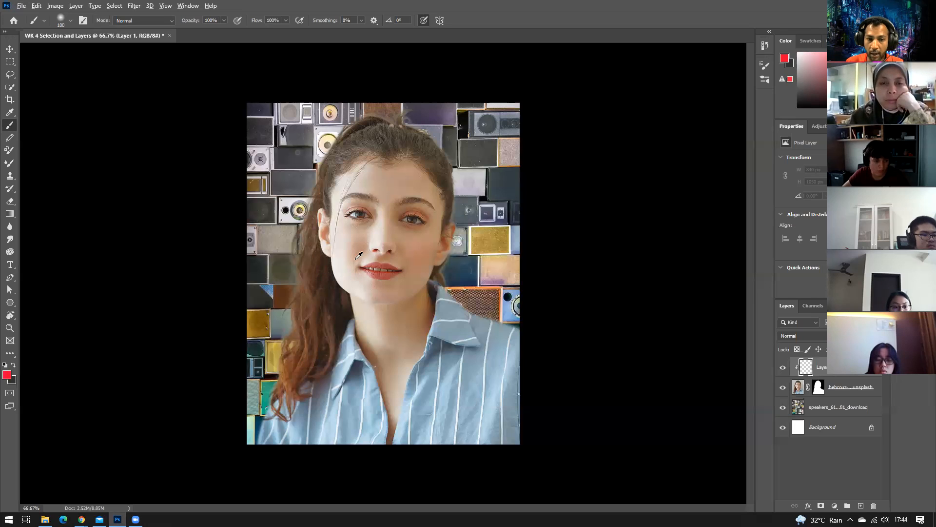
- Sample a reddish brown from the woman's hair and paint it over her long ponytail on the clipped layer
left_click(319, 270, "alt")
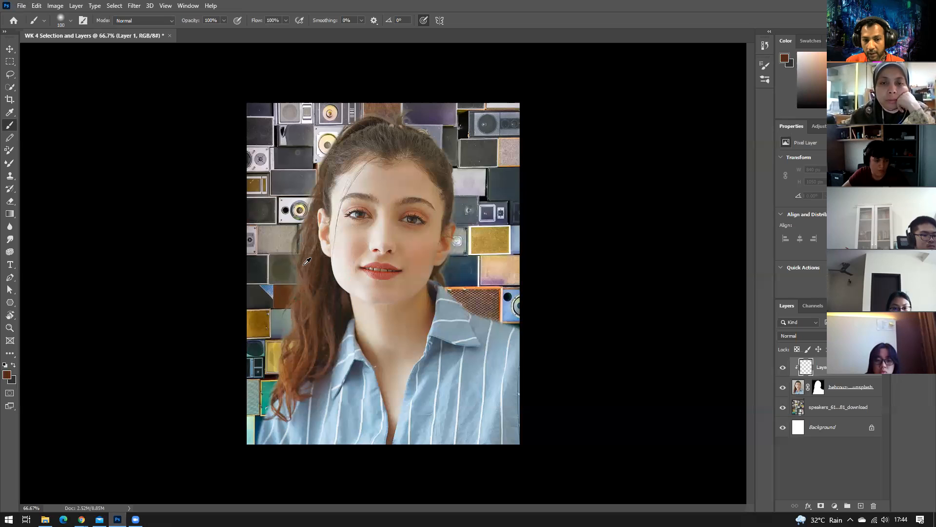
left_click(307, 276, "alt")
left_click(308, 276, "alt")
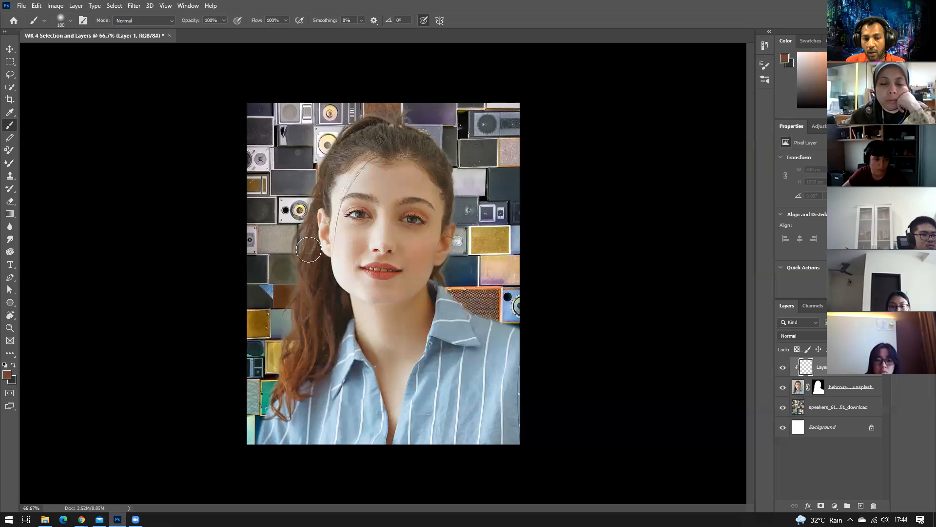
mouse_move(302, 264)
left_mouse_down()
mouse_move(302, 347)
mouse_move(286, 389)
mouse_move(309, 352)
mouse_move(300, 254)
mouse_move(318, 178)
mouse_move(312, 214)
left_mouse_up()
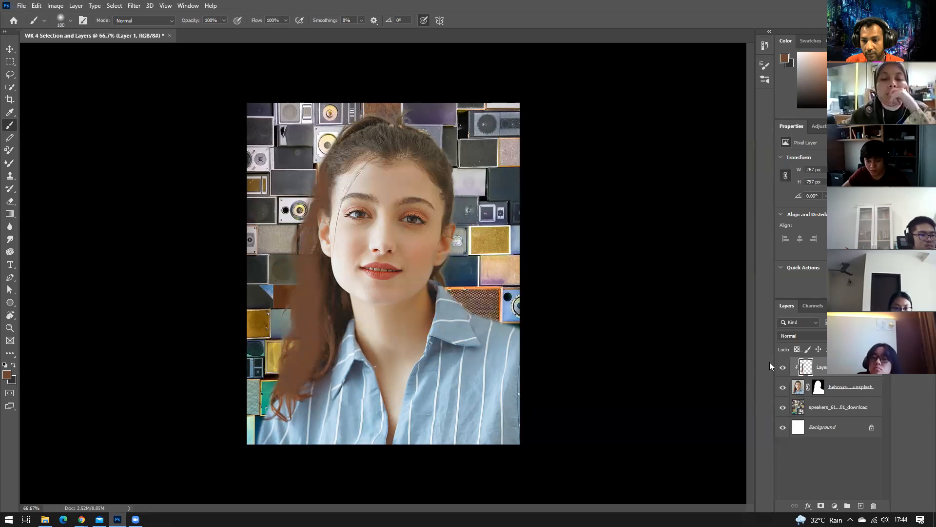
- Set the clipped layer to Multiply and paint the hair on top of the head in a brown sampled from it
left_click(799, 336)
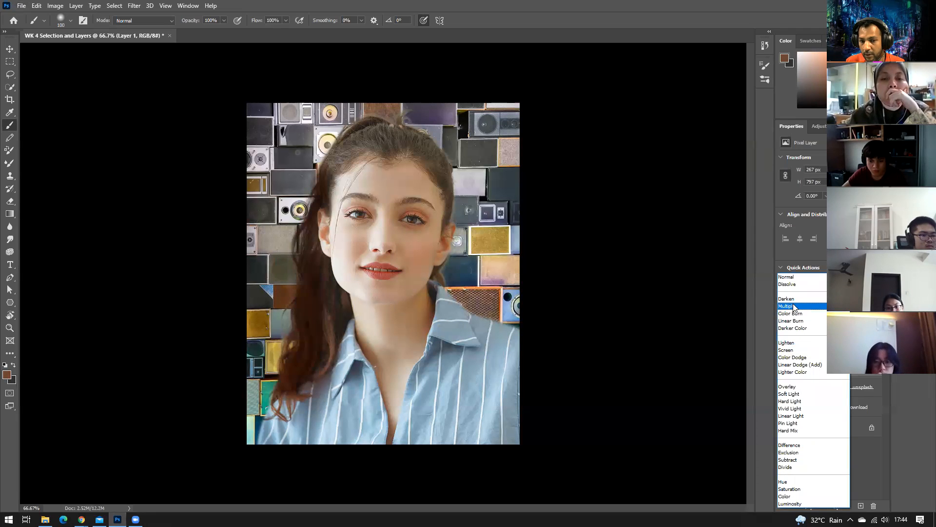
left_click(793, 305)
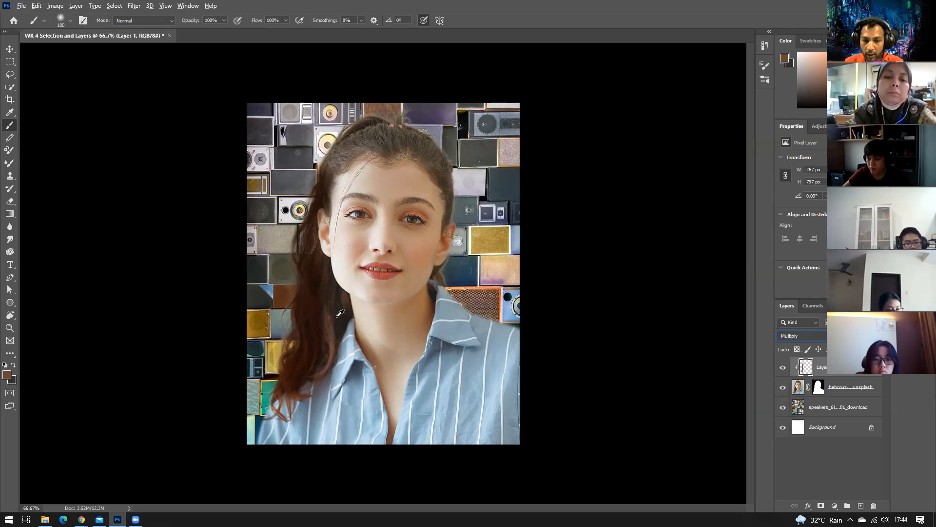
left_click(357, 144, "alt")
mouse_move(345, 149)
left_mouse_down()
mouse_move(322, 182)
mouse_move(352, 140)
mouse_move(385, 144)
mouse_move(379, 131)
mouse_move(417, 140)
mouse_move(441, 177)
left_mouse_up()
mouse_move(366, 240)
left_mouse_down()
mouse_move(313, 283)
mouse_move(320, 334)
mouse_move(317, 272)
mouse_move(337, 293)
mouse_move(330, 314)
mouse_move(339, 310)
left_mouse_up()
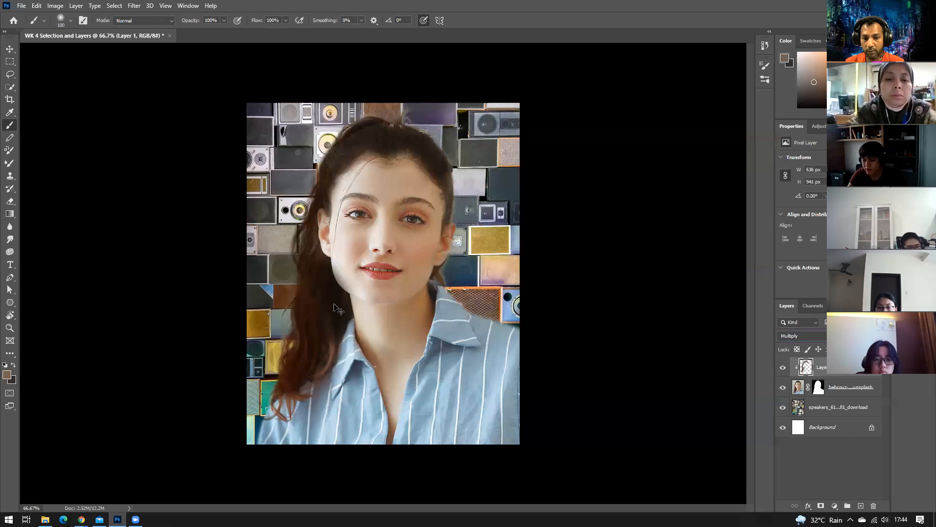
- Undo the last brush stroke and paint the ponytail beside the neck with the brush reduced to 20 px
key("ctrl+z")
key("bracketleft")
key("bracketleft")
key("bracketleft")
key("bracketleft")
key("bracketleft")
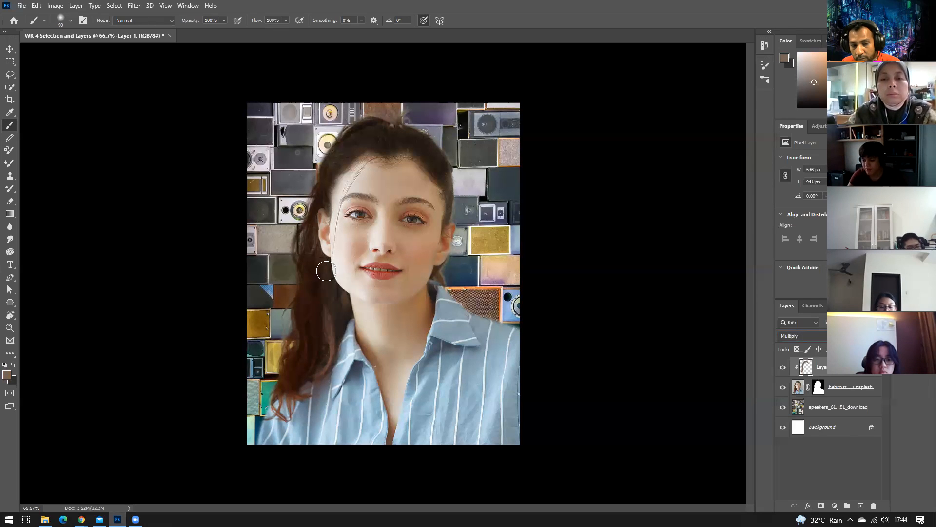
key("bracketleft")
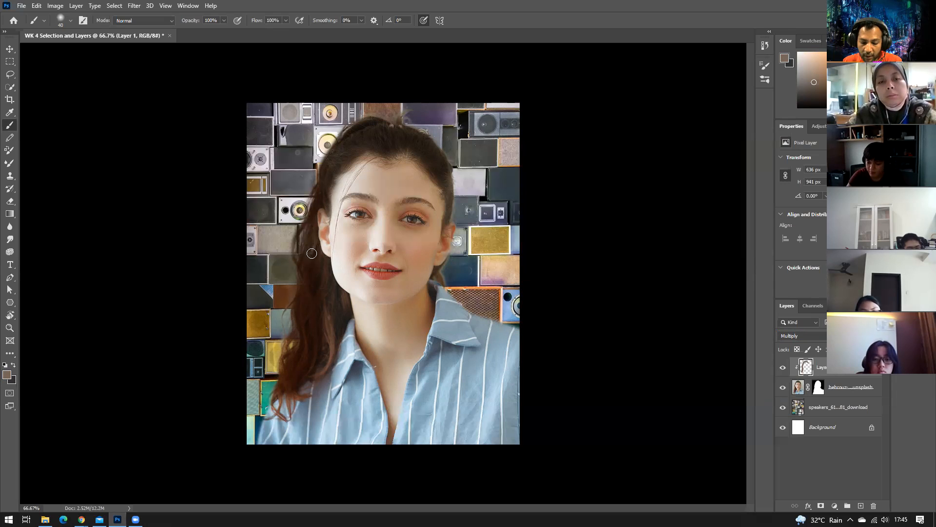
key("bracketleft")
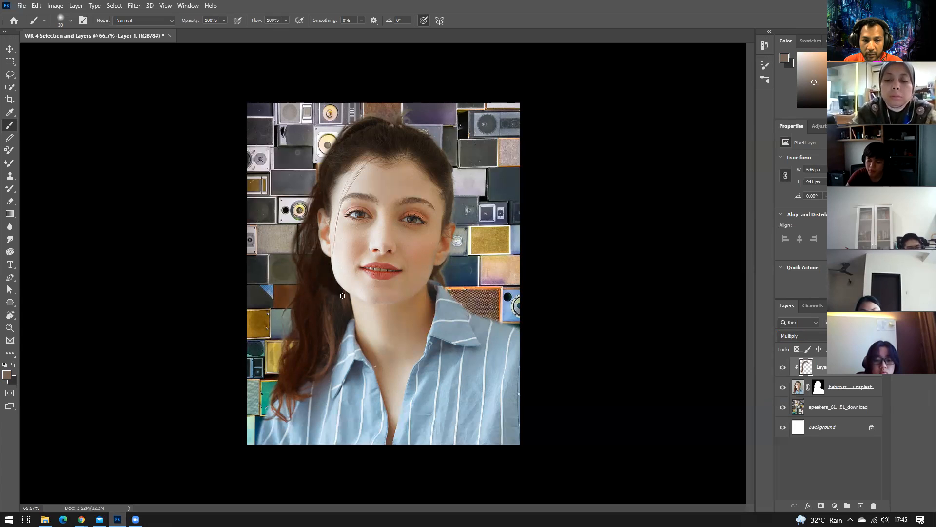
mouse_move(345, 300)
left_mouse_down()
mouse_move(334, 315)
mouse_move(330, 304)
left_mouse_up()
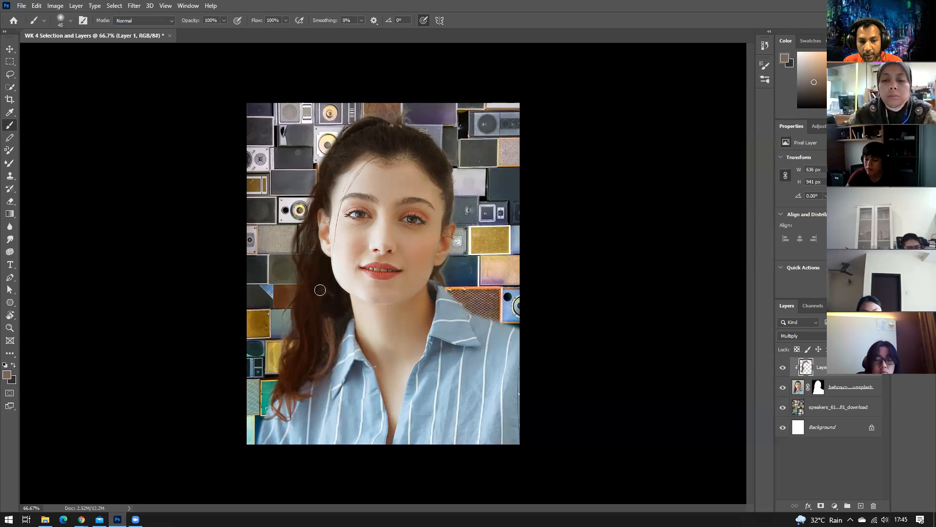
- Enlarge the brush to 45 px and paint over the rest of the ponytail and the edges and crown of the hair
key("bracketright")
mouse_move(331, 306)
left_mouse_down()
mouse_move(323, 384)
mouse_move(336, 329)
mouse_move(321, 374)
mouse_move(307, 378)
mouse_move(328, 341)
mouse_move(323, 359)
mouse_move(292, 391)
left_mouse_up()
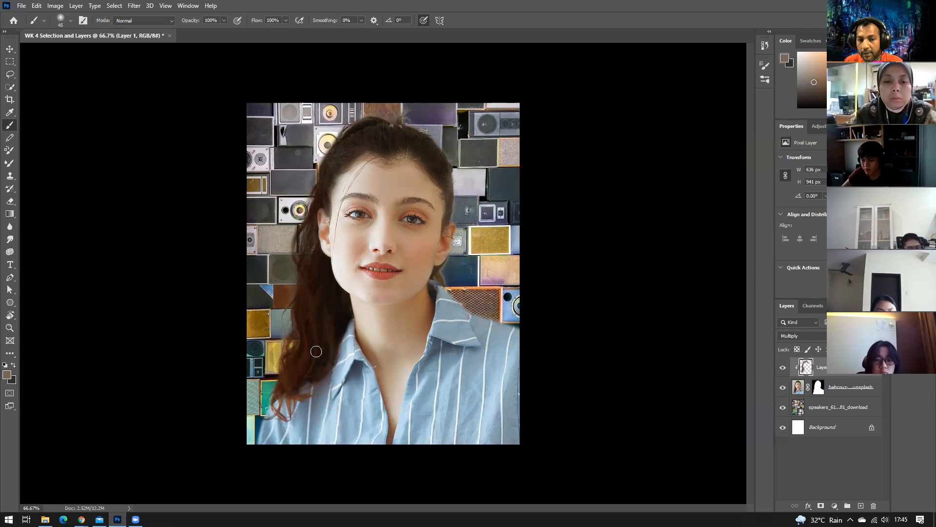
mouse_move(446, 184)
left_mouse_down()
mouse_move(447, 219)
mouse_move(439, 160)
mouse_move(396, 123)
mouse_move(430, 146)
left_mouse_up()
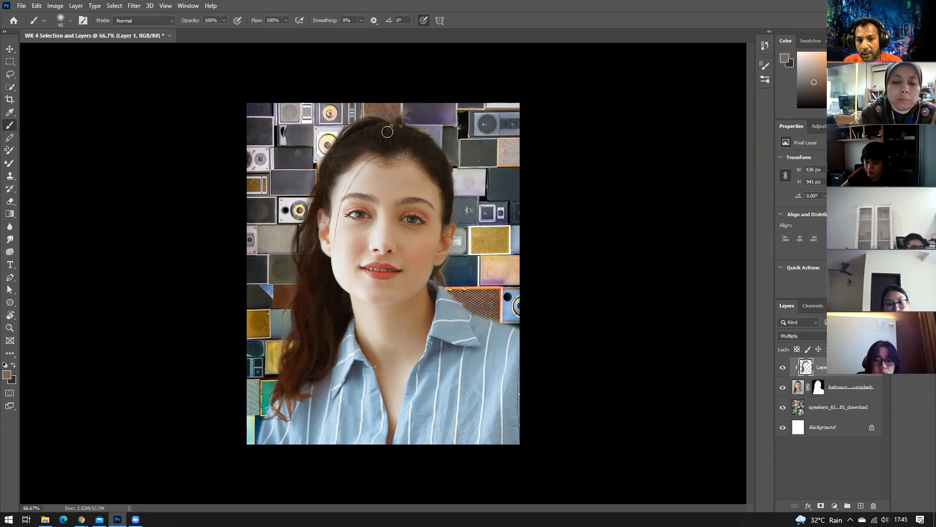
mouse_move(385, 124)
left_mouse_down()
mouse_move(394, 119)
mouse_move(343, 134)
mouse_move(358, 157)
left_mouse_up()
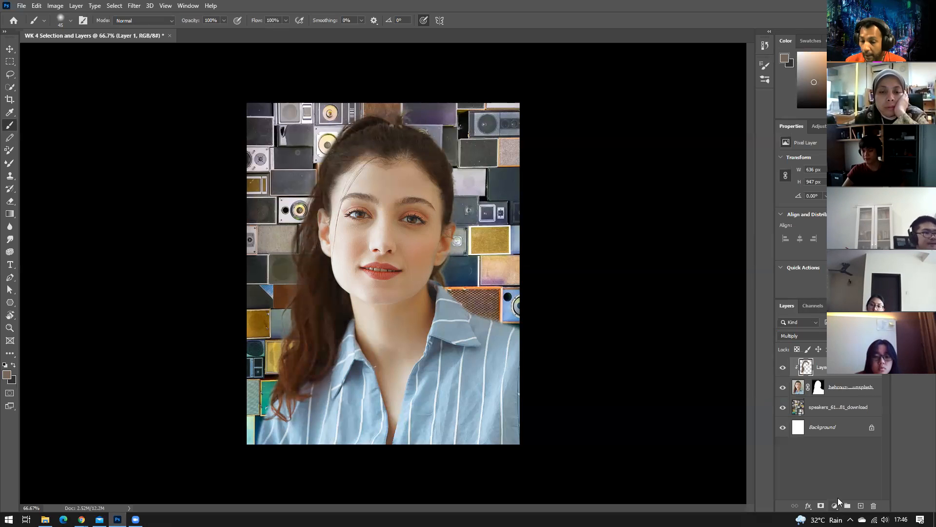
- Duplicate the speakers background layer and delete the copy
left_click(848, 481)
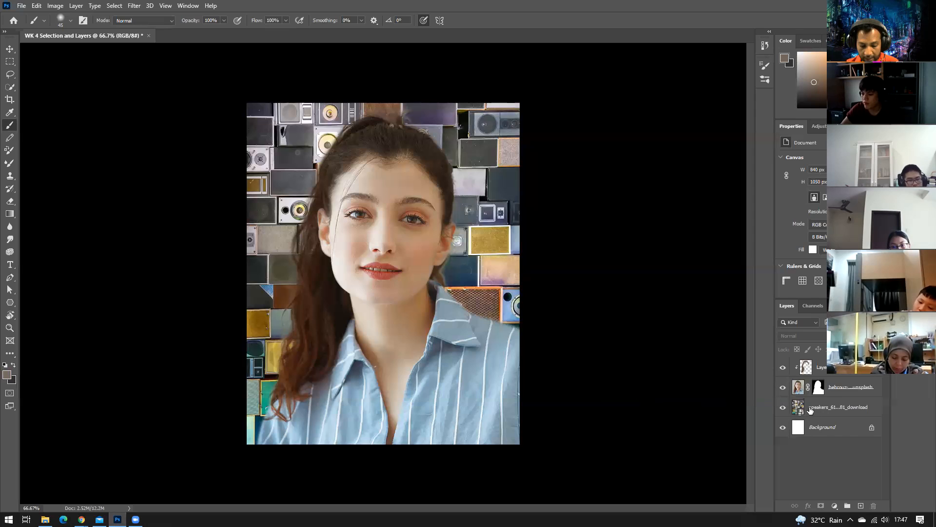
left_click_drag(828, 410, 827, 403)
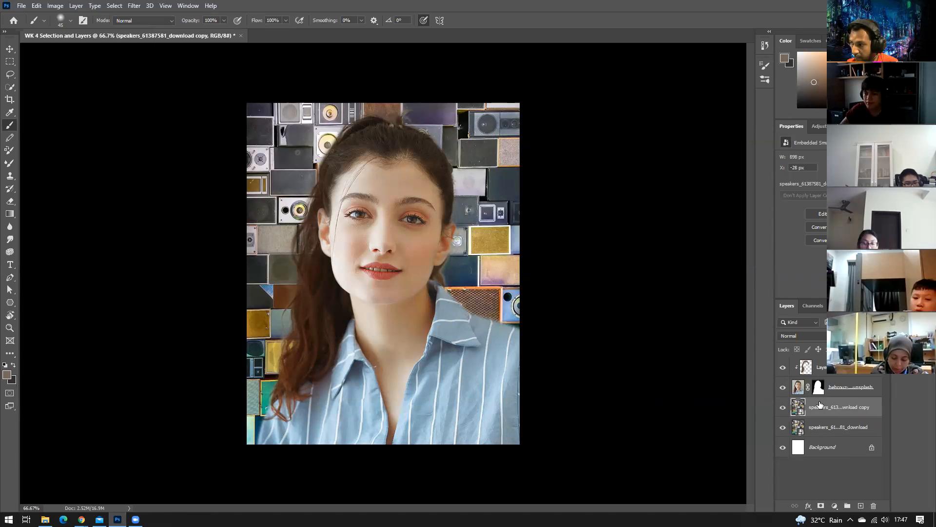
key("Delete")
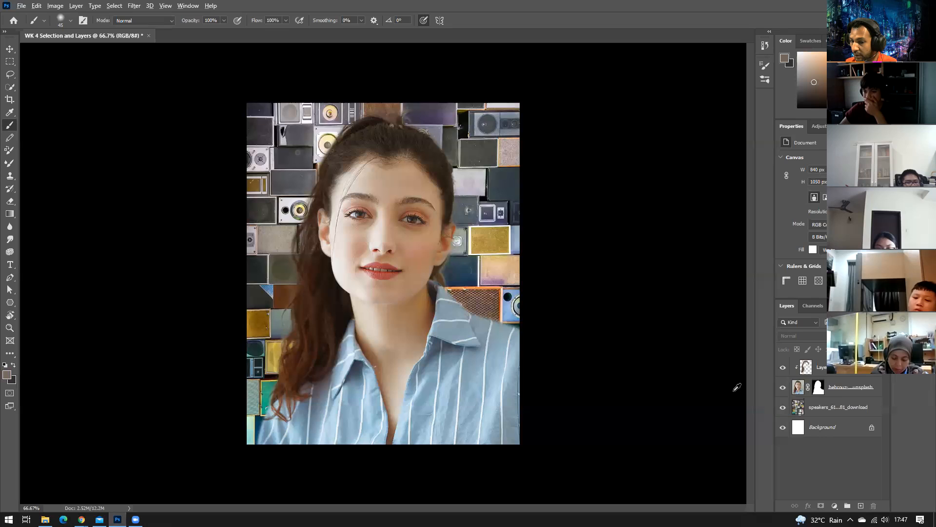
- Clip the woman's layer to the speakers layer and release it twice, and clip the painted layer back onto the woman's layer
left_click(832, 392, "alt")
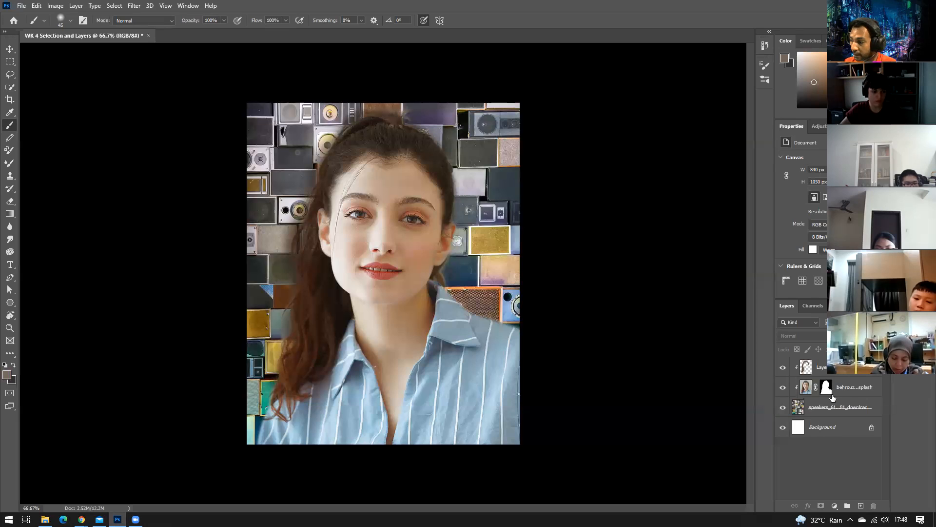
left_click(833, 397, "alt")
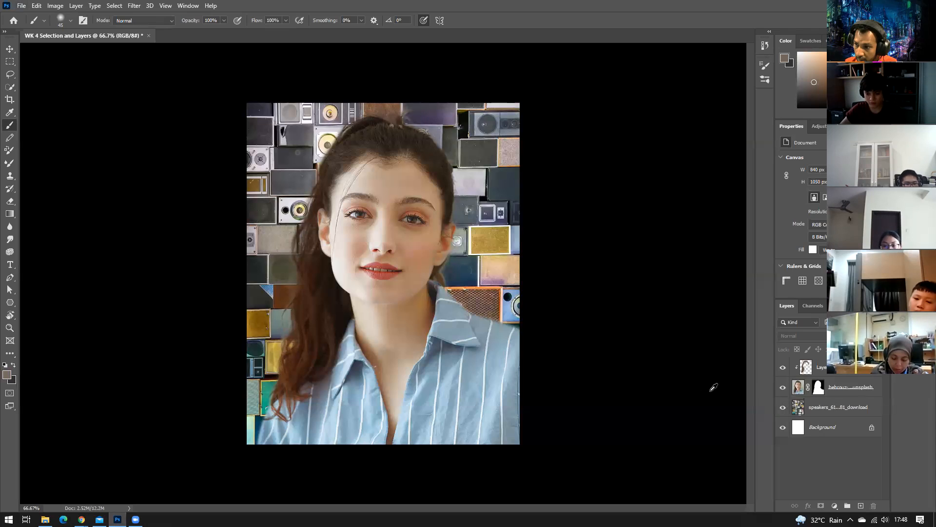
left_click(832, 399, "alt")
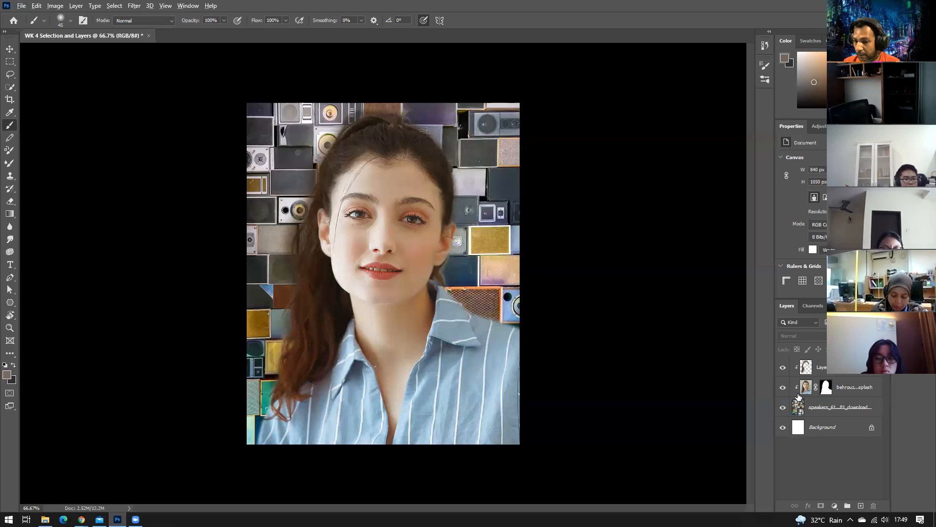
left_click(798, 395, "alt")
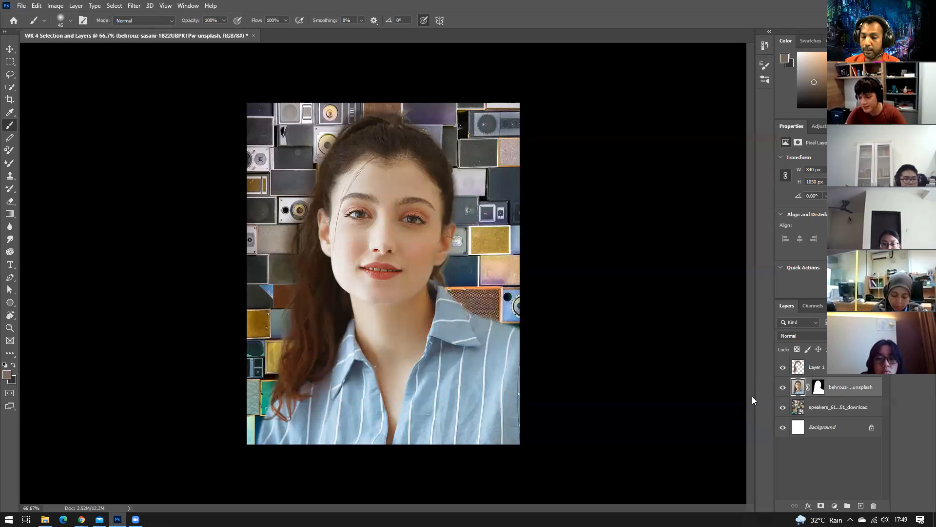
left_click(802, 375, "alt")
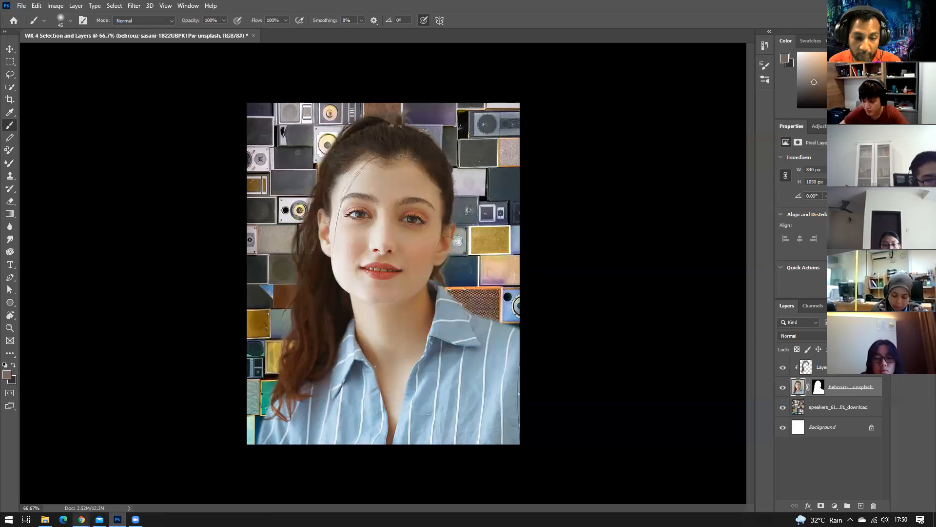
- Switch to File Explorer's Selection and Layers folder, enlarge the thumbnails and preview the photo of the woman in the red sweater
mouse_move(81, 519)
mouse_move(45, 519)
left_click(52, 488)
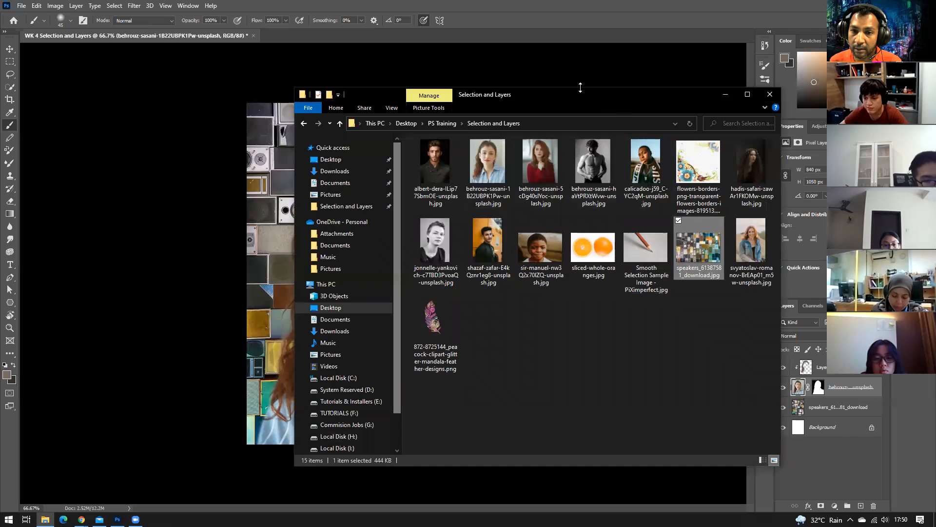
left_click_drag(579, 94, 580, 2)
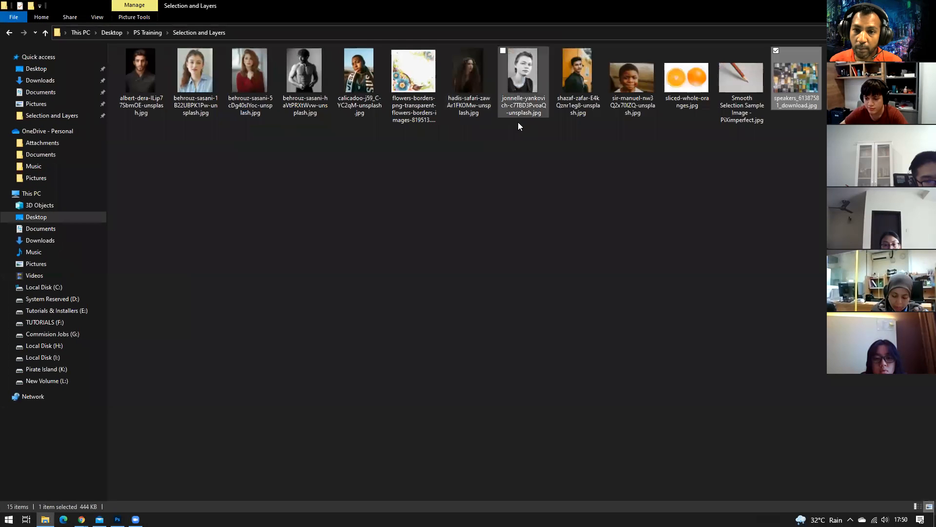
scroll(530, 194, "up", 5, "ctrl")
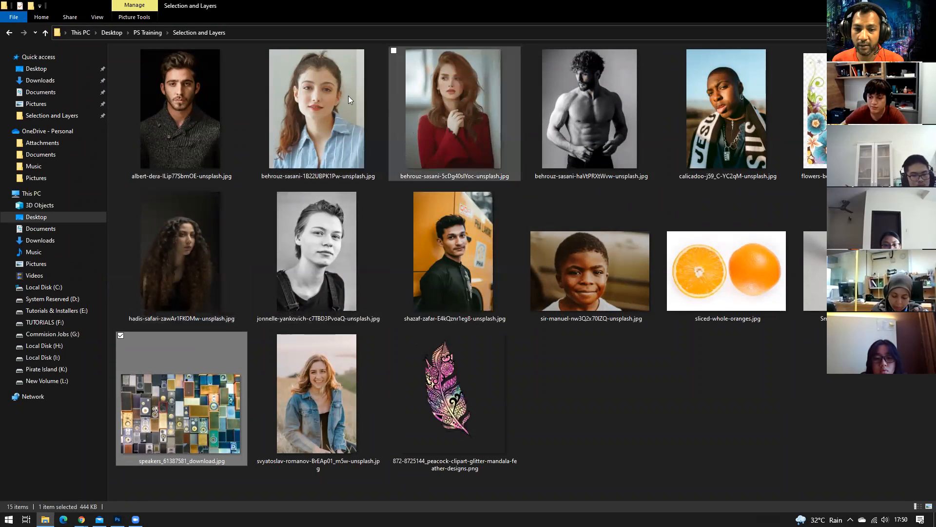
left_click(448, 116)
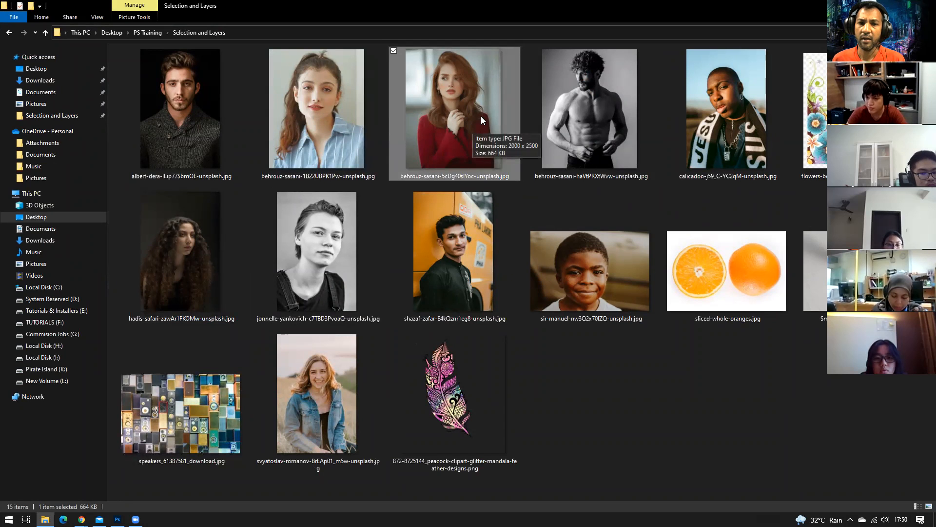
double_click(468, 106)
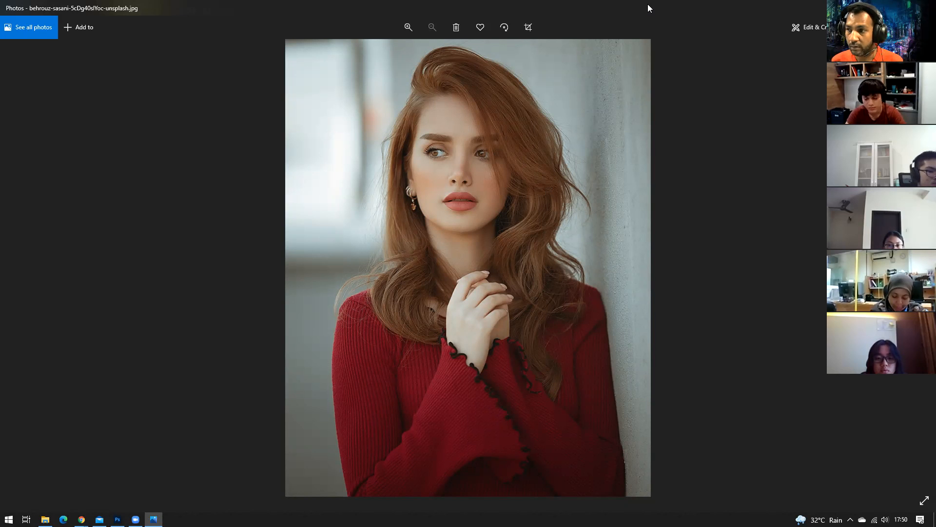
left_click_drag(648, 4, 935, 4)
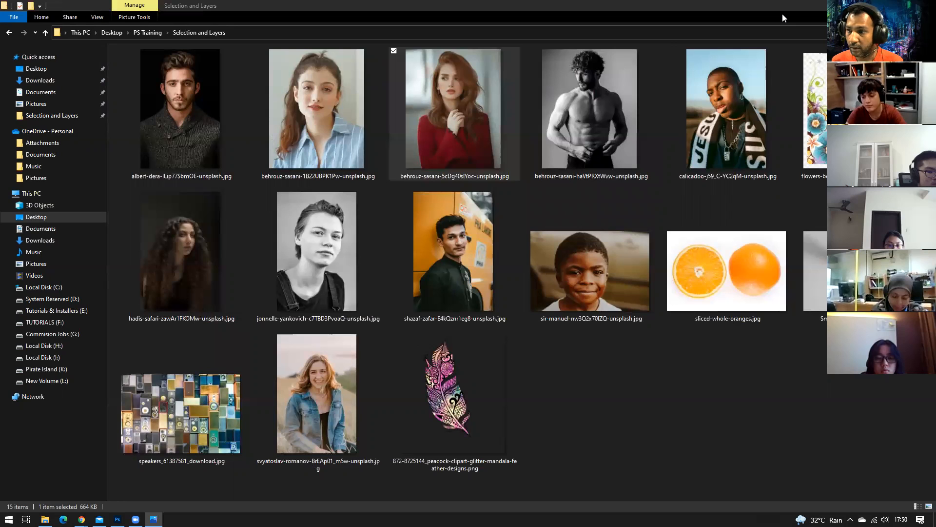
- Open the photo of the woman in the red sweater in Photoshop as a separate document
left_click(880, 5)
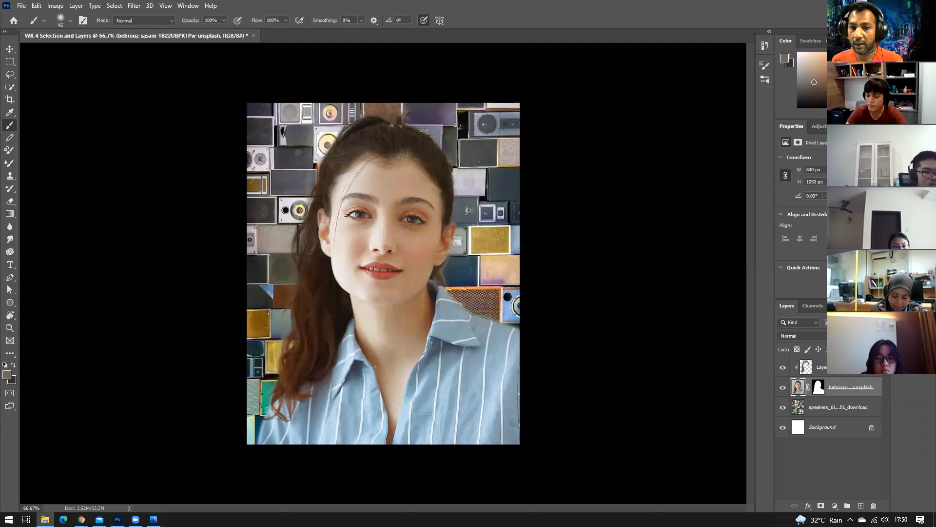
left_click_drag(701, 25, 690, 34)
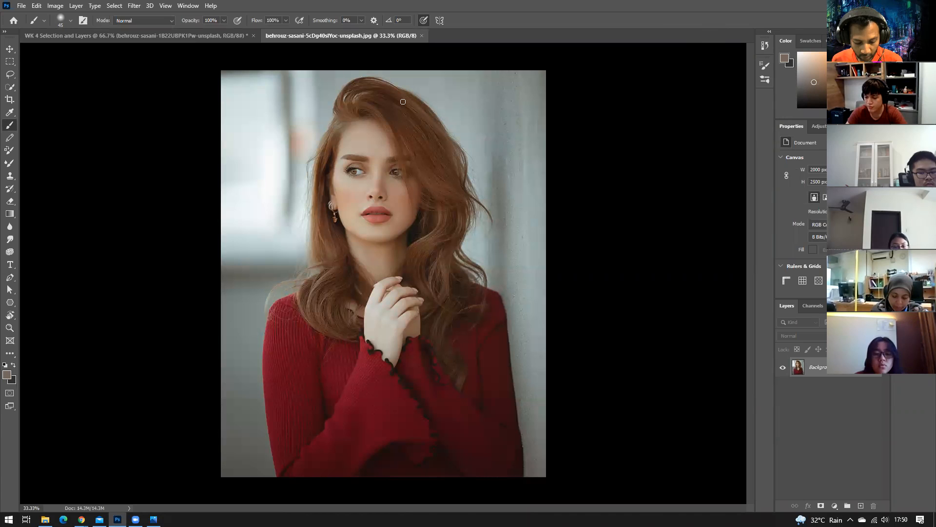
- Crop the photo to about 717 by 1199 px around the wavy hair and wall on the image's right side
key("c")
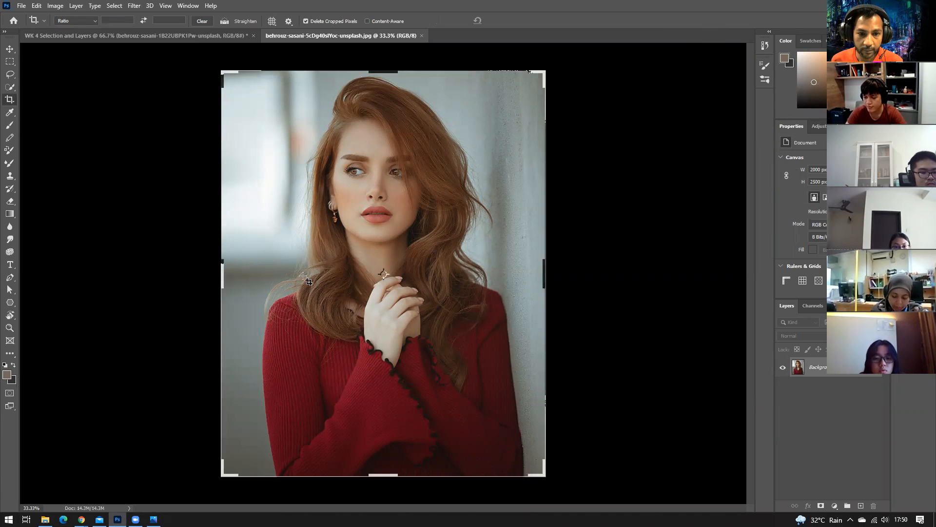
left_click_drag(222, 275, 312, 258)
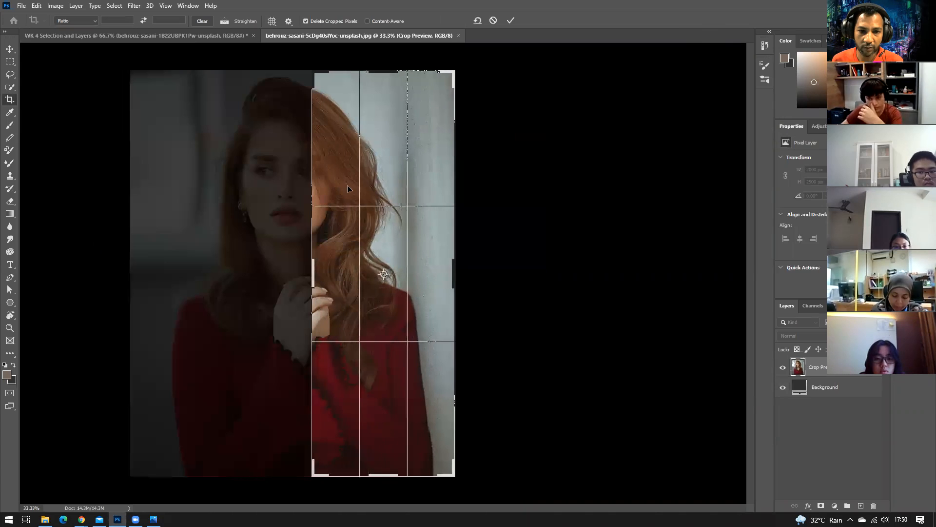
left_click_drag(382, 478, 381, 387)
left_click_drag(383, 160, 384, 175)
left_click_drag(379, 379, 380, 370)
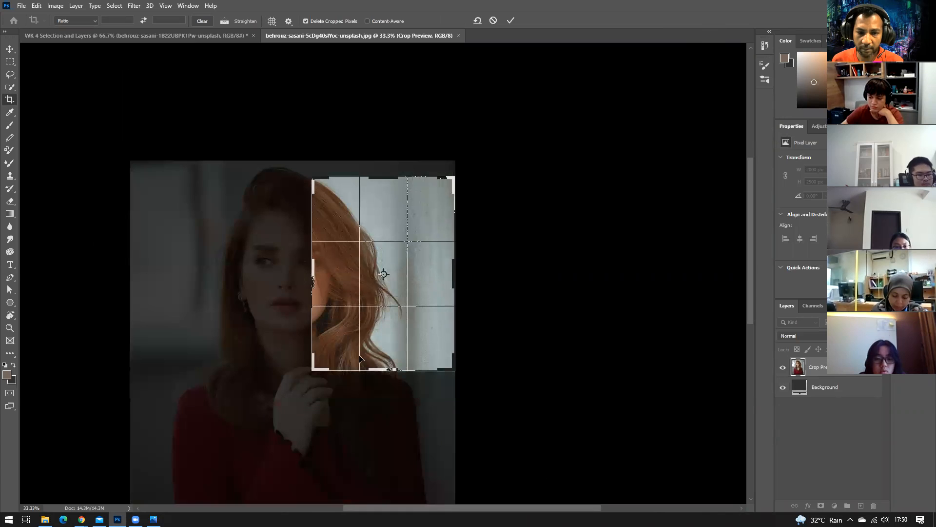
left_click_drag(454, 276, 440, 274)
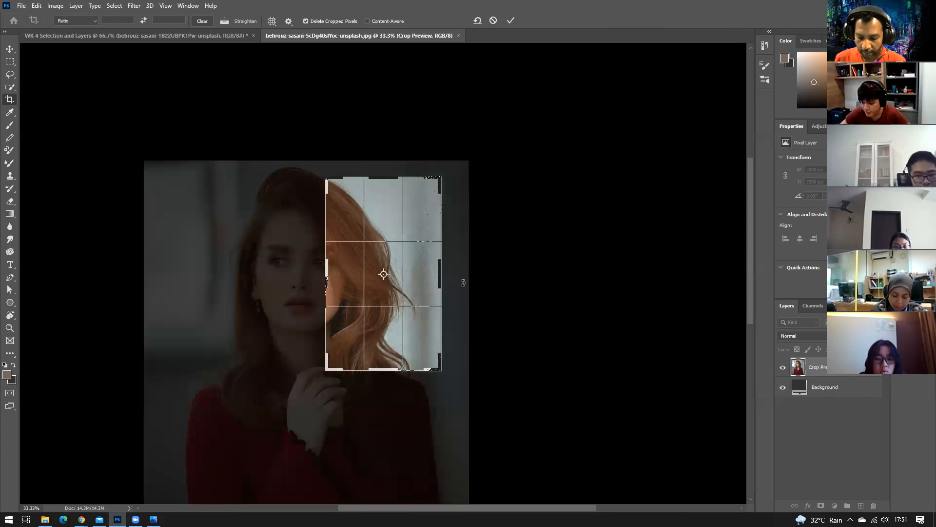
key("Return")
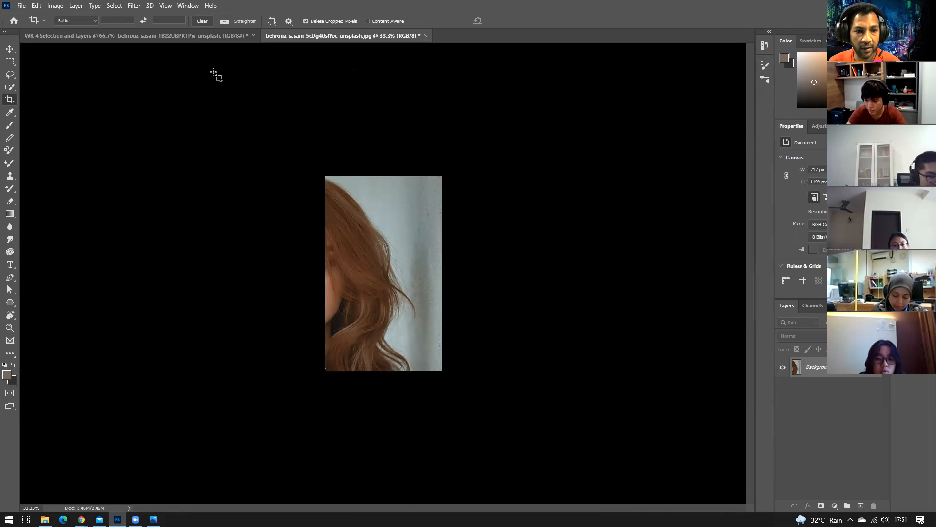
- Convert the cropped hair photo's locked Background into a regular layer and flip it horizontally
left_click(220, 35)
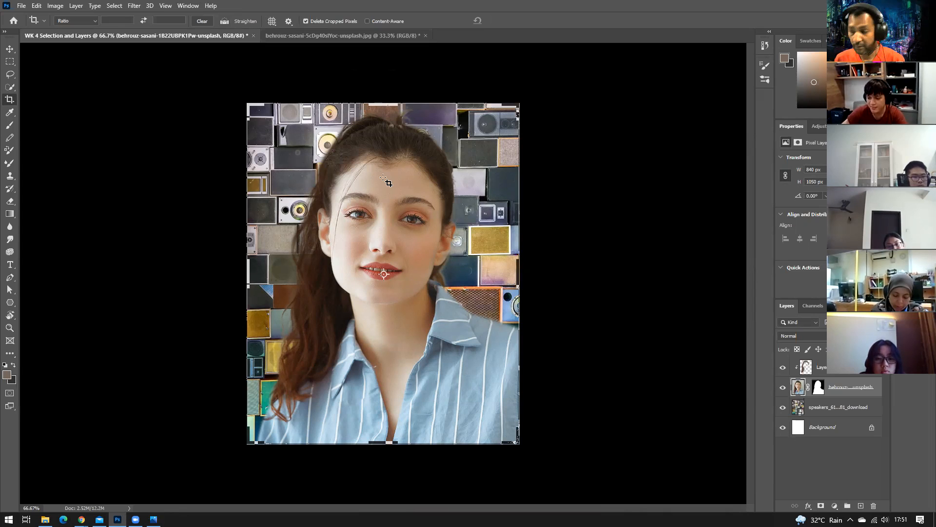
left_click(383, 38)
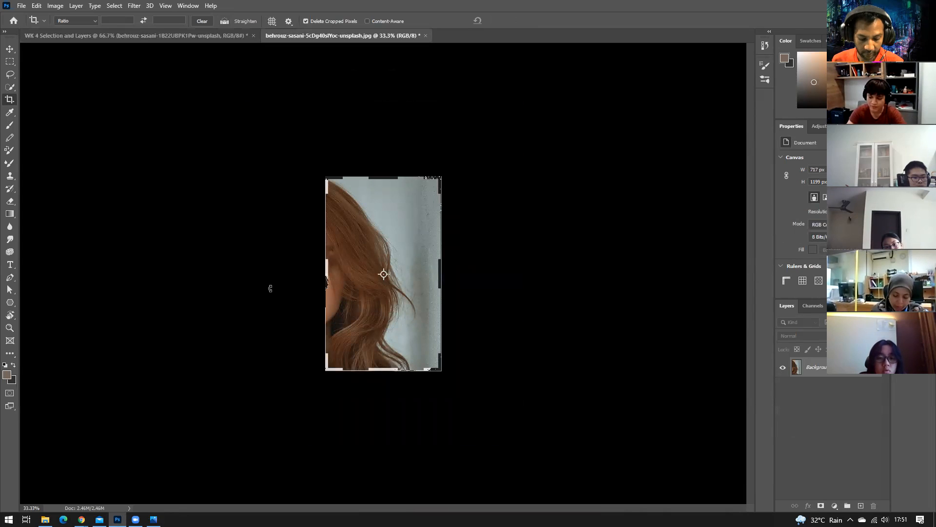
key("v")
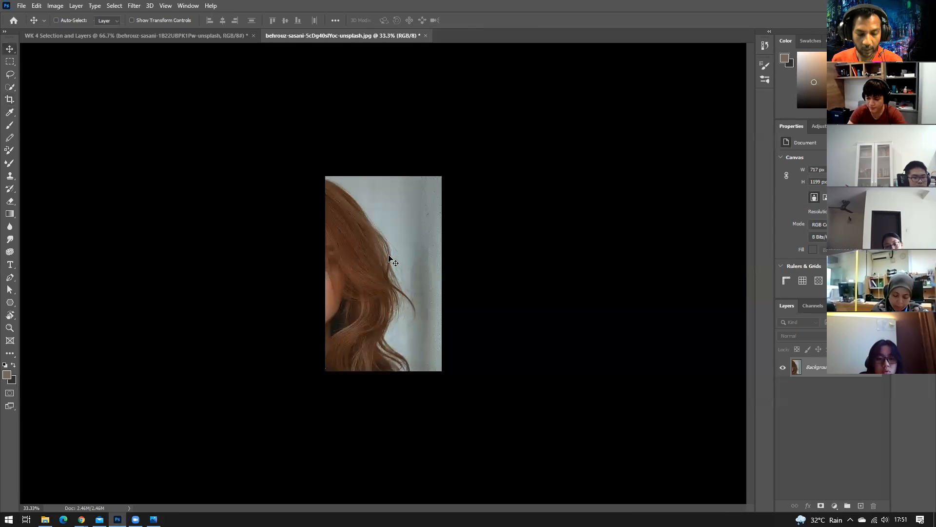
key("ctrl")
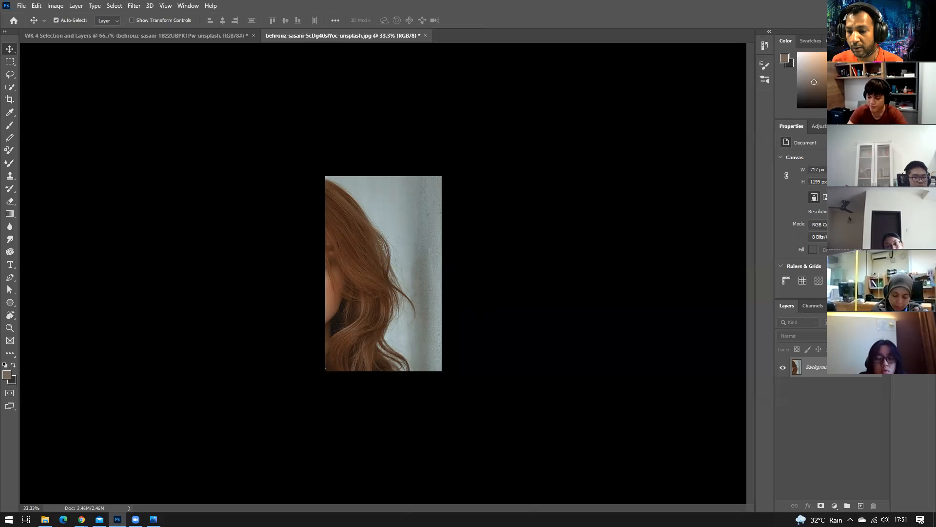
left_click(873, 368)
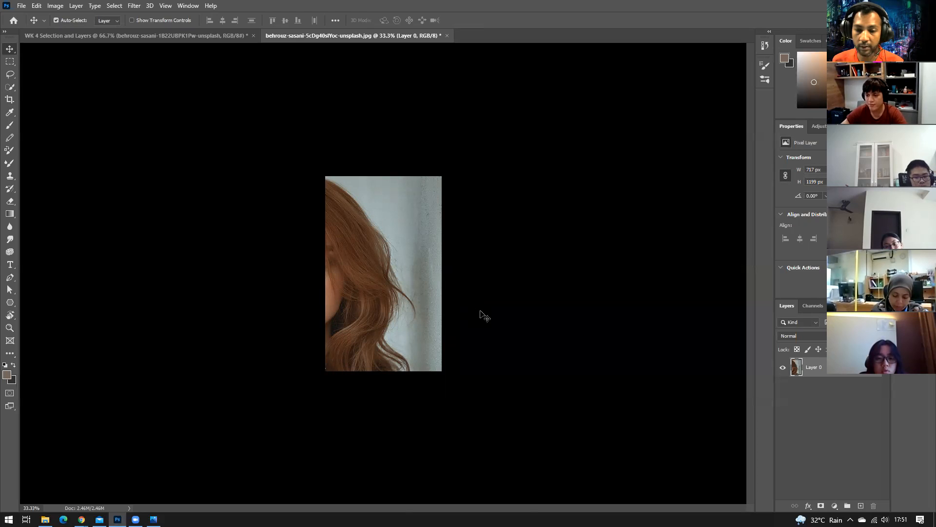
key("ctrl")
key("ctrl+t")
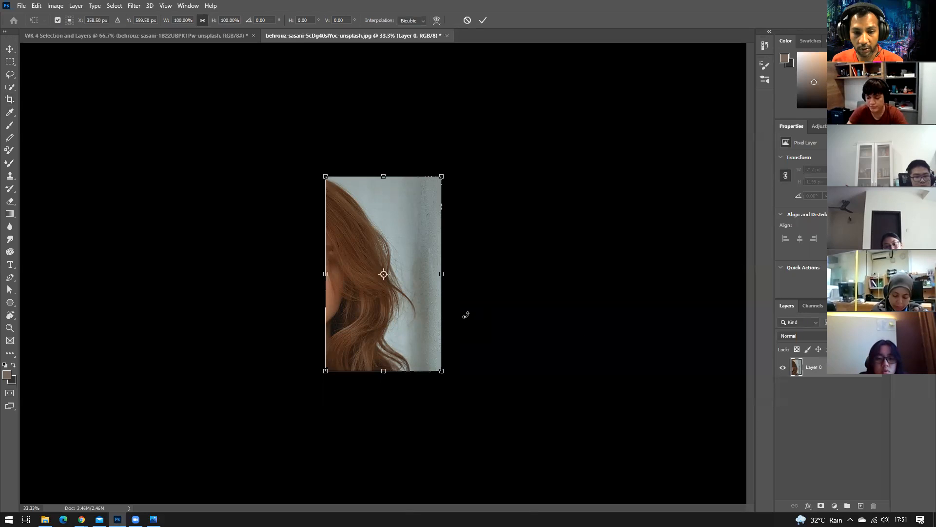
right_click(412, 296)
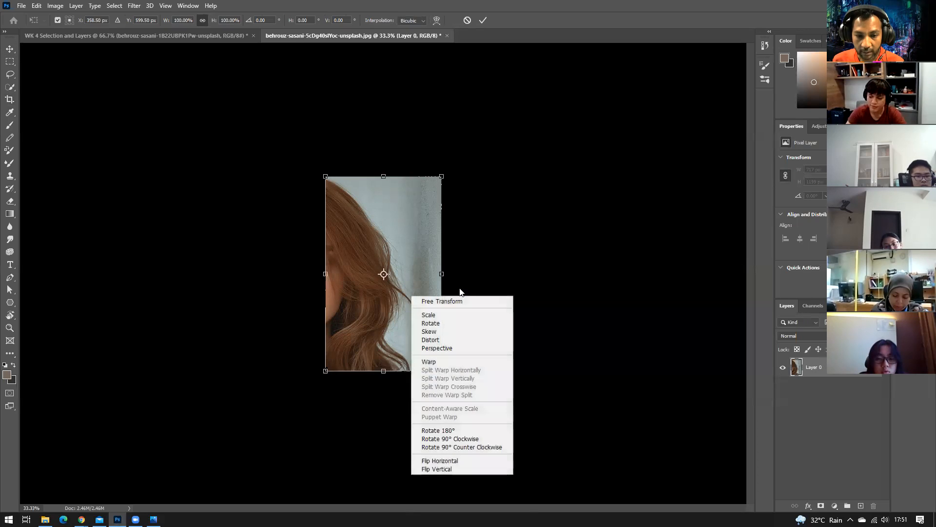
left_click(443, 463)
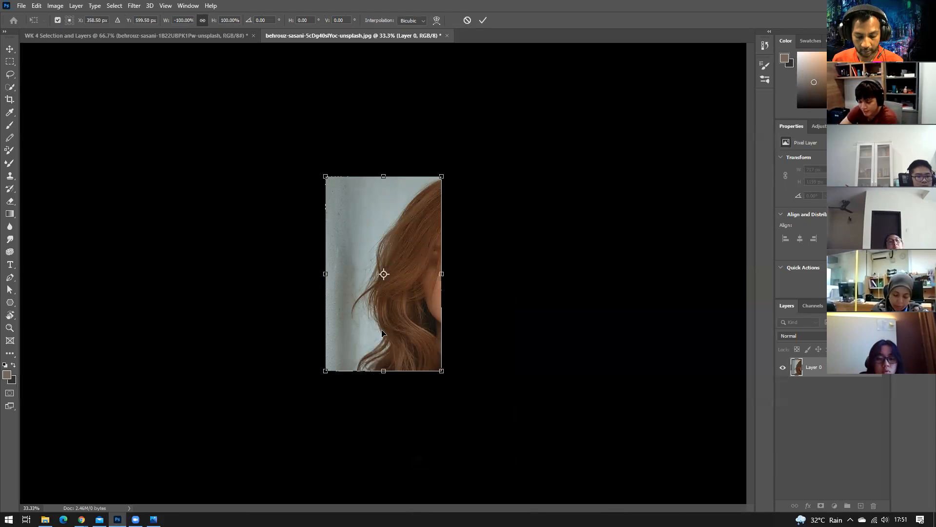
key("Return")
key("ctrl+t")
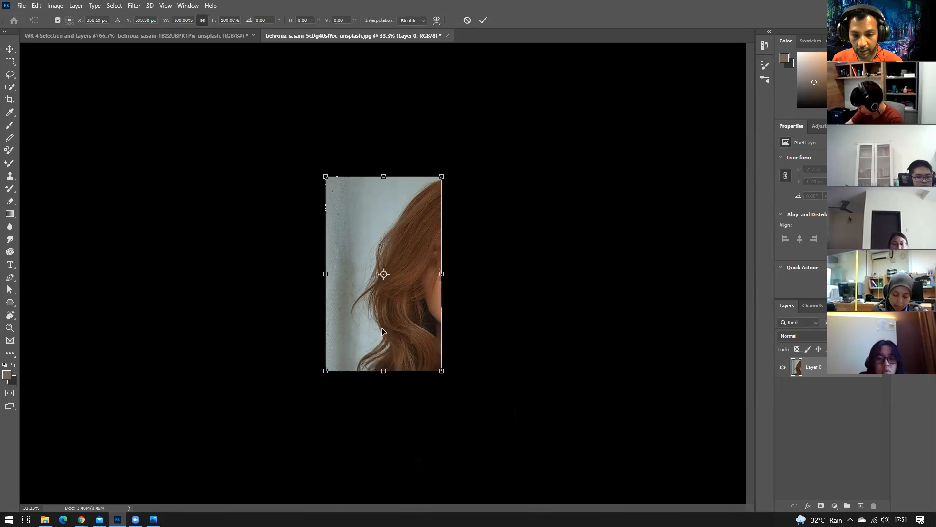
right_click(394, 324)
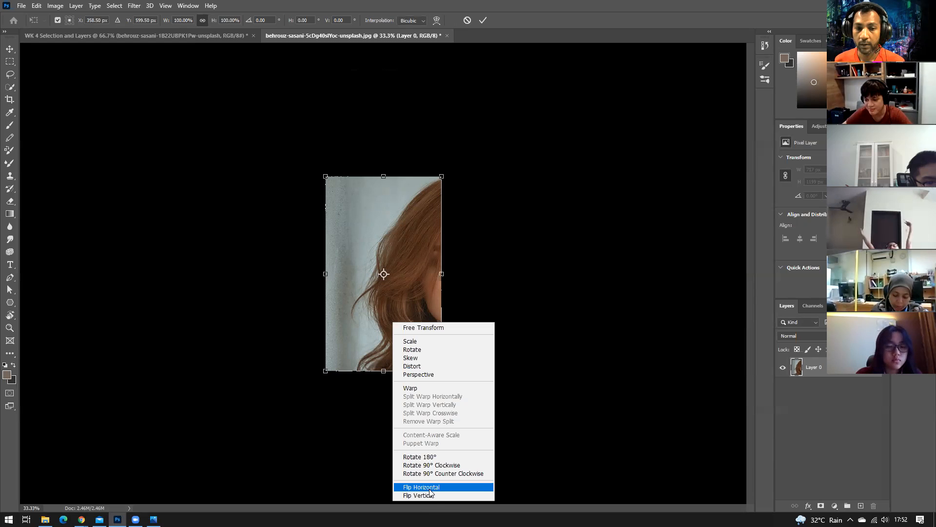
left_click(570, 191)
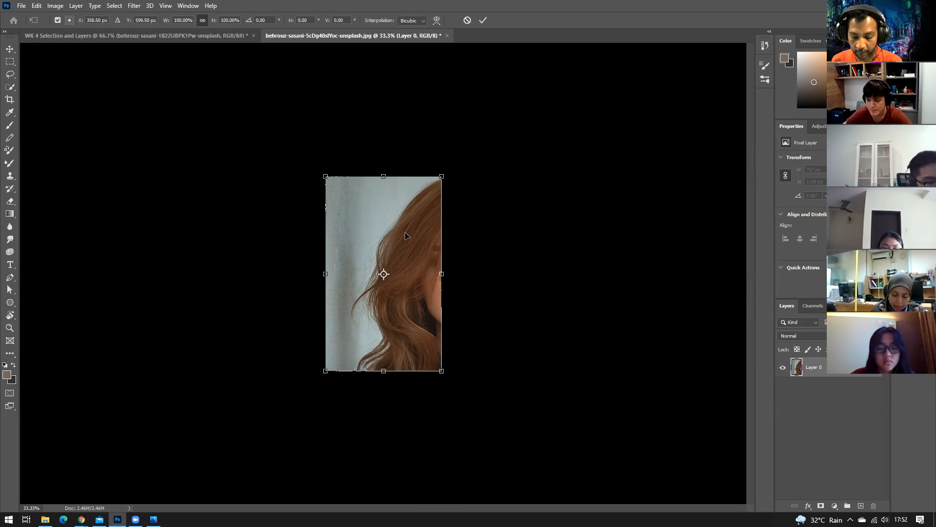
key("Return")
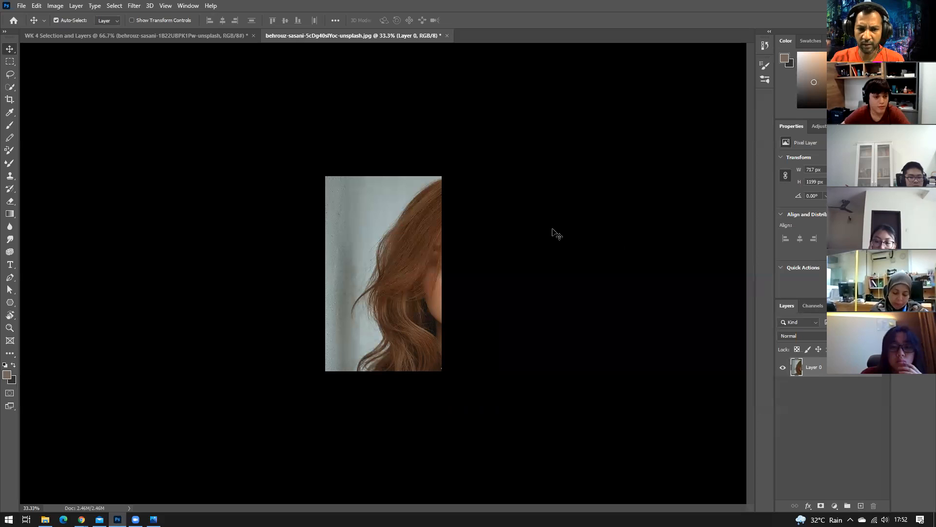
- Compare the hair photo's Red, Green and Blue channels one at a time, leaving only Blue shown
left_click(806, 311)
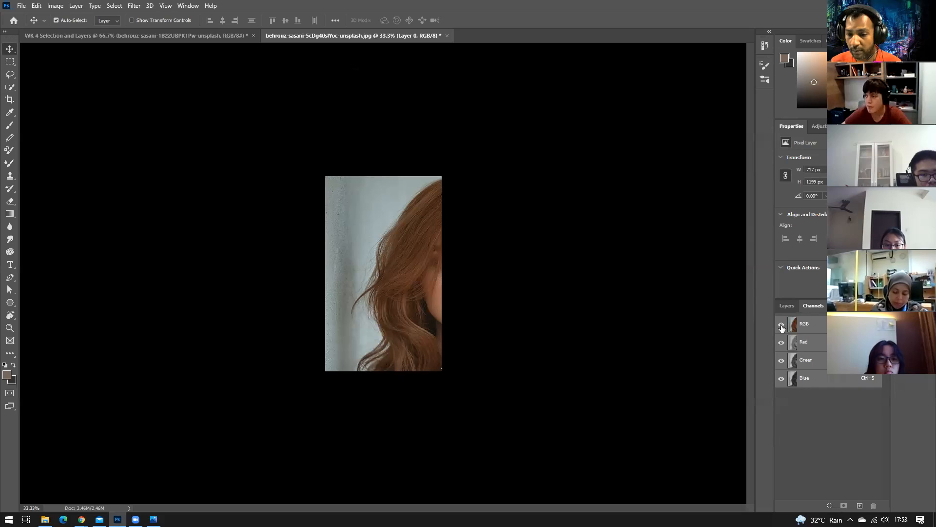
left_click(782, 379)
left_click(781, 361)
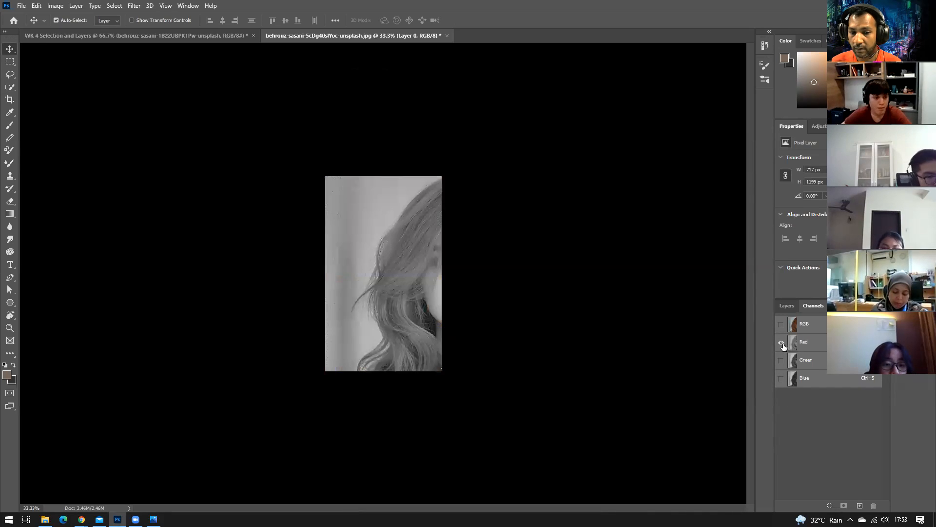
left_click(782, 361)
left_click(781, 342)
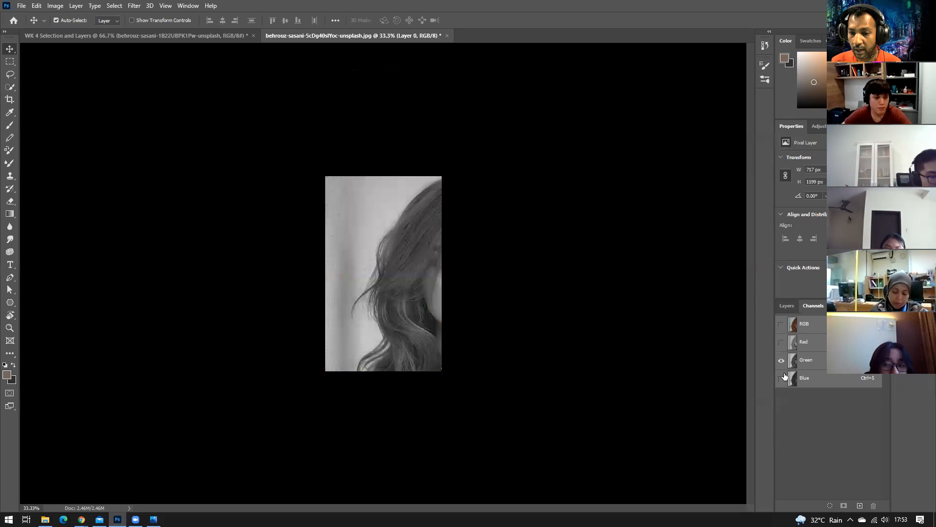
left_click(782, 343)
left_click(781, 361)
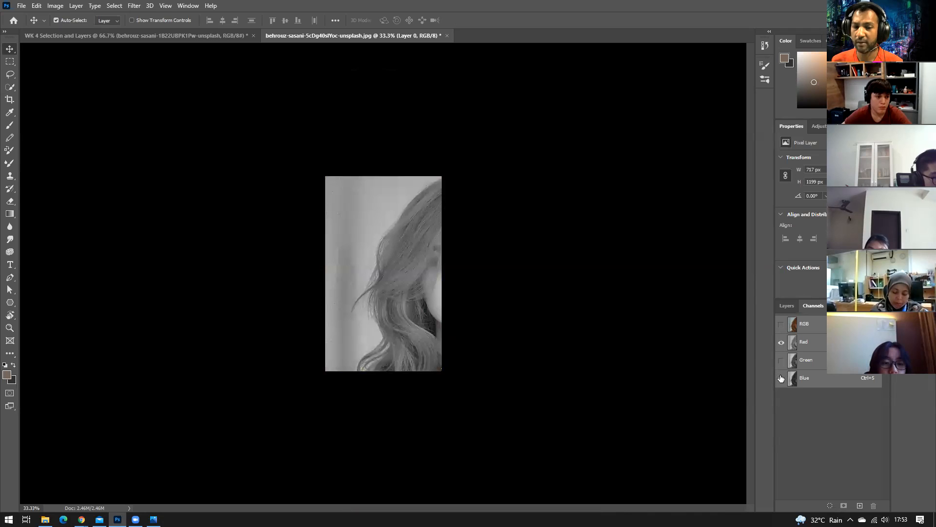
left_click(781, 377)
left_click(781, 342)
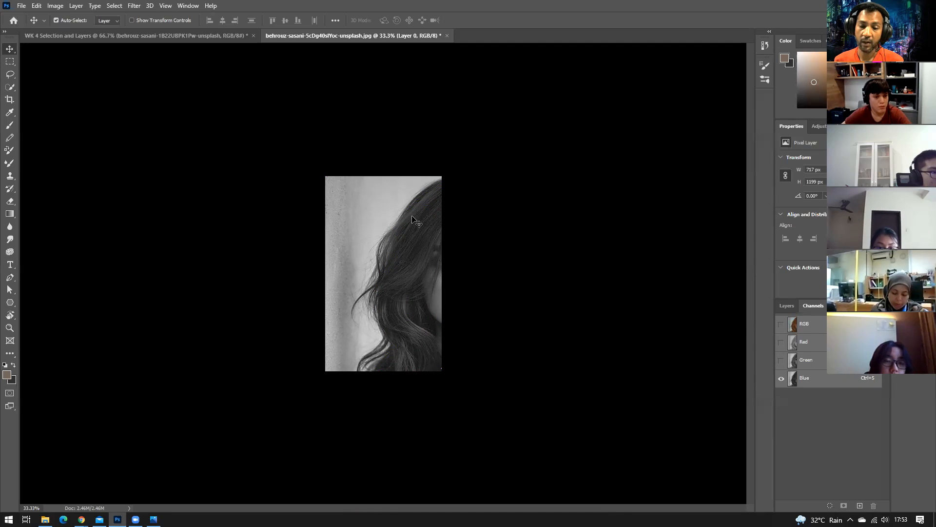
- Duplicate the Blue channel as "Trans" and show only this copy
right_click(819, 383)
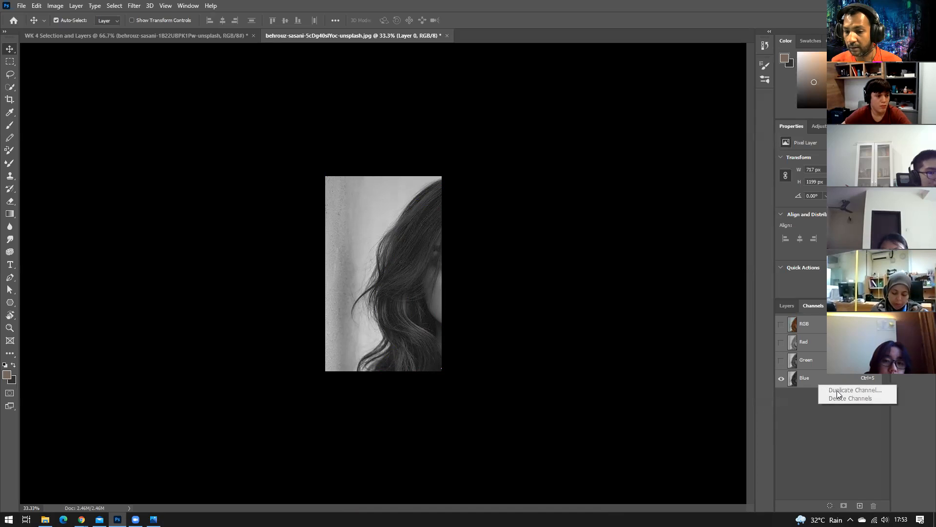
left_click(805, 400)
left_click(819, 381)
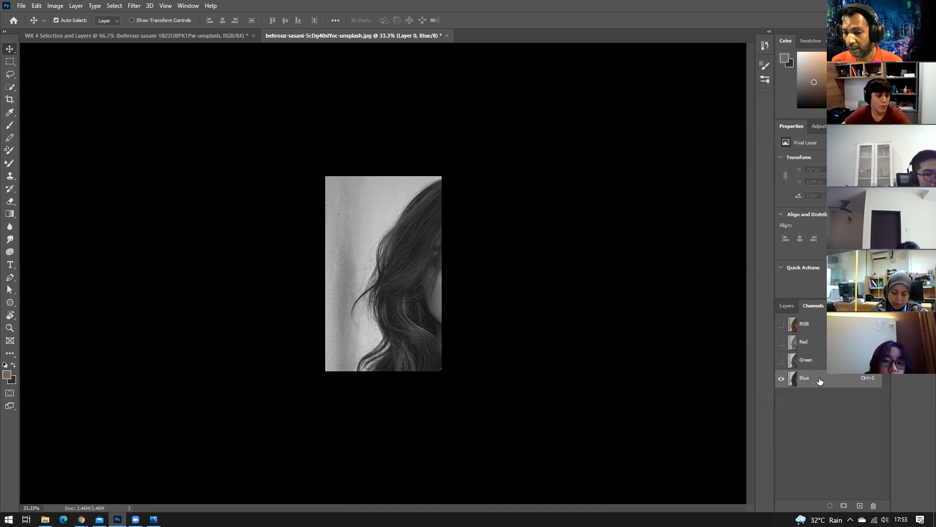
right_click(822, 383)
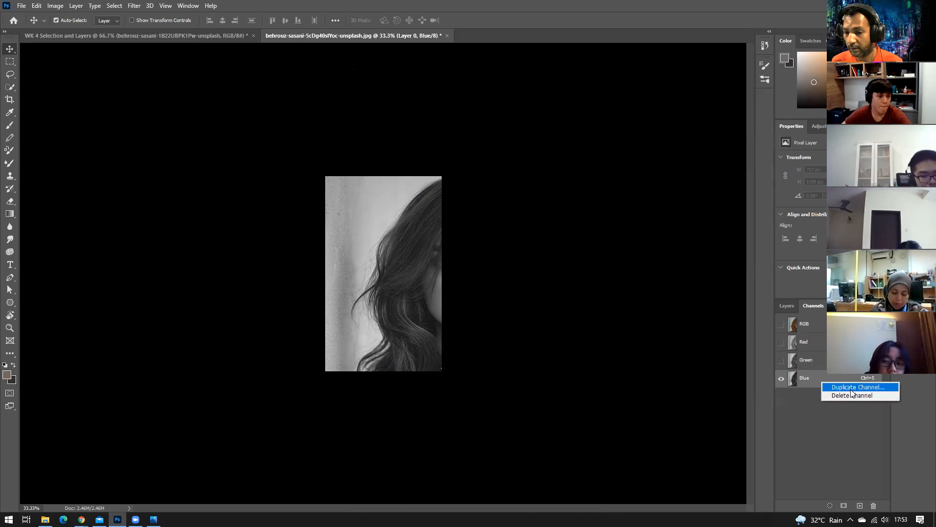
left_click(851, 388)
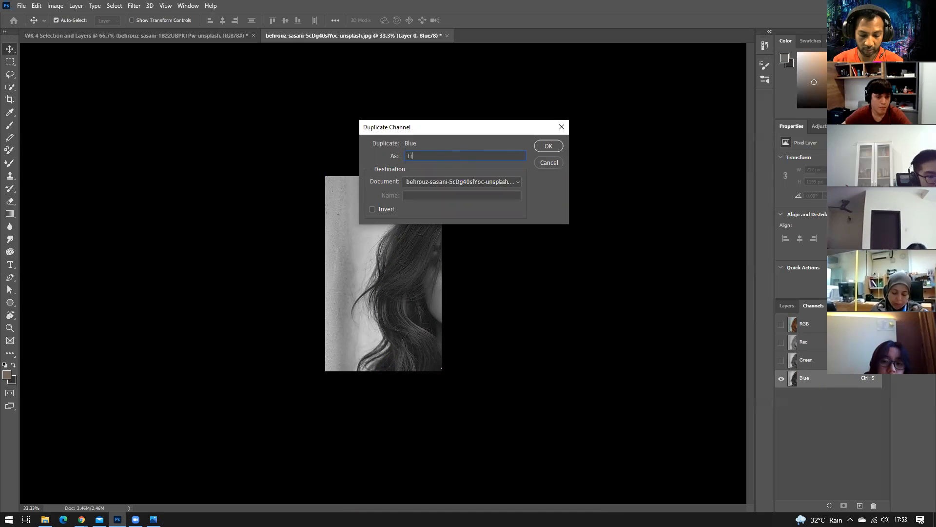
type("spe")
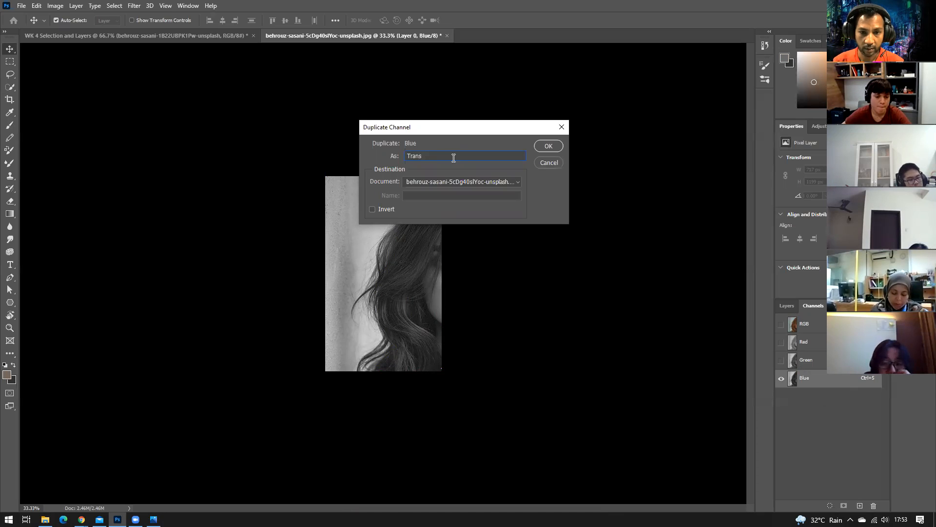
key("Return")
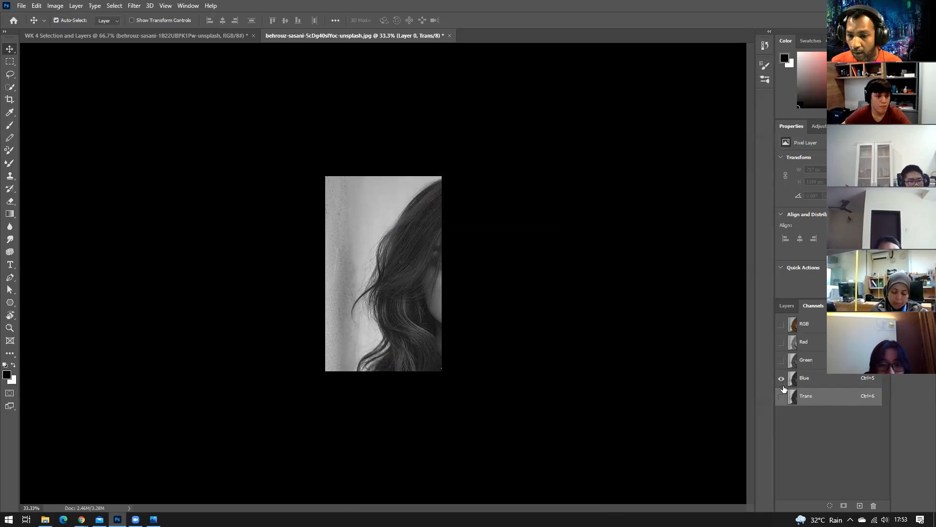
left_click(780, 398)
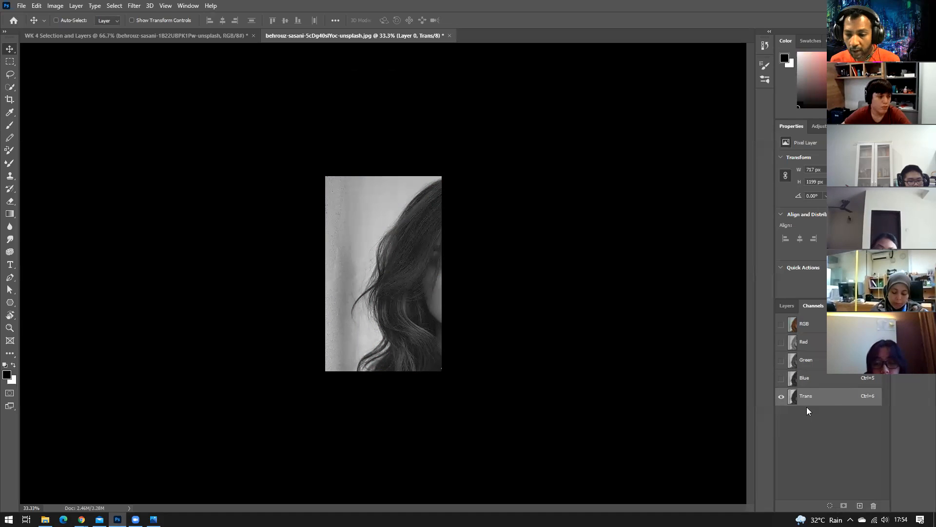
- Adjust the Trans channel's Levels to input values 39, 2.63 and 192 and output values 124 and 255
key("ctrl+l")
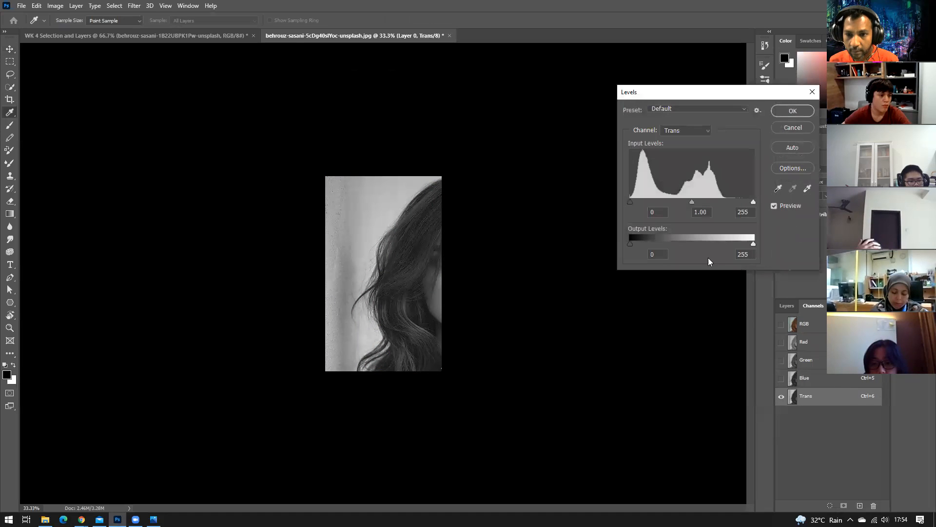
mouse_move(691, 203)
left_mouse_down()
mouse_move(662, 200)
mouse_move(731, 203)
mouse_move(706, 203)
left_mouse_up()
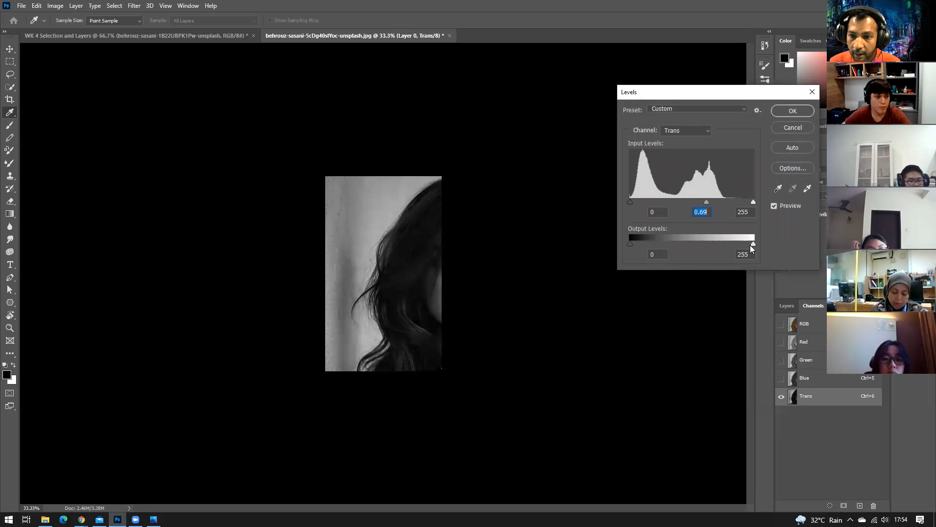
left_click_drag(631, 244, 689, 244)
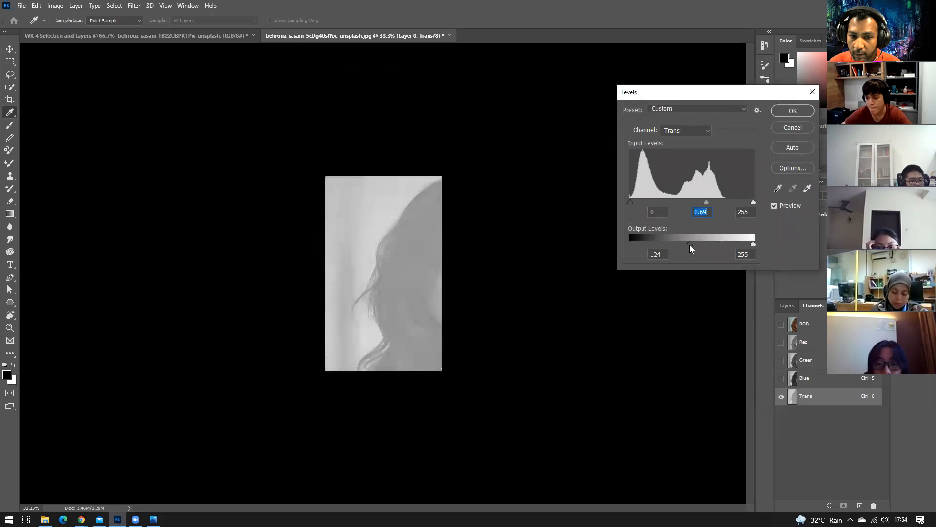
left_click_drag(707, 203, 743, 206)
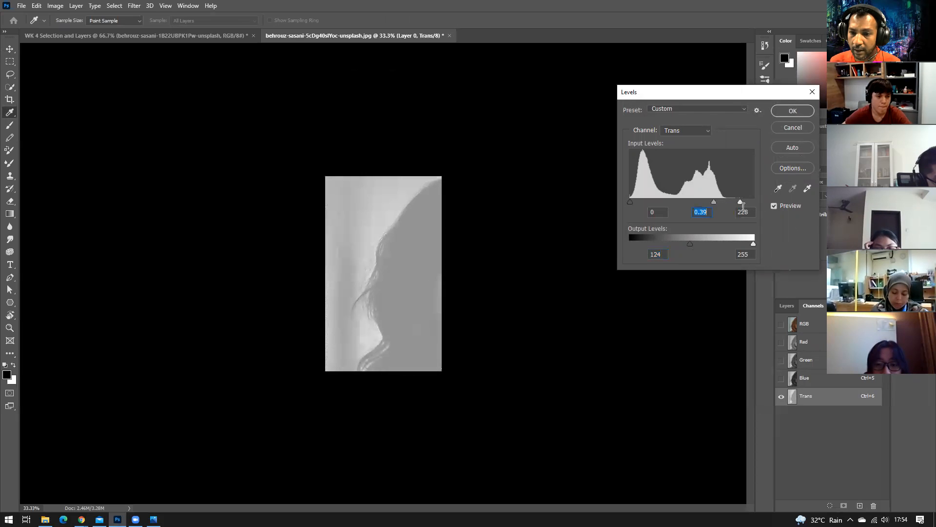
mouse_move(753, 244)
left_mouse_down()
mouse_move(713, 241)
mouse_move(761, 243)
left_mouse_up()
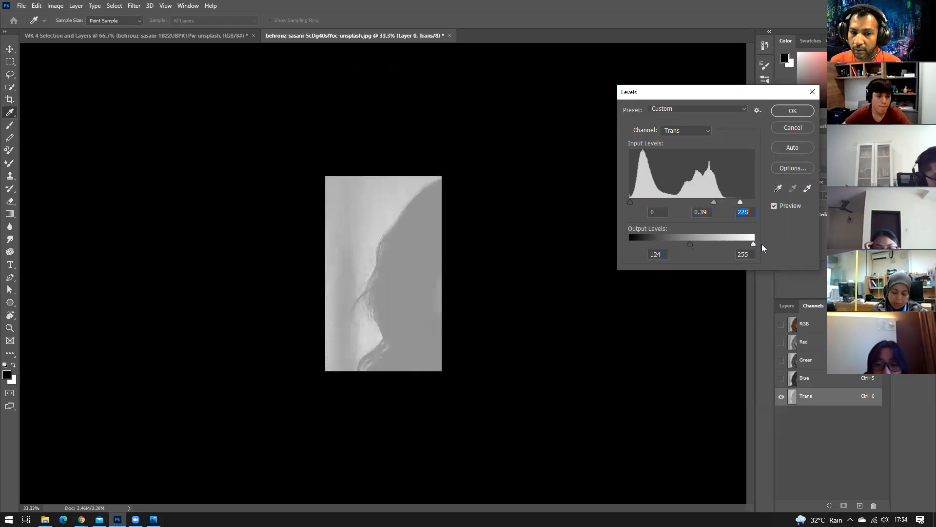
left_click_drag(693, 245, 711, 241)
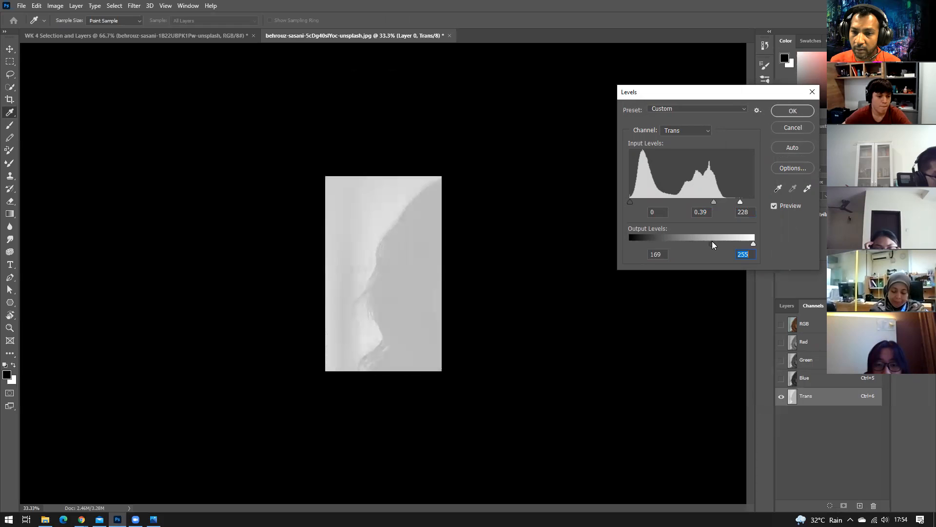
left_click_drag(711, 198, 649, 203)
left_click_drag(737, 203, 723, 202)
mouse_move(755, 244)
left_mouse_down()
mouse_move(732, 242)
mouse_move(766, 242)
left_mouse_up()
left_click_drag(702, 244, 689, 240)
left_click_drag(675, 202, 661, 199)
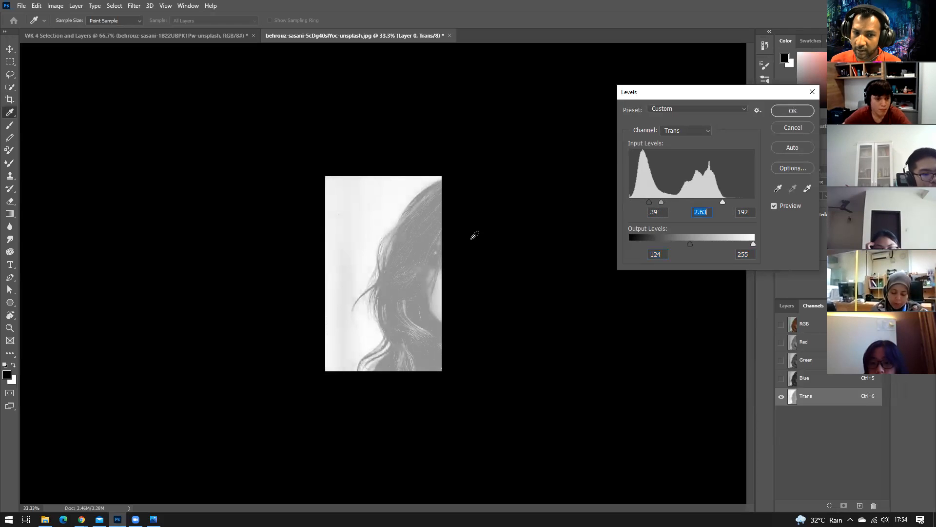
left_click(793, 111)
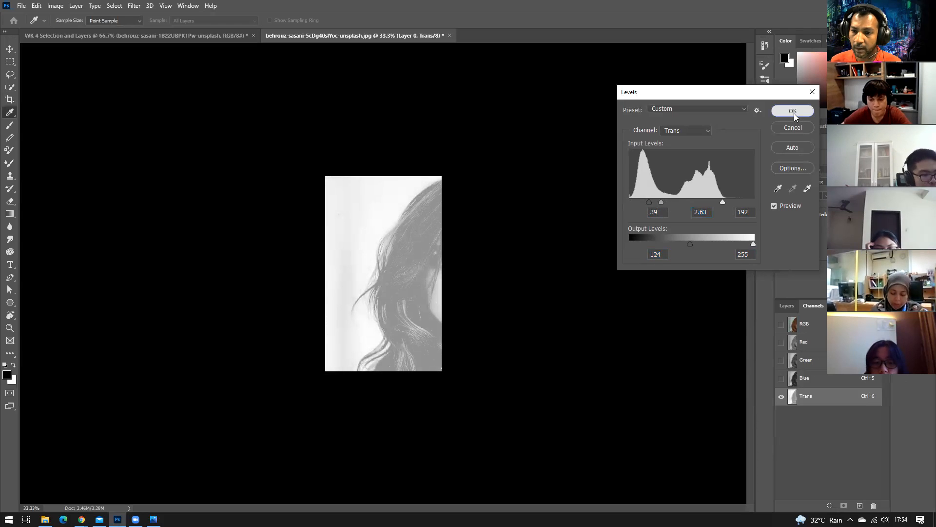
- Invert the Trans channel and adjust its Levels to a midtone of 1.8 with output values 41 and 252
key("v")
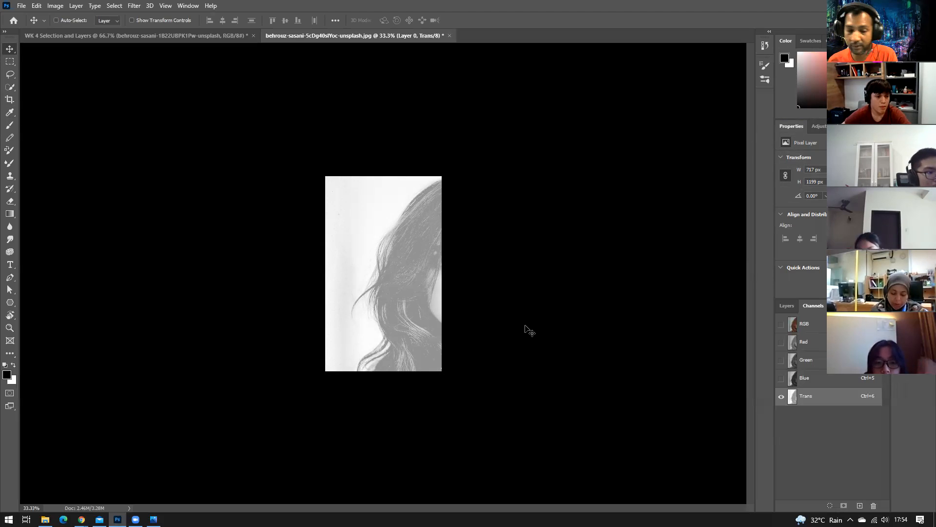
key("ctrl+i")
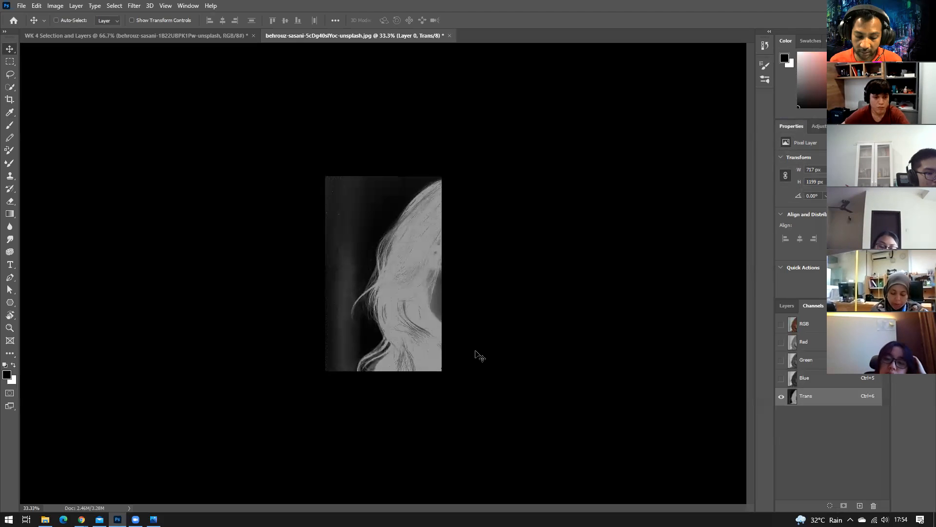
key("ctrl+l")
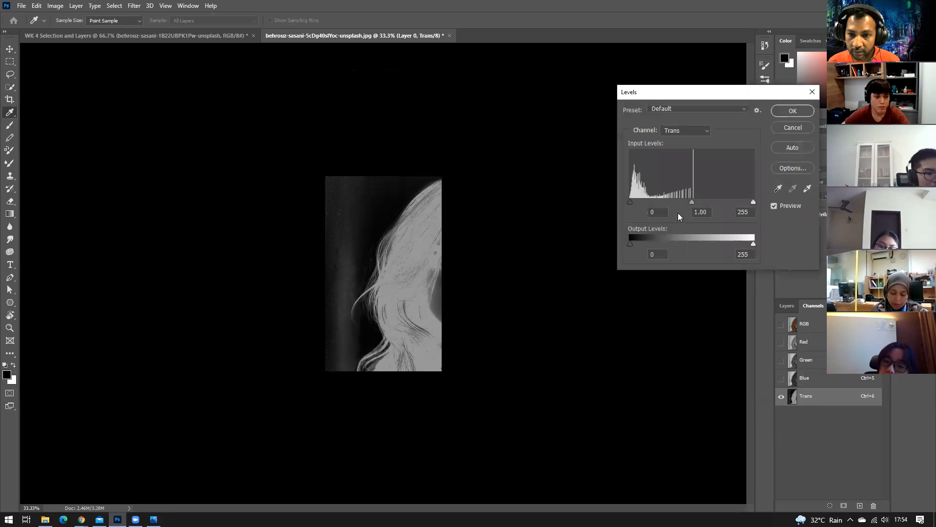
left_click_drag(692, 202, 666, 203)
mouse_move(754, 244)
left_mouse_down()
mouse_move(698, 244)
mouse_move(752, 244)
left_mouse_up()
left_click_drag(630, 245, 650, 244)
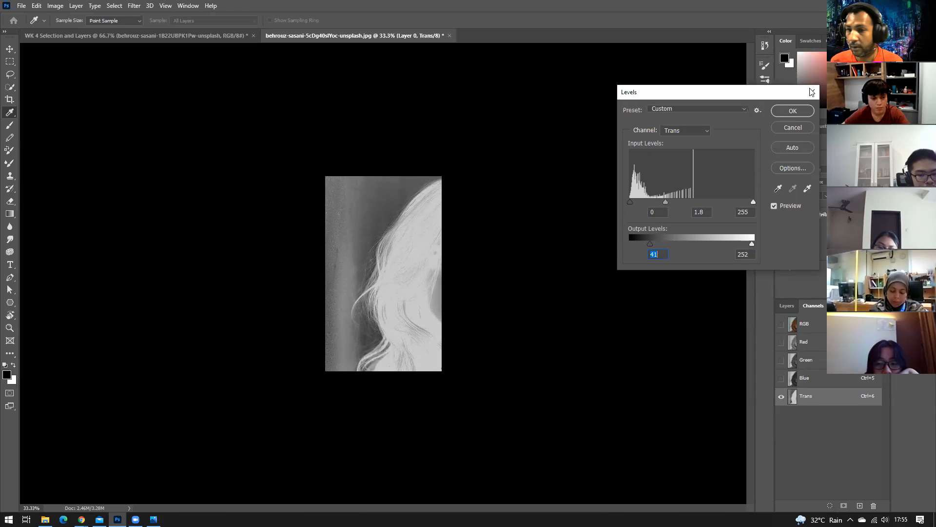
left_click(792, 111)
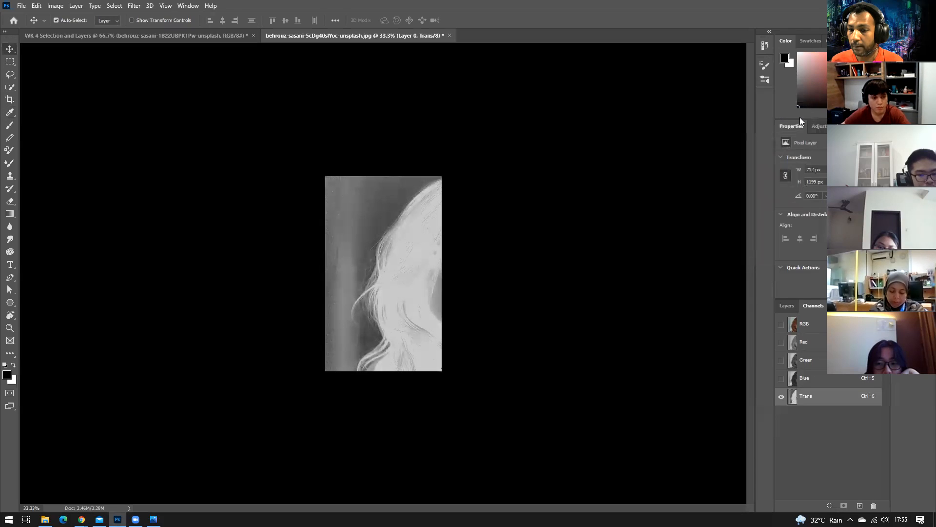
- Load the Trans channel as a selection and show the RGB composite channel again
left_click(794, 396, "ctrl")
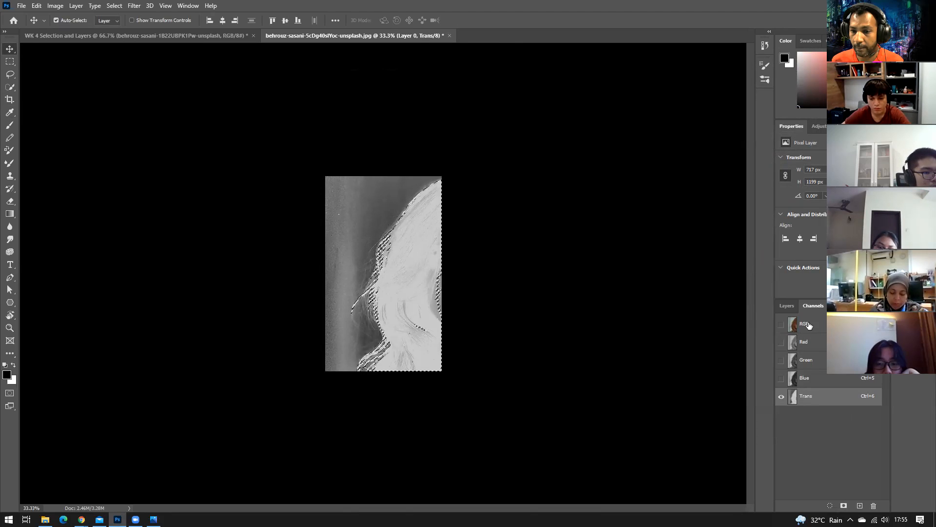
left_click(787, 306)
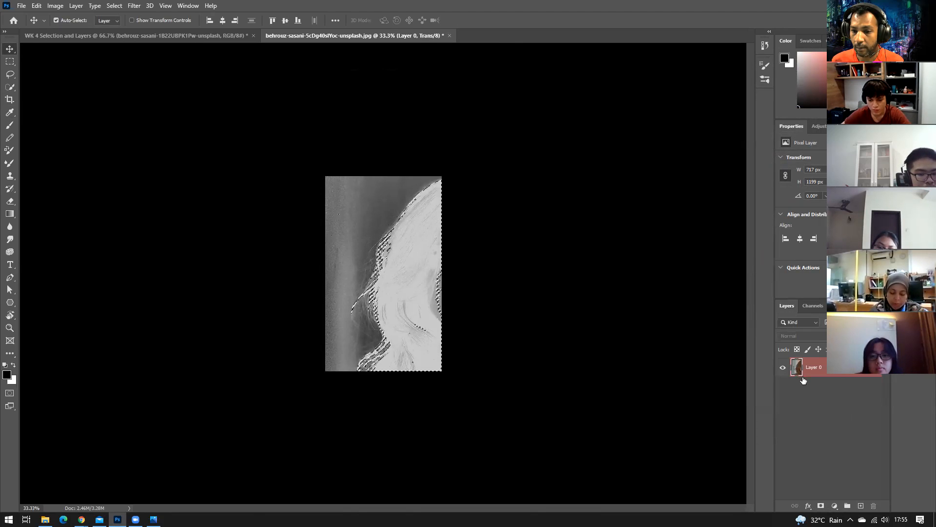
left_click(813, 306)
left_click(781, 324)
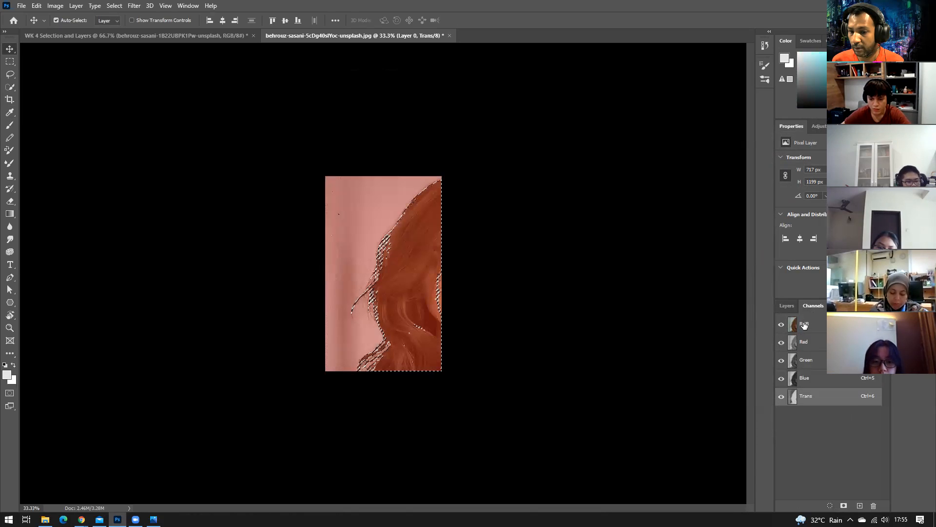
left_click(788, 307)
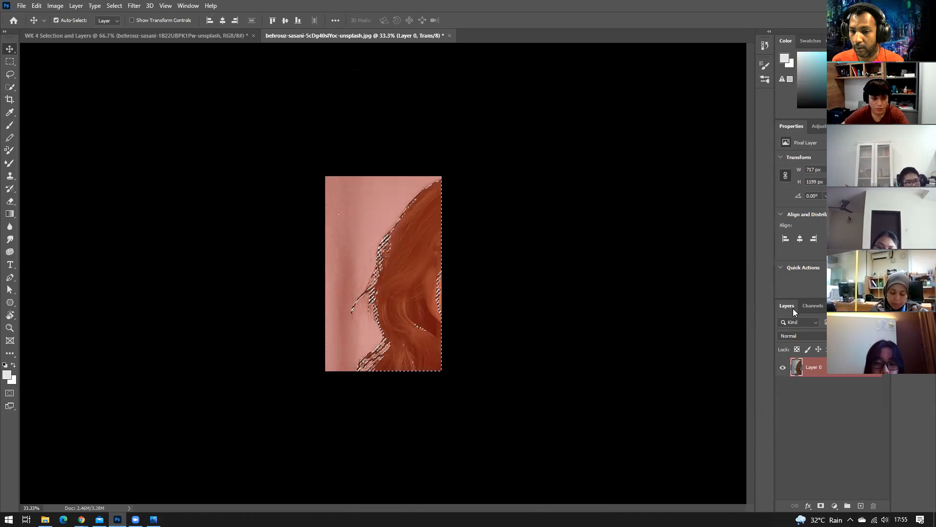
- Add a white (ffffff) Solid Color fill layer masked by the hair selection and hide Layer 0
left_click(834, 506)
left_click(801, 485)
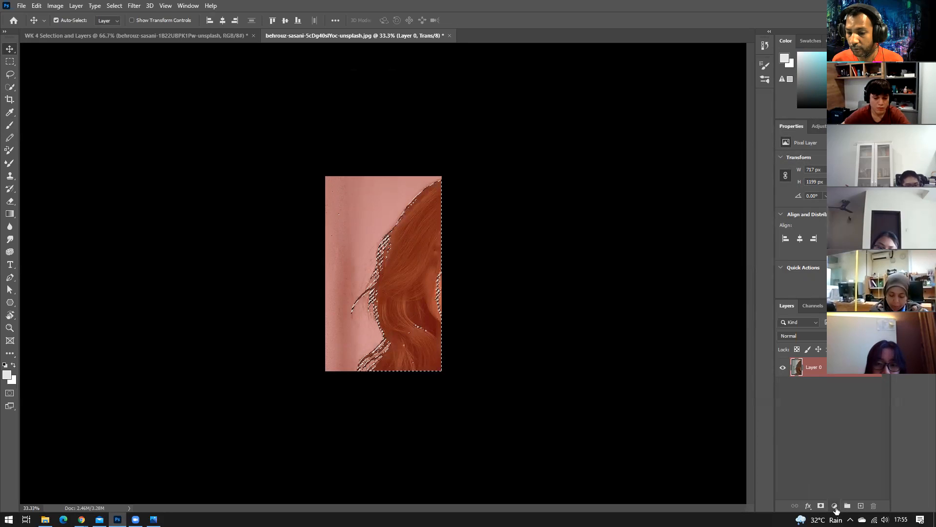
left_click(834, 506)
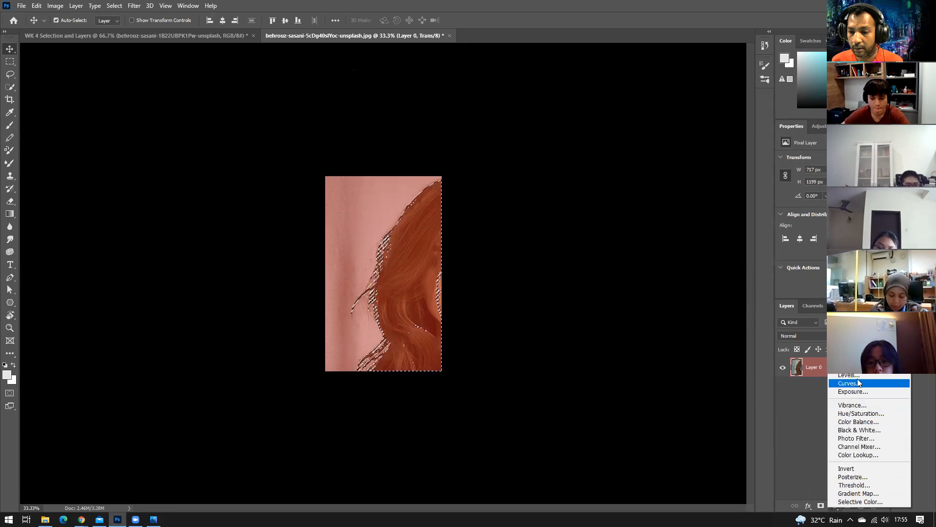
left_click(858, 336)
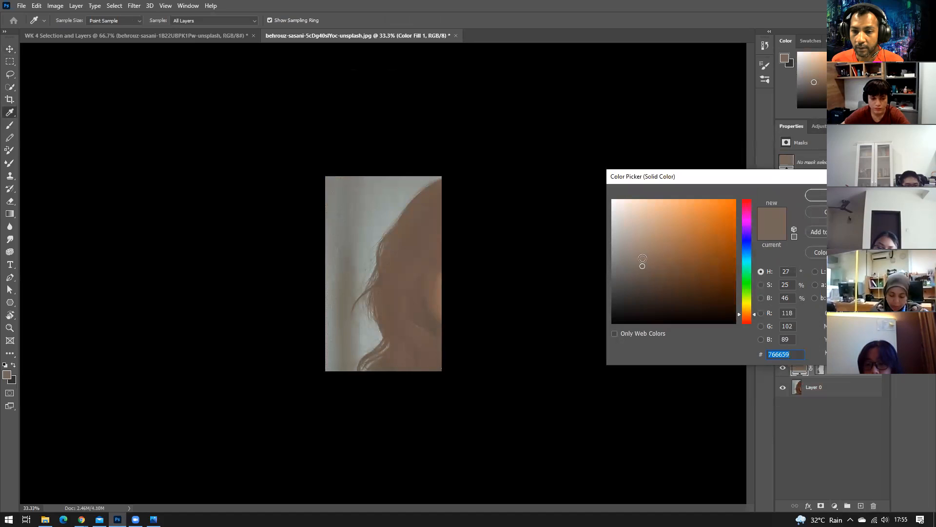
mouse_move(628, 227)
left_mouse_down()
mouse_move(617, 203)
mouse_move(675, 266)
mouse_move(751, 323)
mouse_move(647, 258)
mouse_move(617, 201)
left_mouse_up()
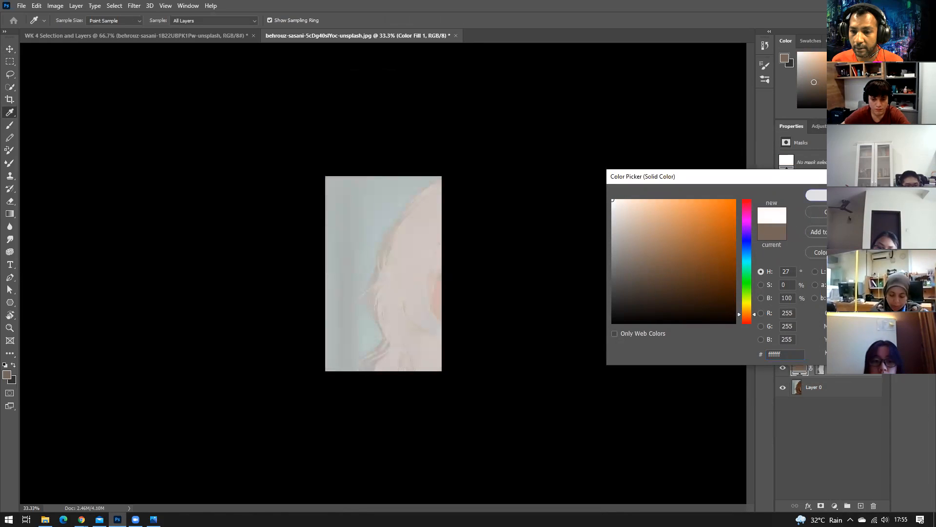
left_click(817, 195)
left_click(782, 388)
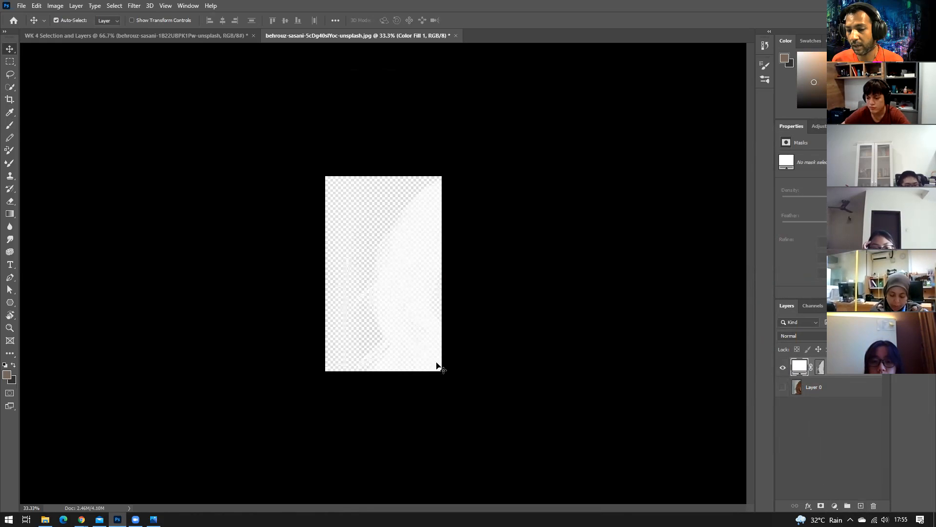
- Add a new layer below the white fill layer and fill it with the black foreground color at 100% opacity
left_click(860, 505)
left_click_drag(837, 370, 832, 397)
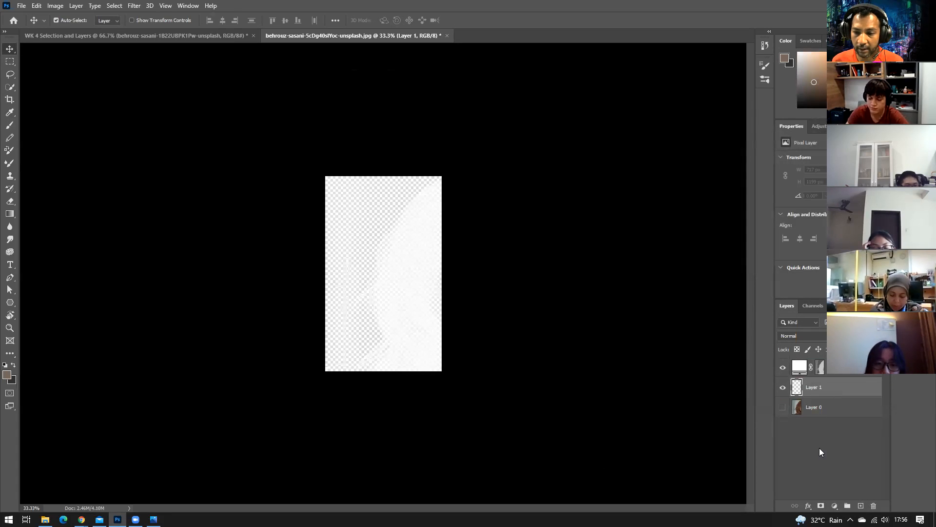
key("d")
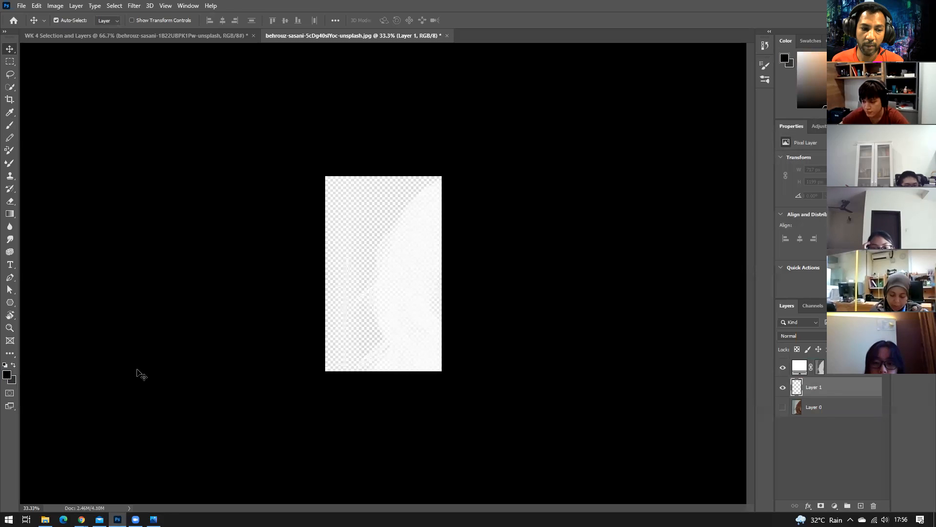
left_click(5, 366)
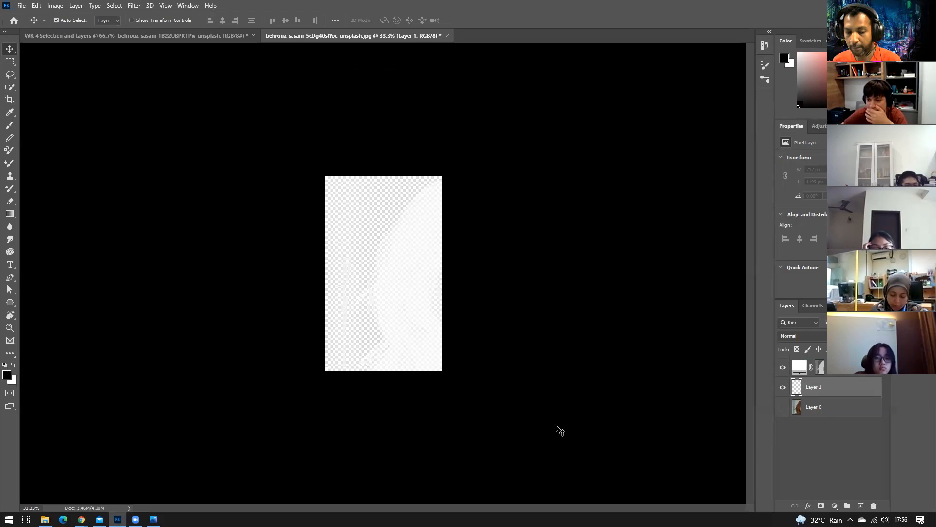
key("i")
key("shift+BackSpace")
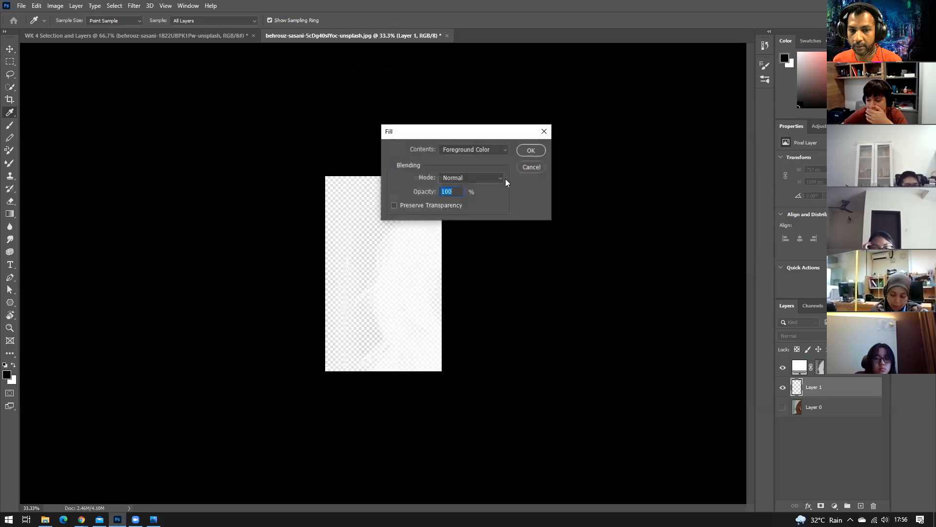
left_click(522, 150)
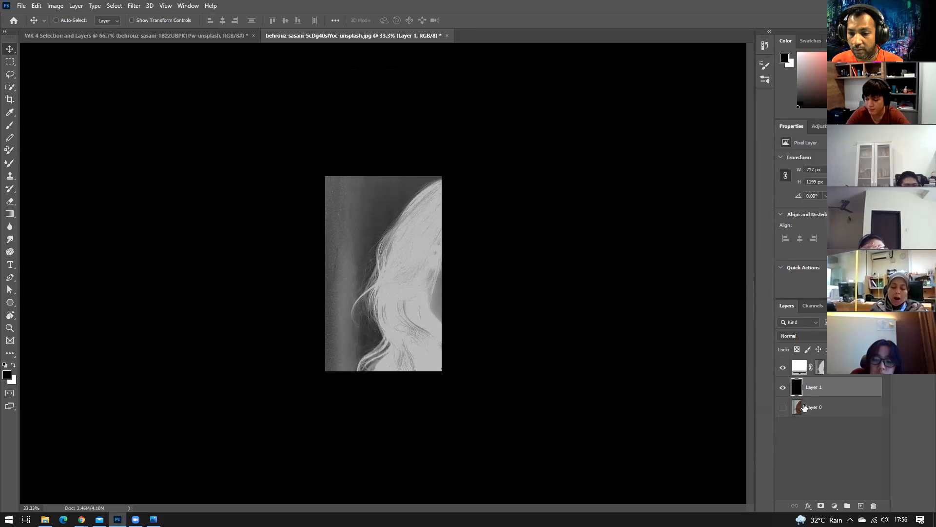
- Define a brush preset named "hair" from the fill layer mask's selection and return to the WK 4 Selection and Layers document
left_click(822, 368, "ctrl")
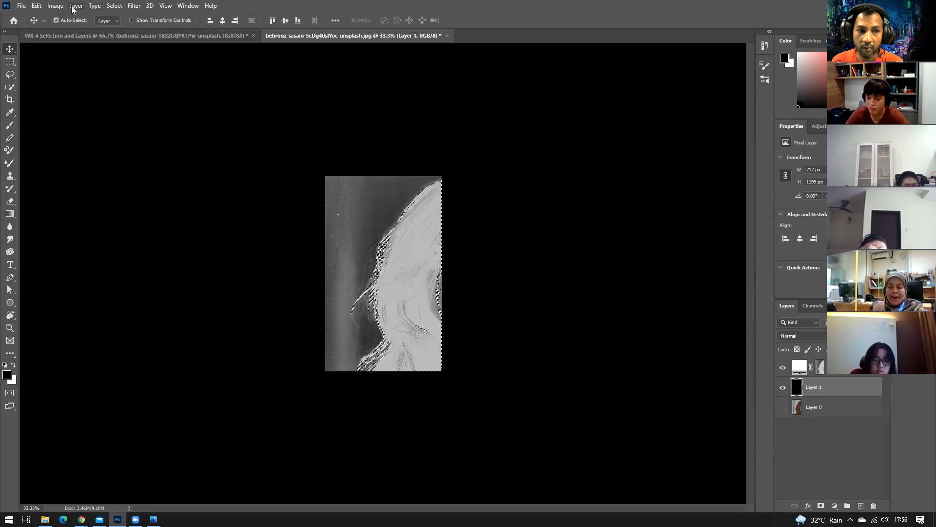
left_click(57, 6)
mouse_move(34, 5)
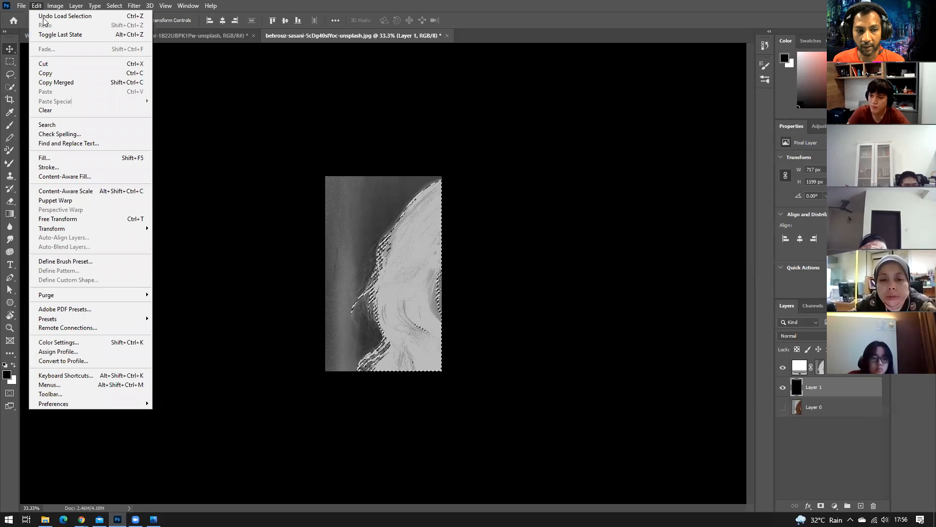
left_click(85, 268)
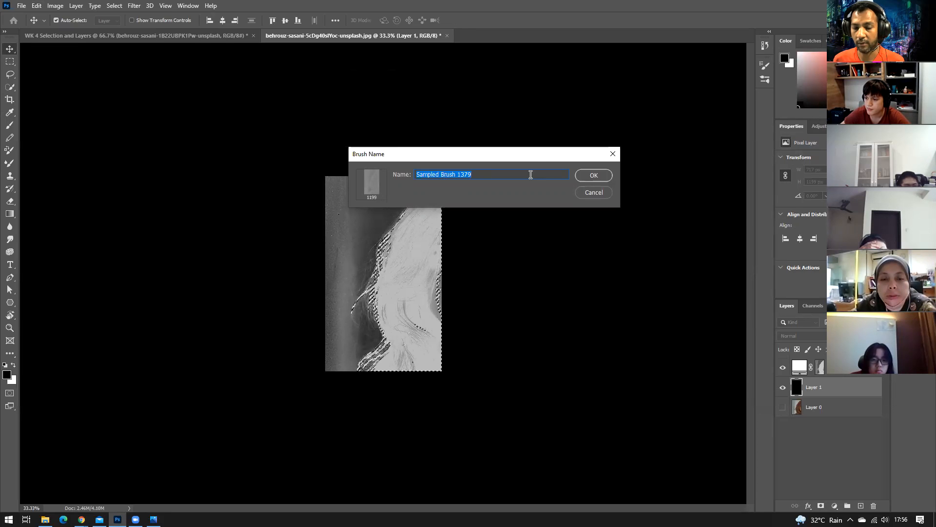
type("hair")
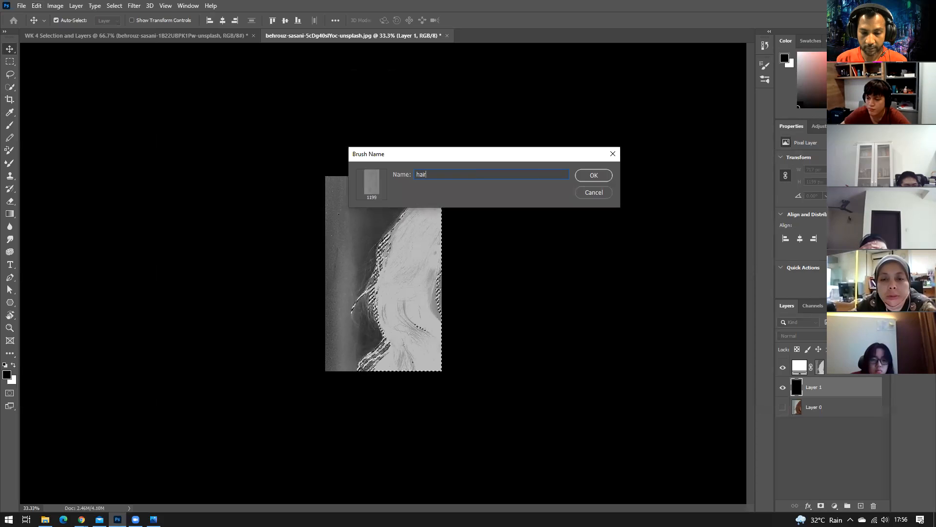
key("Return")
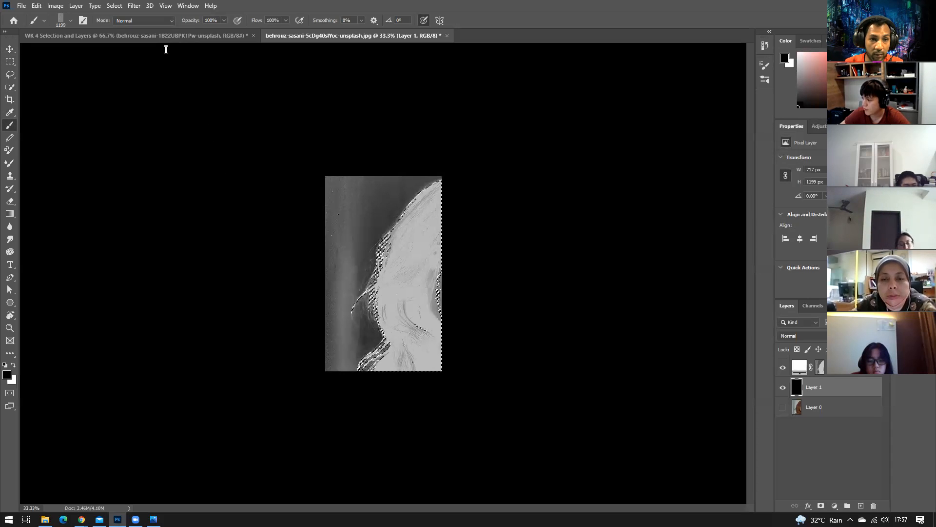
left_click(121, 36)
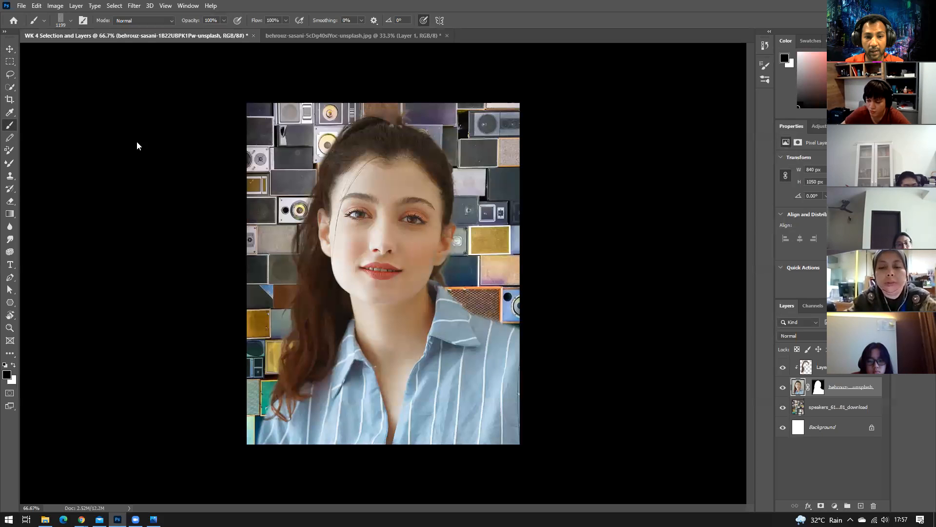
- Try the black hair brush directly on the woman's portrait layer and undo the strokes
mouse_move(304, 209)
left_mouse_down()
mouse_move(298, 269)
mouse_move(341, 211)
mouse_move(304, 253)
left_mouse_up()
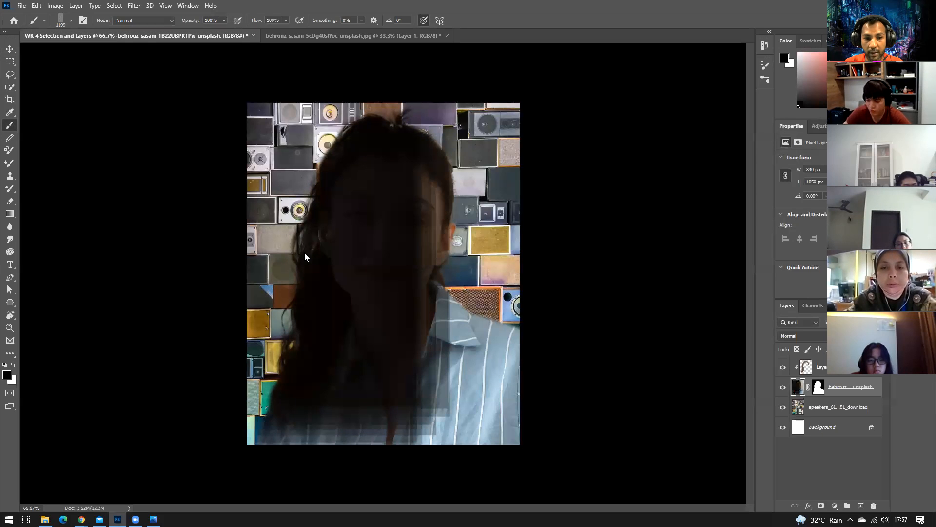
key("ctrl+z")
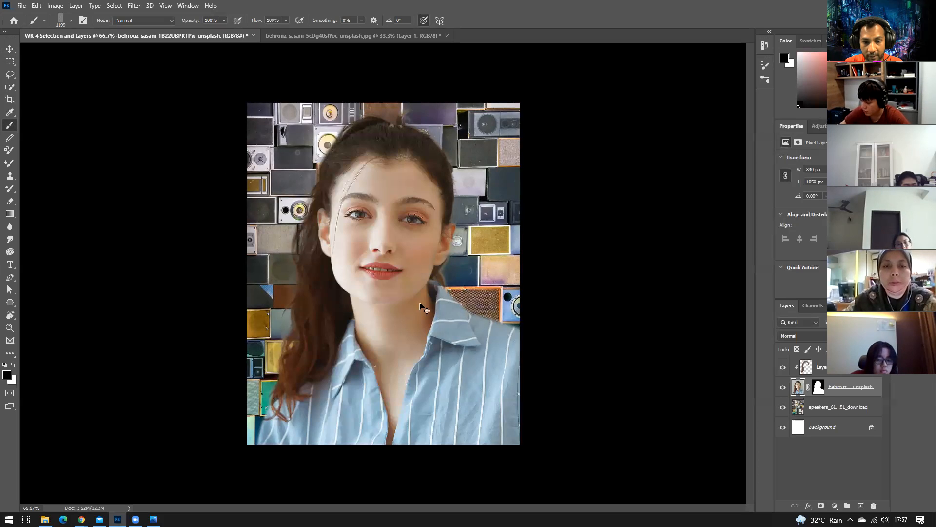
left_click_drag(402, 294, 402, 295)
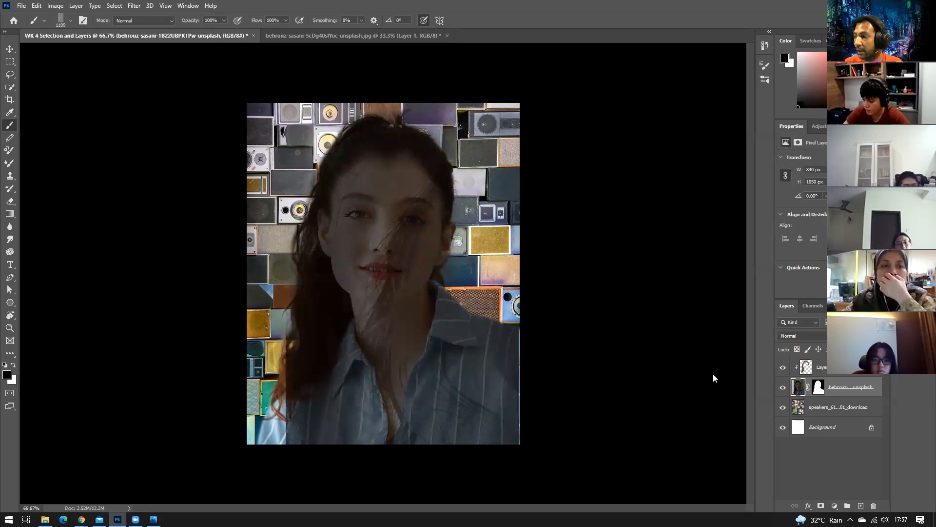
key("ctrl+z")
key("ctrl+z")
key("ctrl+z")
key("ctrl+z")
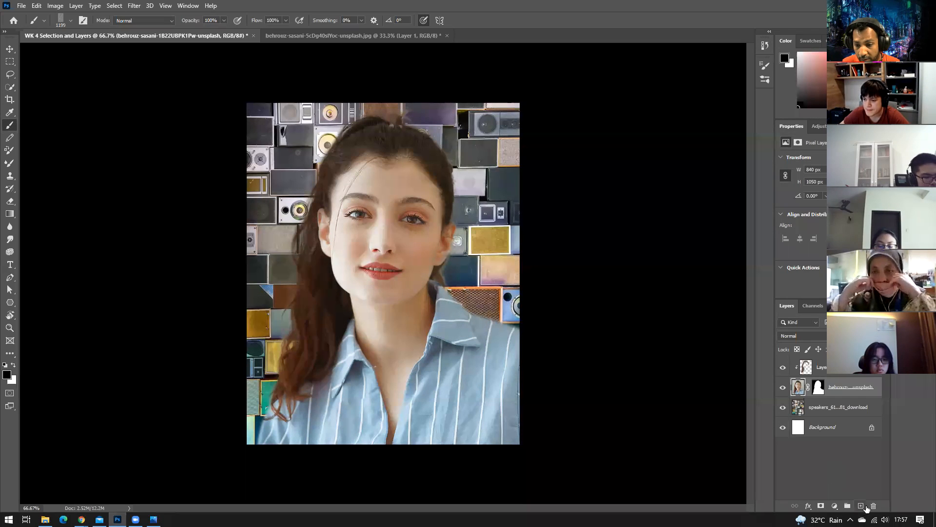
- Add a new layer above Layer 1 and paint a black patch with a 40 px soft round brush over the speakers beside the woman's head
left_click(822, 366)
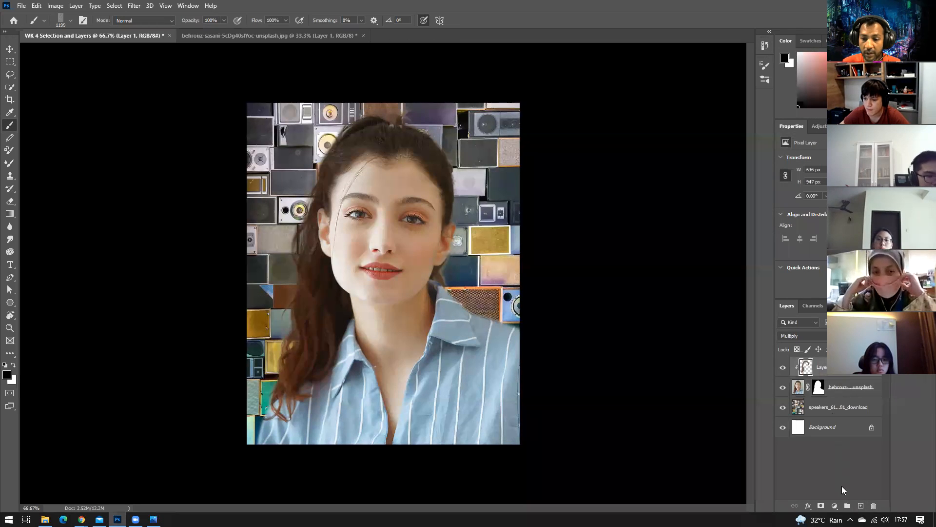
left_click(860, 505)
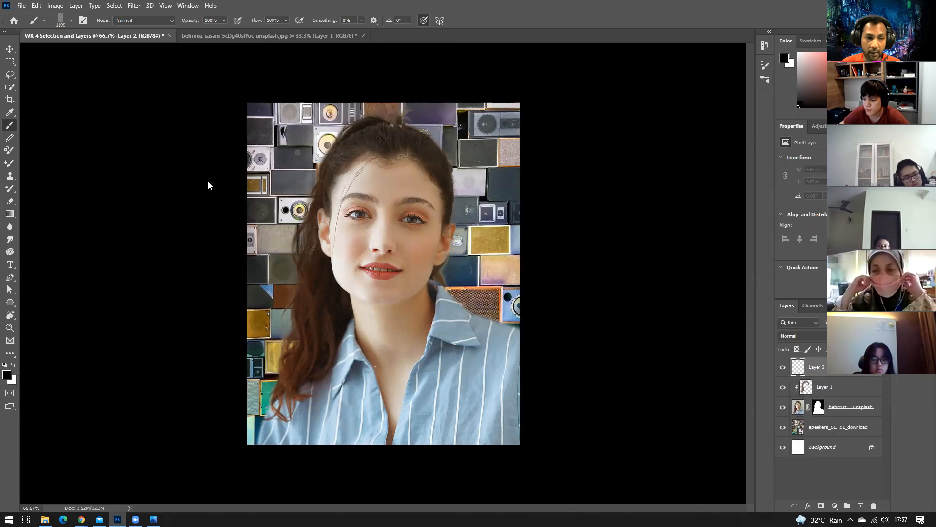
left_click(65, 20)
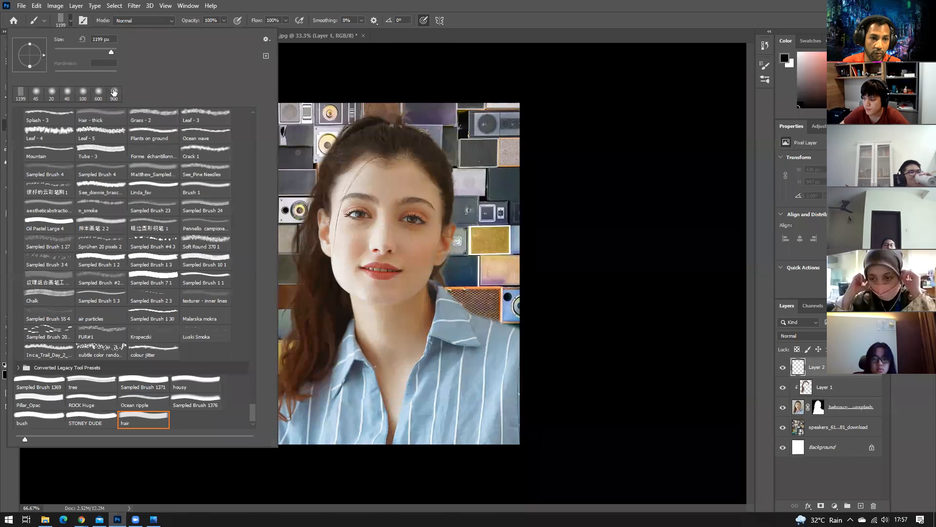
left_click(99, 95)
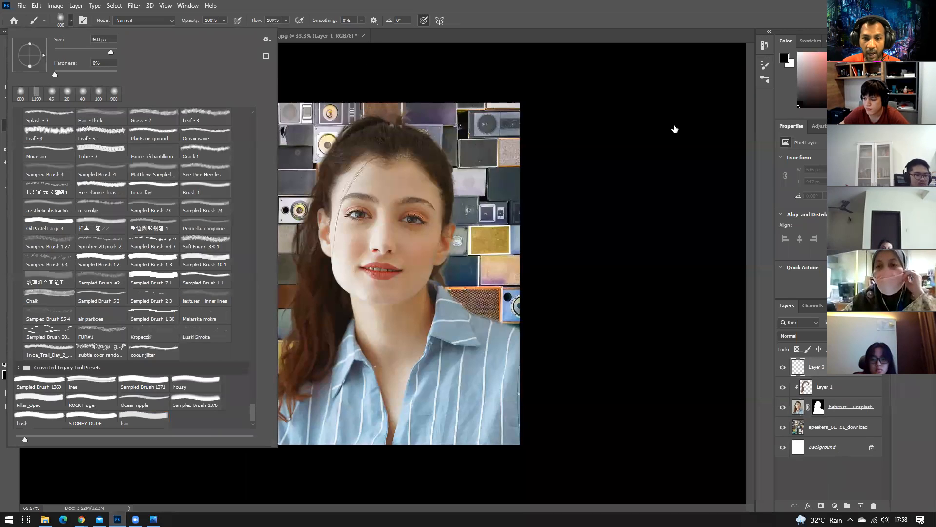
left_click(663, 138)
key("[")
key("[")
key("[")
key("[")
key("[")
key("[")
key("[")
key("[")
key("[")
key("[")
key("[")
key("[")
key("[")
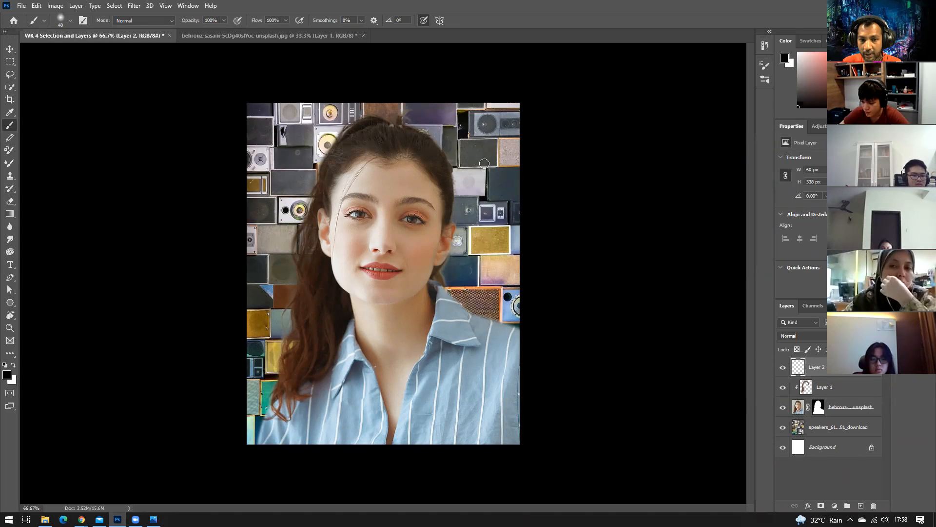
mouse_move(479, 159)
left_mouse_down()
mouse_move(496, 143)
mouse_move(480, 168)
mouse_move(505, 155)
mouse_move(487, 166)
mouse_move(496, 182)
mouse_move(466, 165)
left_mouse_up()
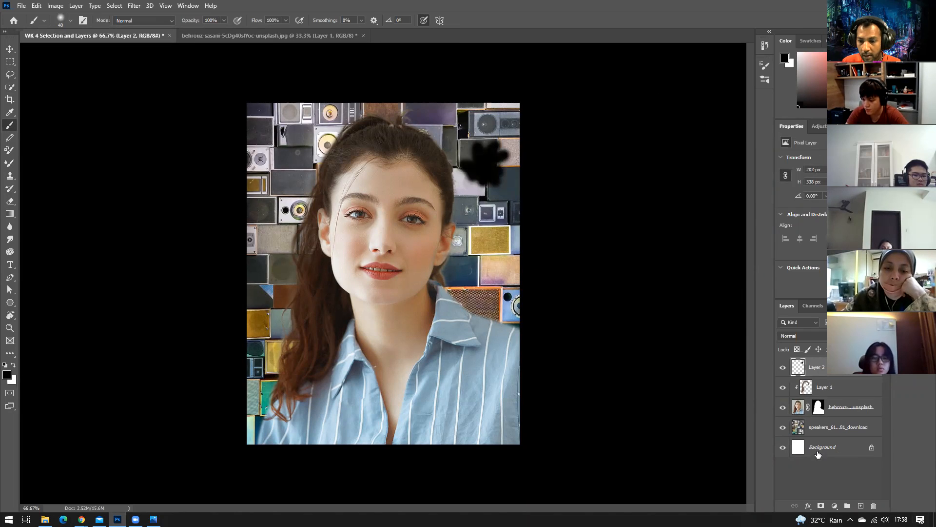
- Hide Layer 1, the portrait and the speakers layers, keep the white Background shown, and extend the black patch on Layer 2
left_click_drag(782, 388, 784, 431)
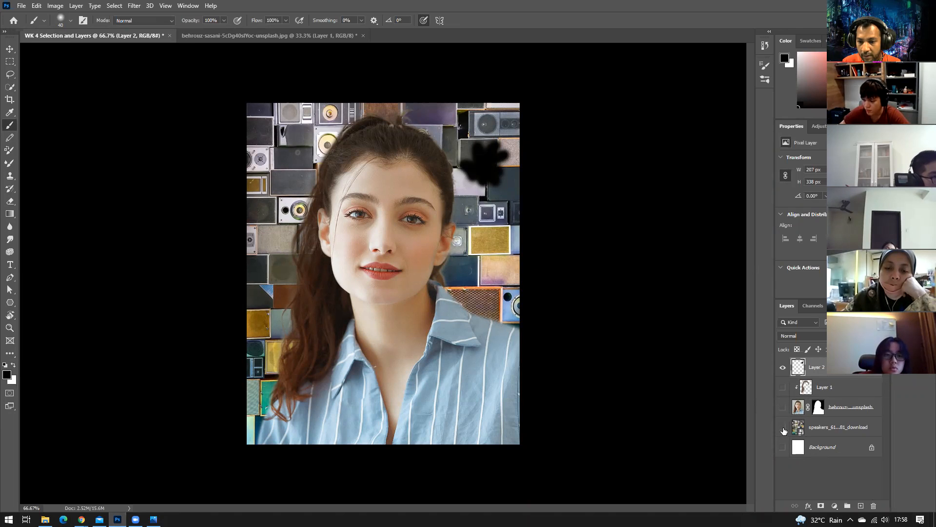
left_click(782, 446)
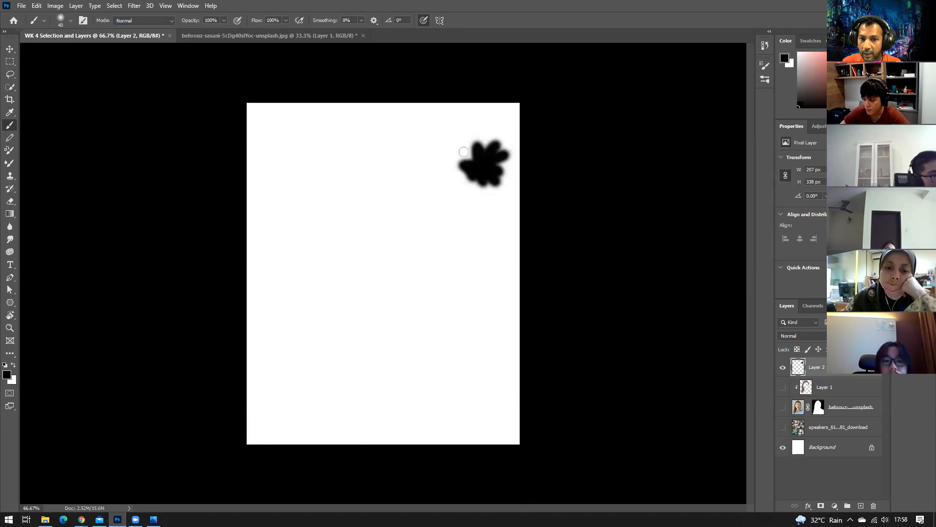
mouse_move(463, 170)
left_mouse_down()
mouse_move(461, 183)
mouse_move(505, 178)
mouse_move(480, 163)
left_mouse_up()
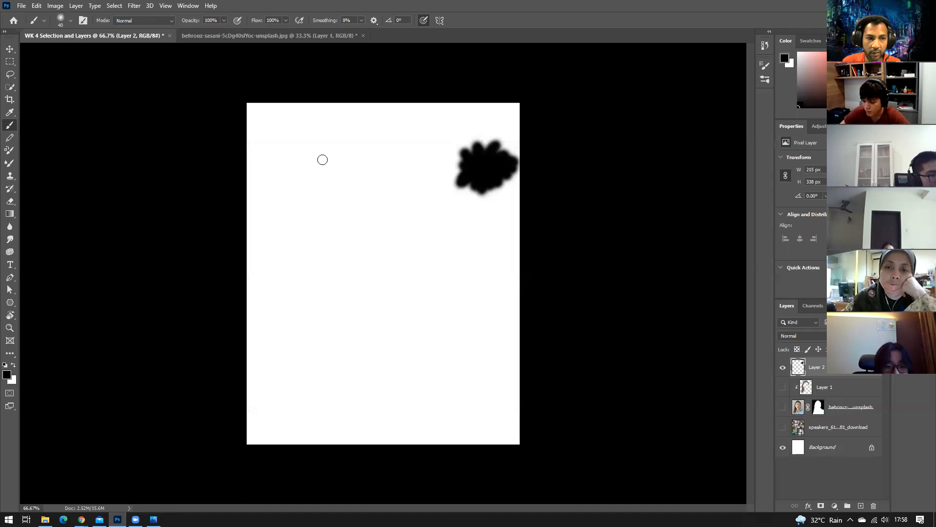
- Select the black patch on Layer 2 with Quick Selection and define it as a brush preset named "blast"
key("w")
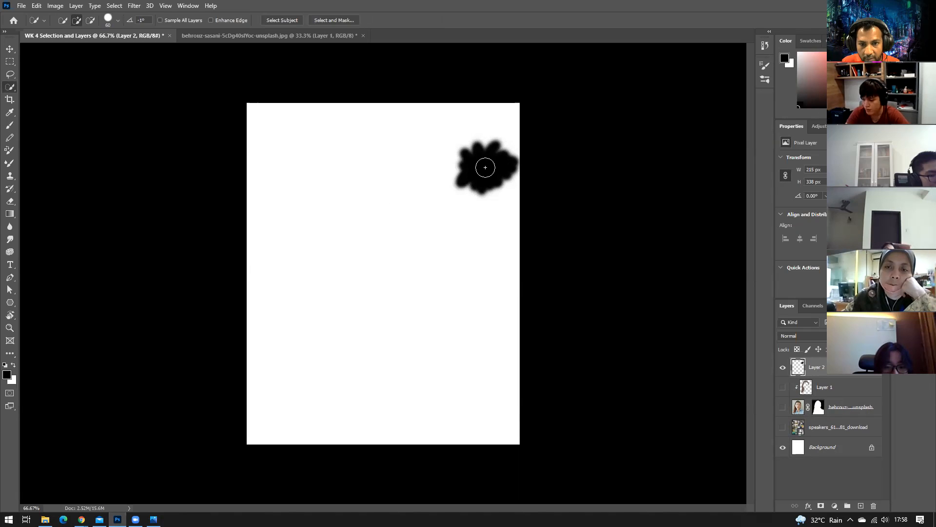
left_click(485, 167)
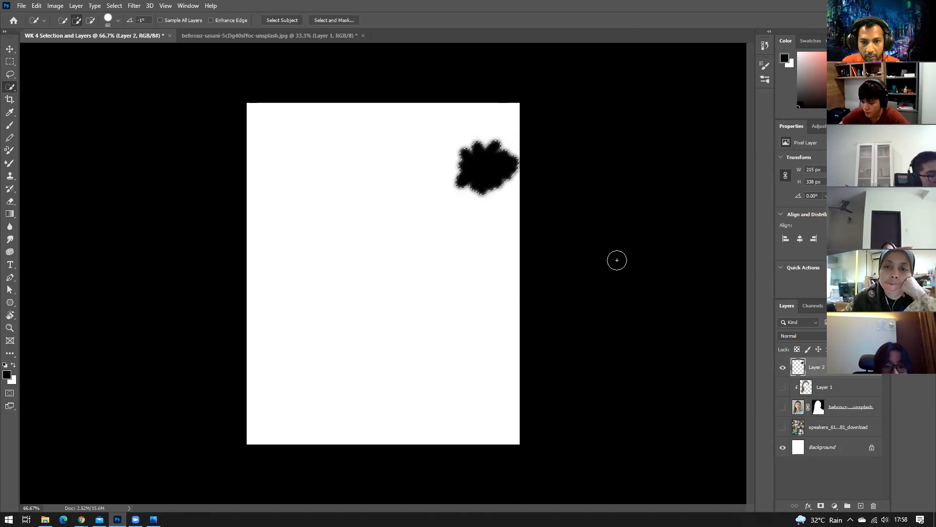
left_click(55, 7)
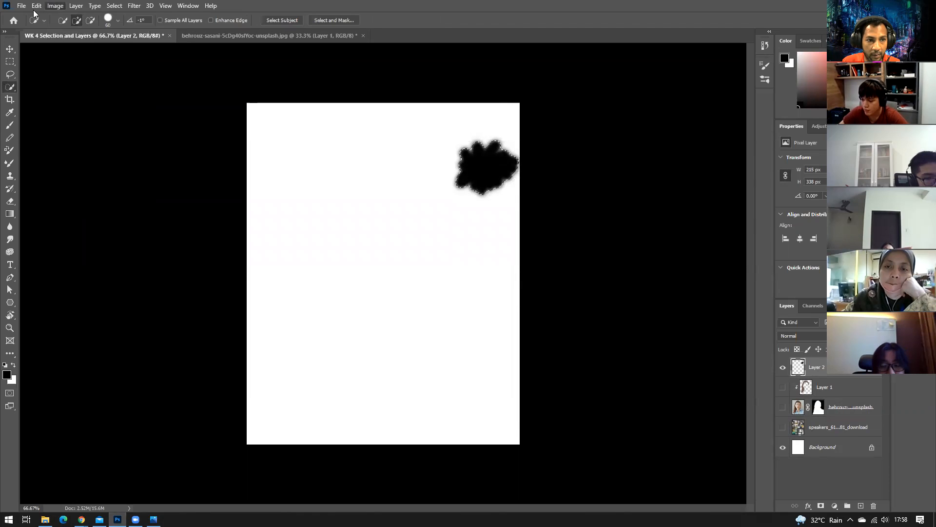
left_click(36, 6)
left_click(64, 261)
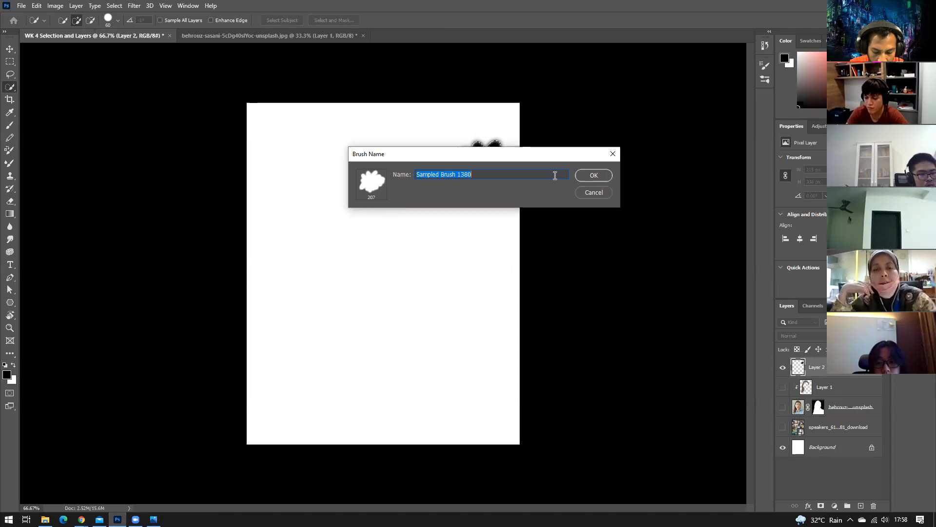
type("blast")
key("Return")
- Hide Layer 2, add a new layer above it for the Brush tool, and clear the selection
key("b")
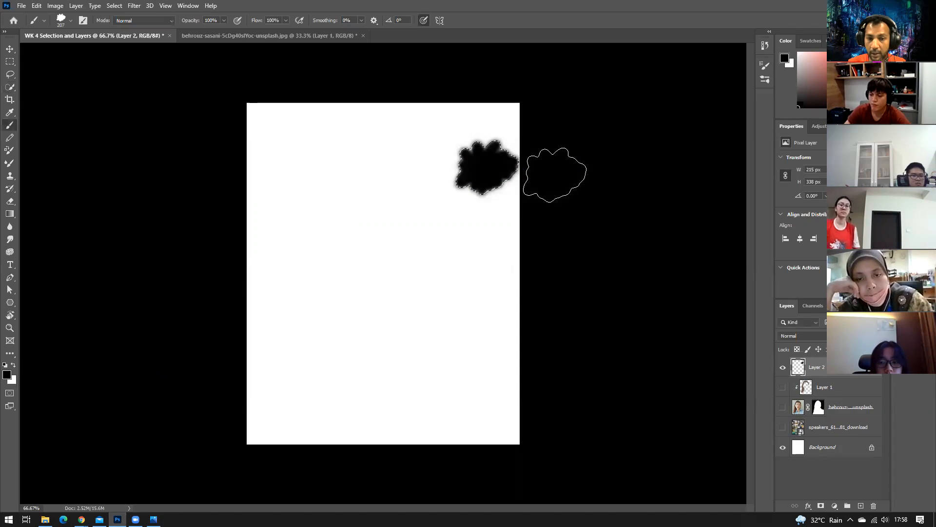
left_click(782, 366)
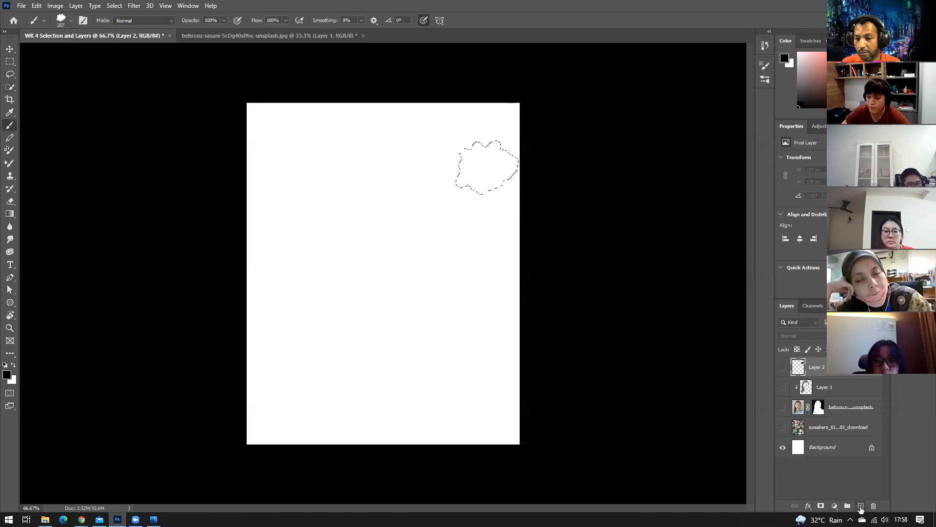
left_click(861, 505)
key("ctrl+d")
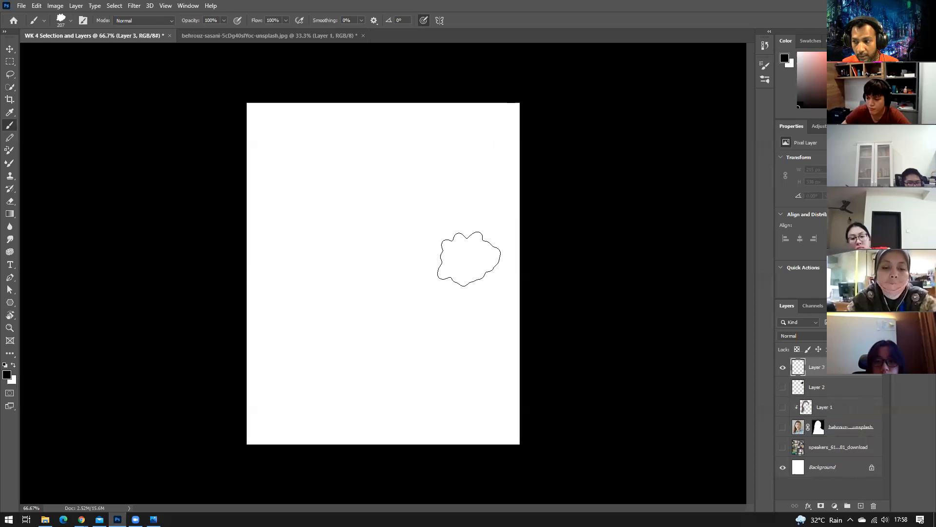
- Try the blast brush on Layer 3, enlarging it to 500 px and painting black strokes across the canvas
mouse_move(315, 259)
left_mouse_down()
mouse_move(336, 228)
mouse_move(325, 284)
mouse_move(419, 229)
left_mouse_up()
key("ctrl+z")
key("bracketright")
key("bracketright")
key("bracketright")
key("bracketright")
key("bracketright")
key("bracketright")
key("bracketright")
key("bracketright")
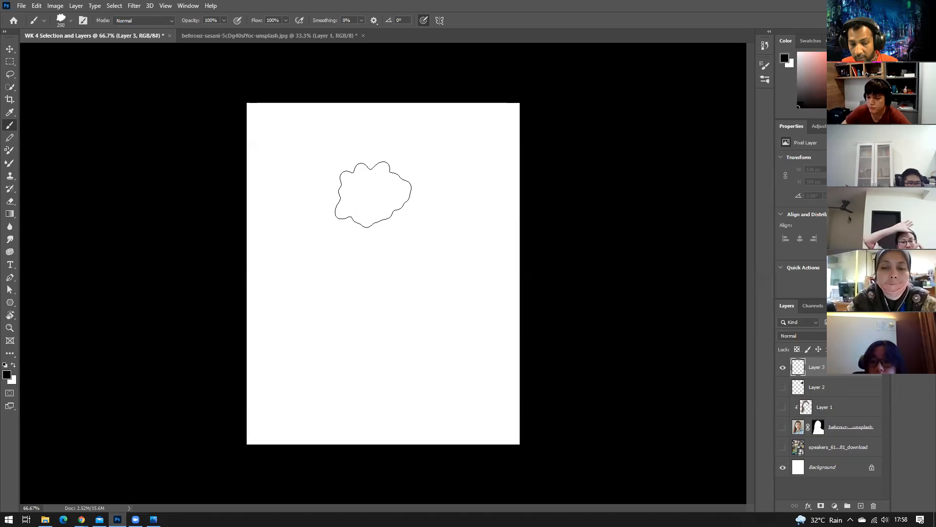
left_click(382, 218)
mouse_move(395, 305)
left_mouse_down()
mouse_move(321, 347)
mouse_move(428, 290)
mouse_move(452, 354)
mouse_move(405, 391)
mouse_move(351, 401)
mouse_move(518, 397)
left_mouse_up()
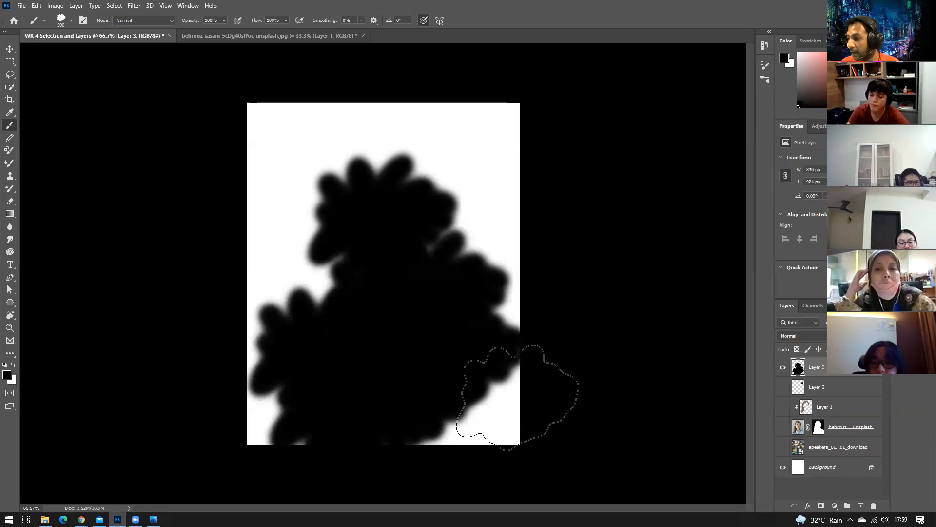
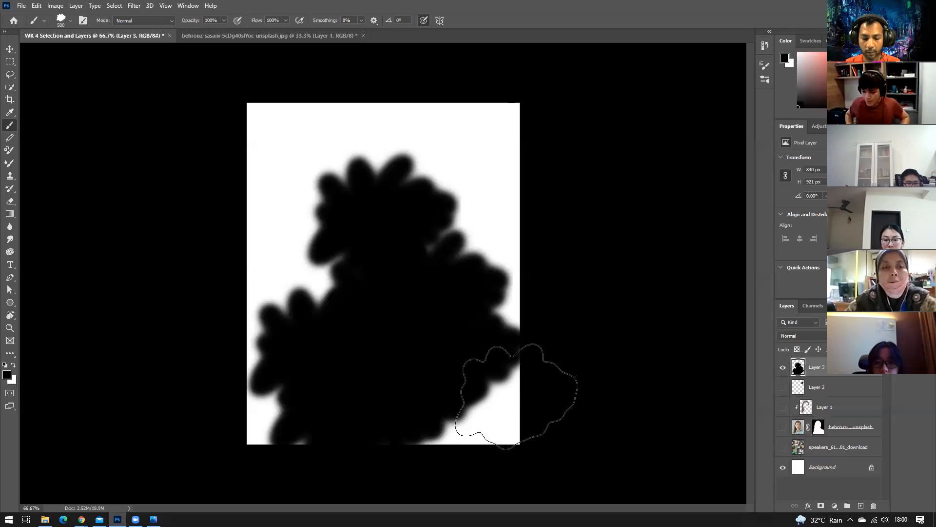
- Undo all the test strokes on Layer 3
key("ctrl+z")
key("ctrl+z")
key("ctrl+z")
key("ctrl+z")
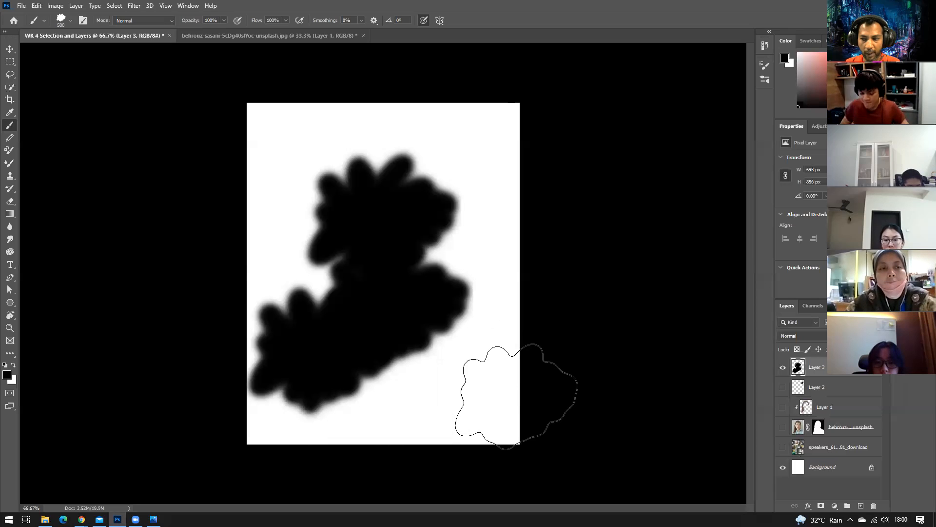
key("ctrl+z")
key("ctrl+z")
key("ctrl+z")
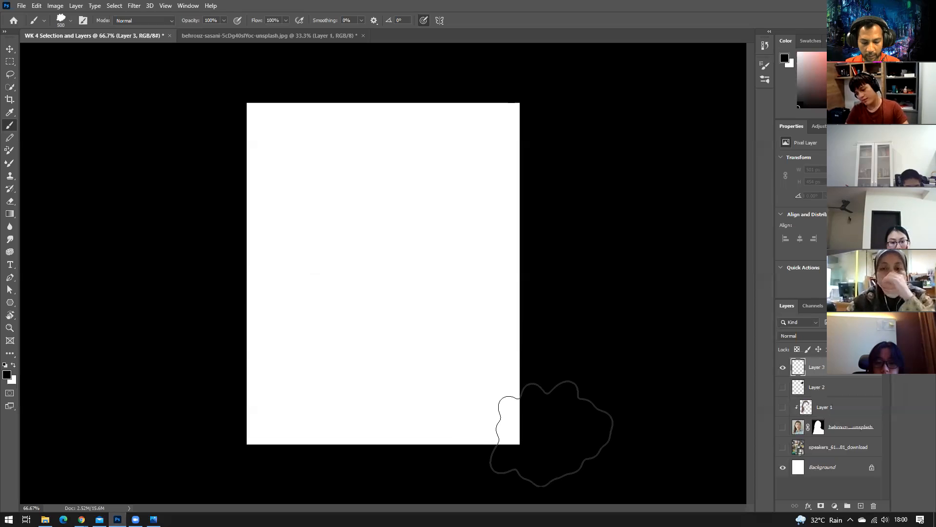
key("ctrl+r")
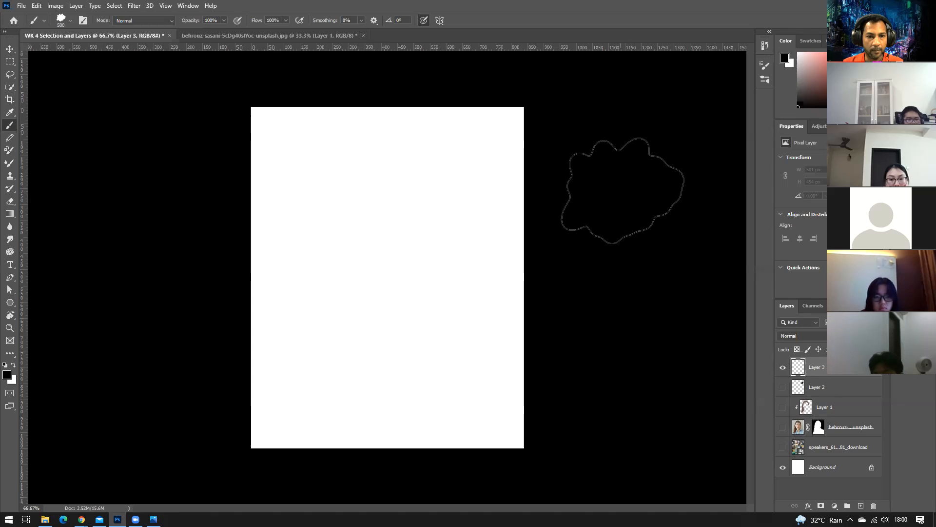
key("ctrl+r")
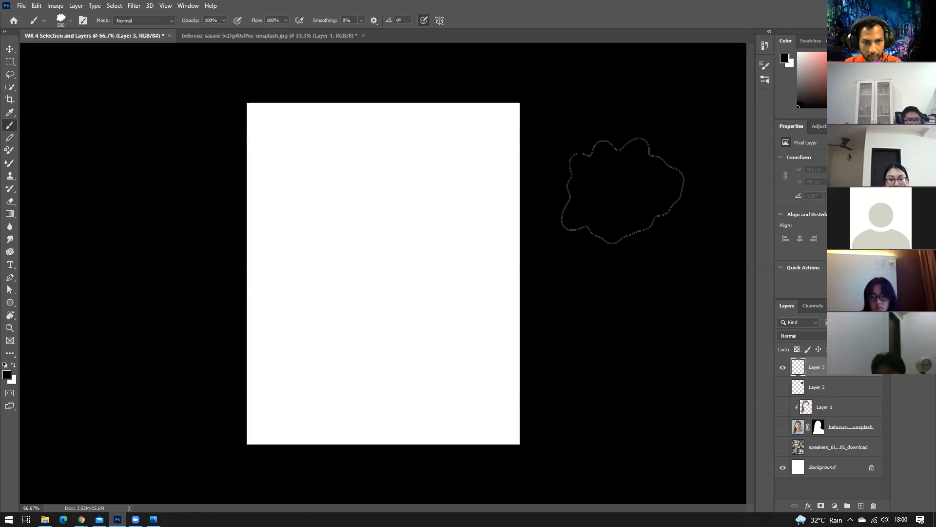
key("shift+F5")
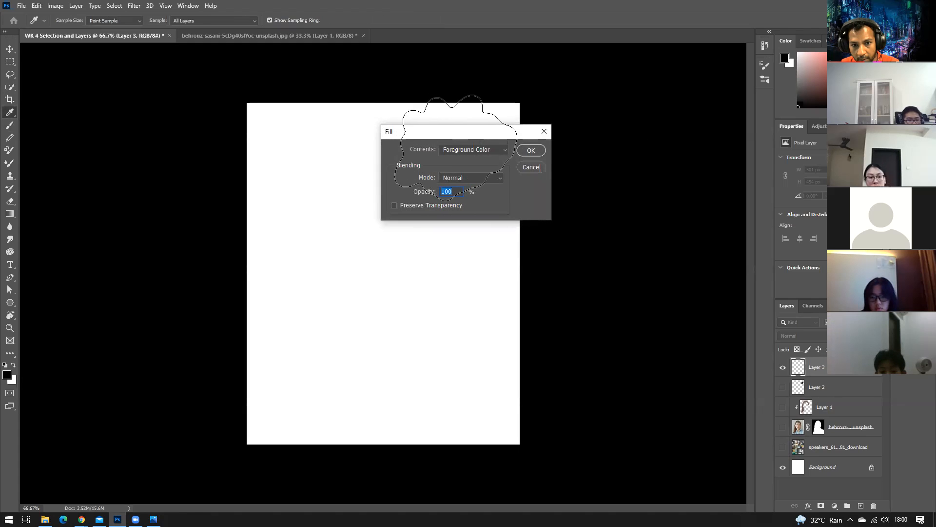
left_click(538, 168)
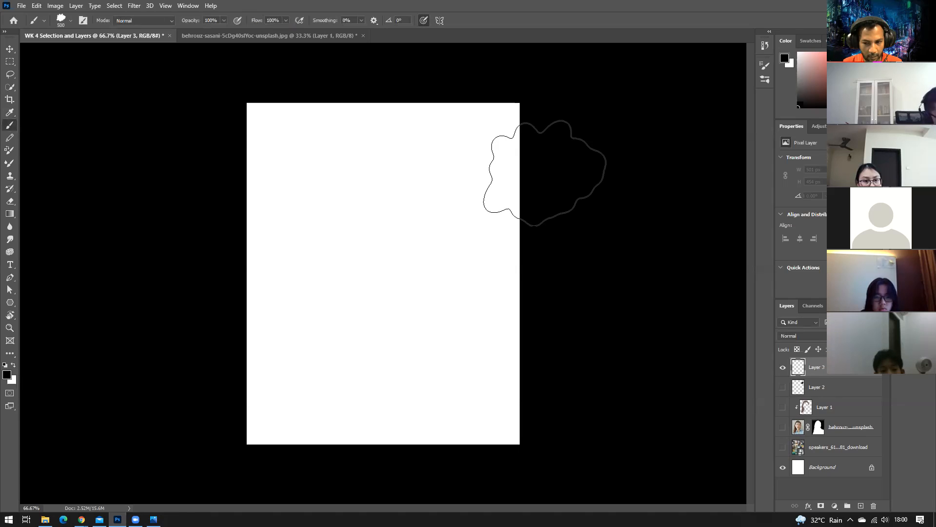
- Hide Layer 3 and show the masked portrait layer over the white Background
key("v")
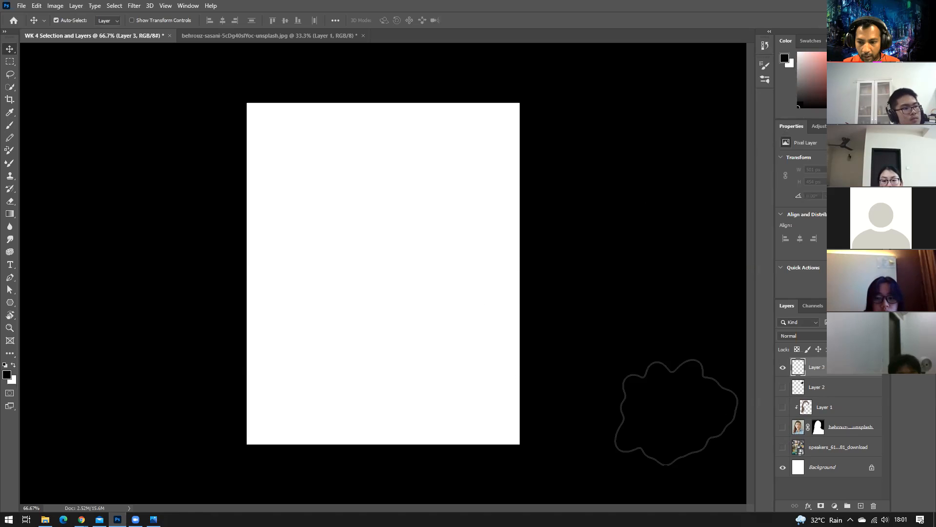
left_click(783, 367)
left_click(783, 427)
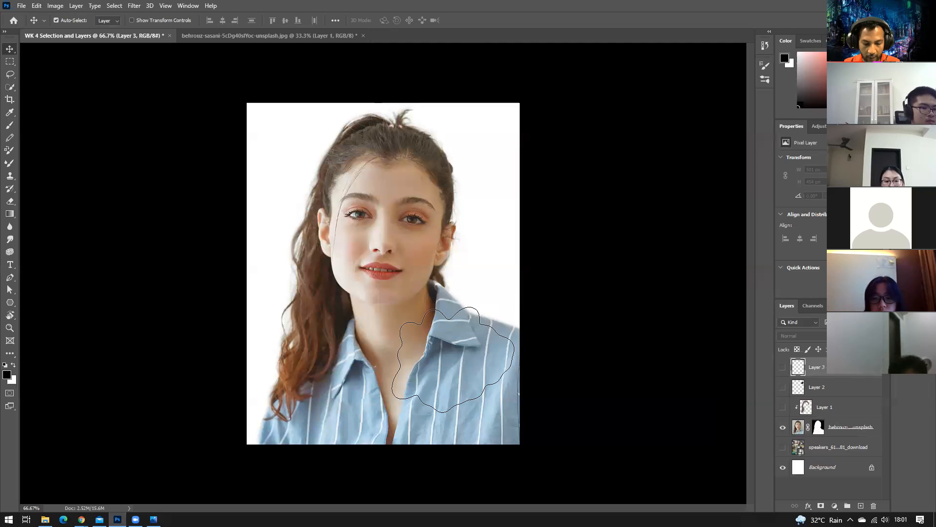
- Close the hair source image document without saving its changes
key("w")
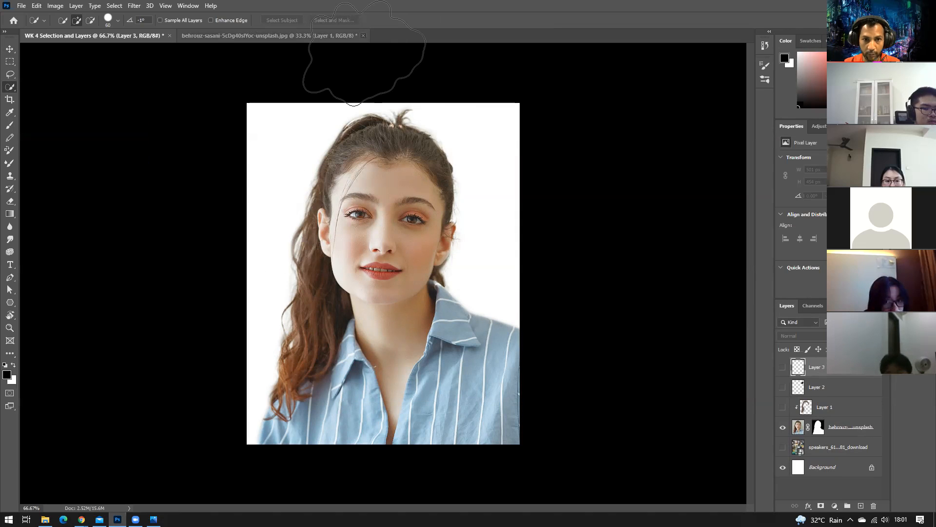
left_click(359, 36)
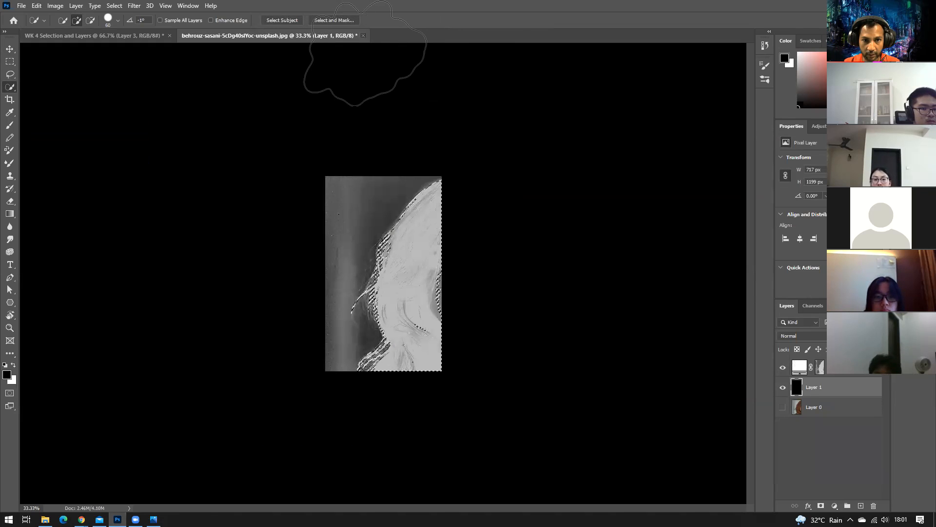
left_click(363, 36)
left_click(464, 193)
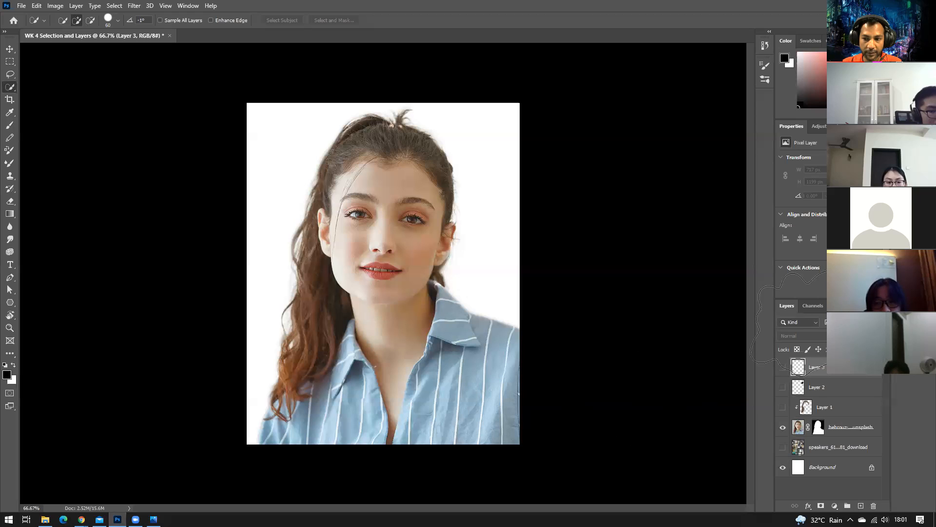
- Make the layer list taller and, with no layer selected, hide the portrait layer so only Background is shown
left_click_drag(816, 299, 815, 251)
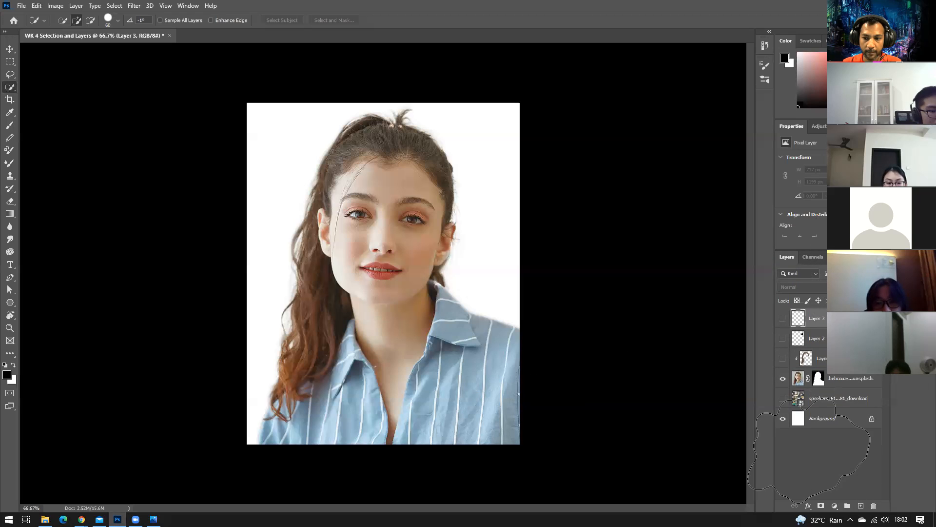
left_click(809, 450)
left_click(782, 378)
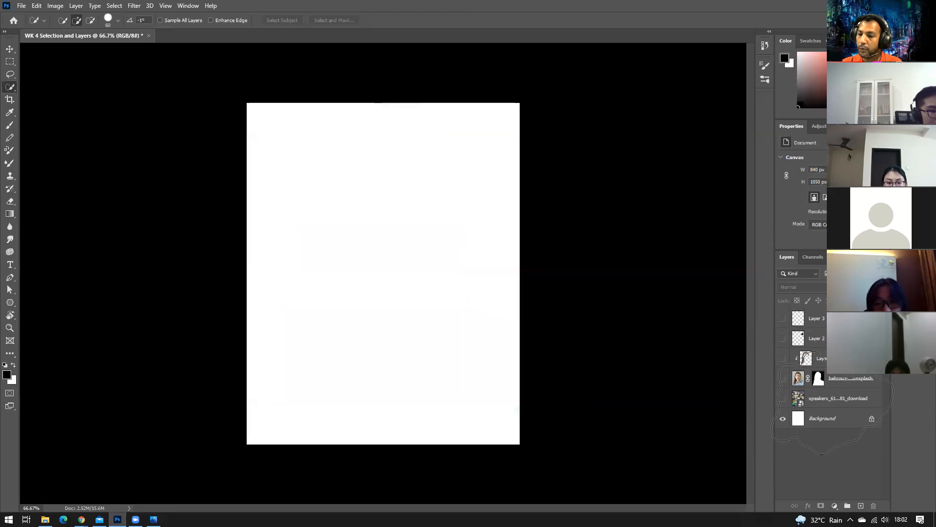
left_click(836, 398)
left_click(819, 317, "shift")
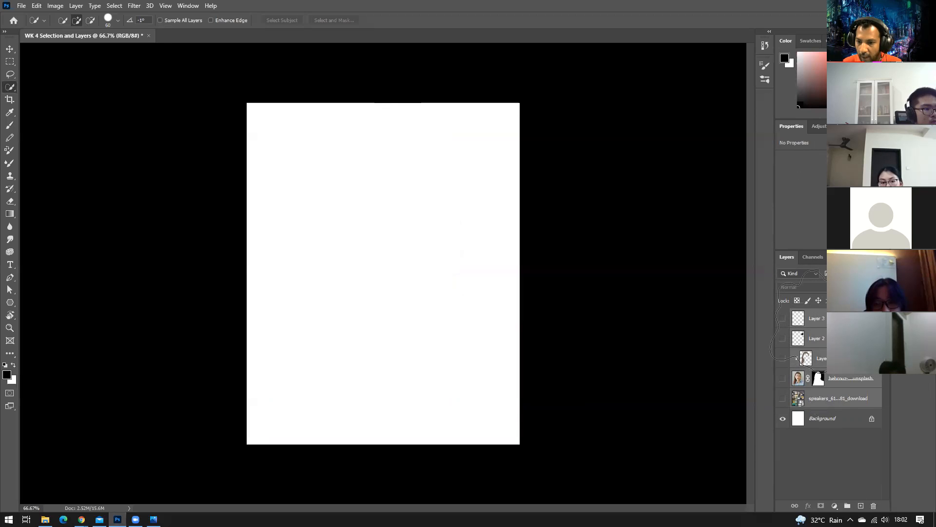
left_click(815, 456)
left_click(827, 398)
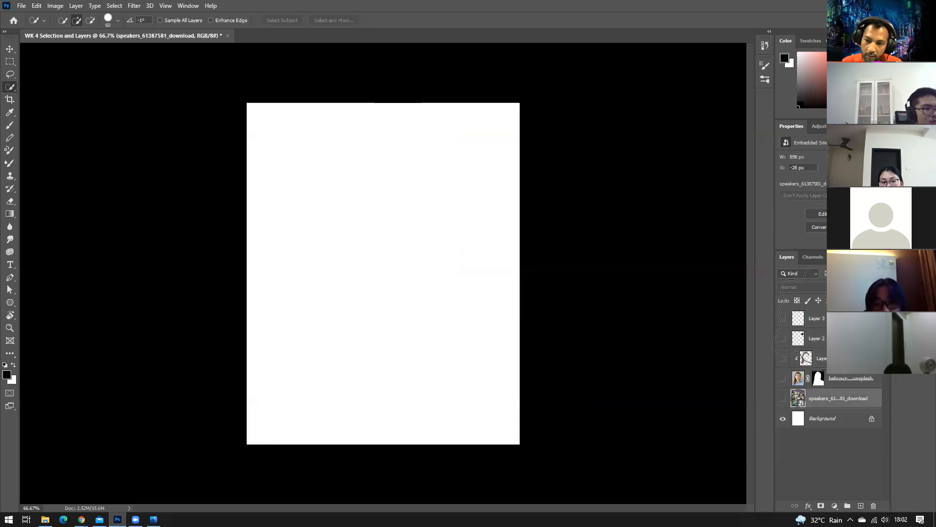
left_click(819, 318, "shift")
left_click(828, 435)
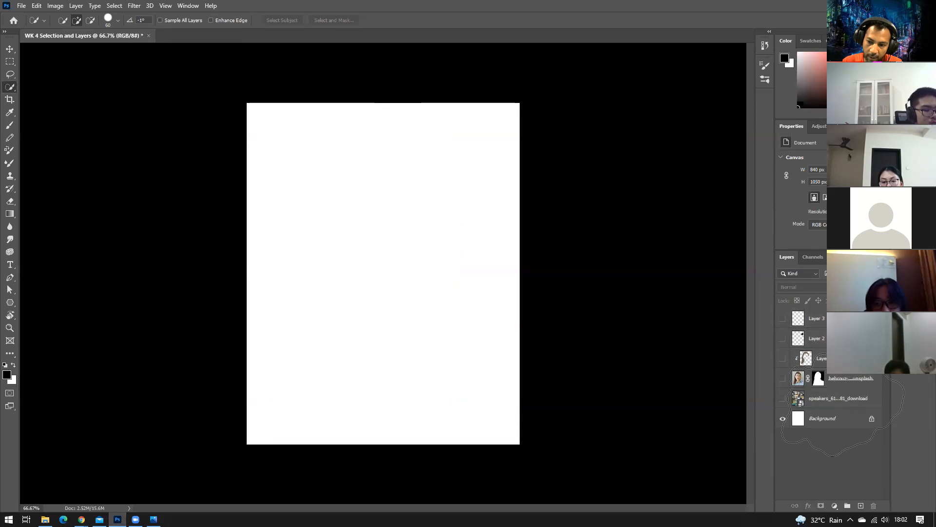
- Group all layers from the speakers layer up to Layer 3, hide the group, and deselect it
left_click(843, 400)
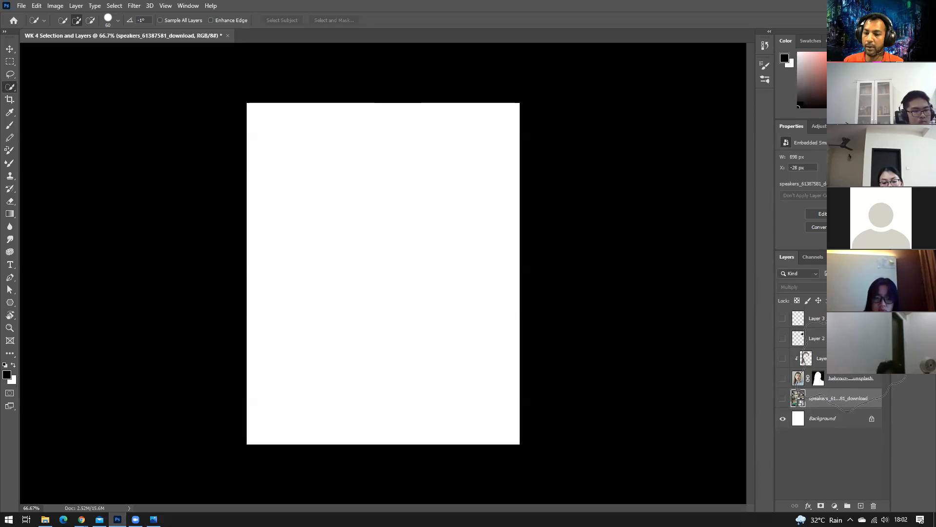
left_click(858, 359, "shift")
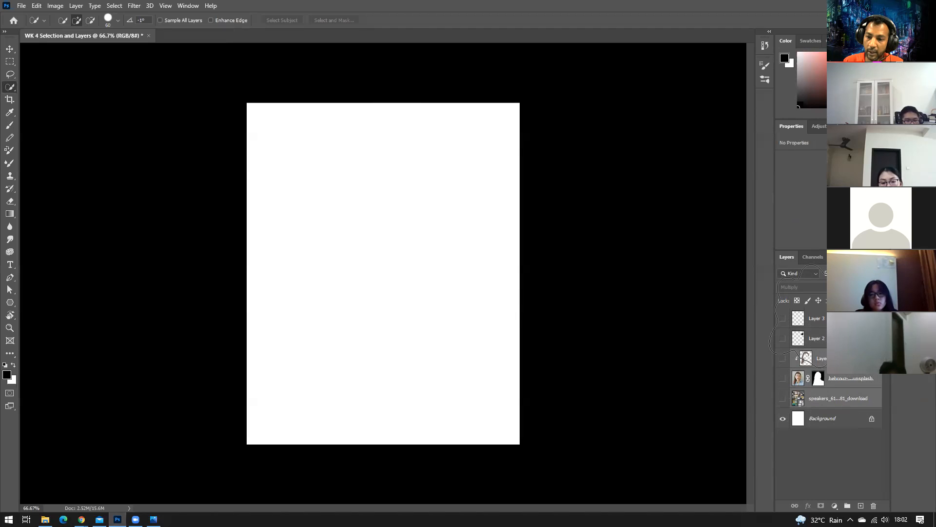
left_click(822, 317, "shift")
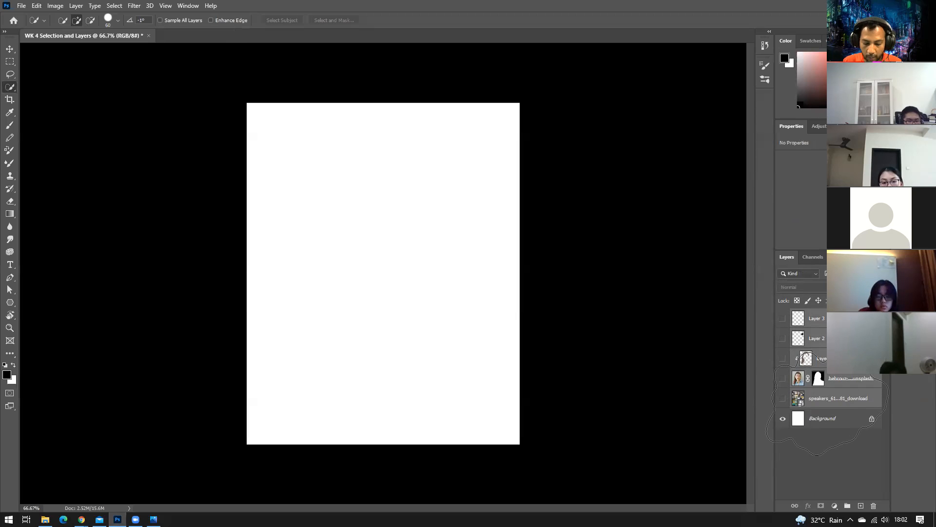
key("ctrl+g")
left_click(782, 315)
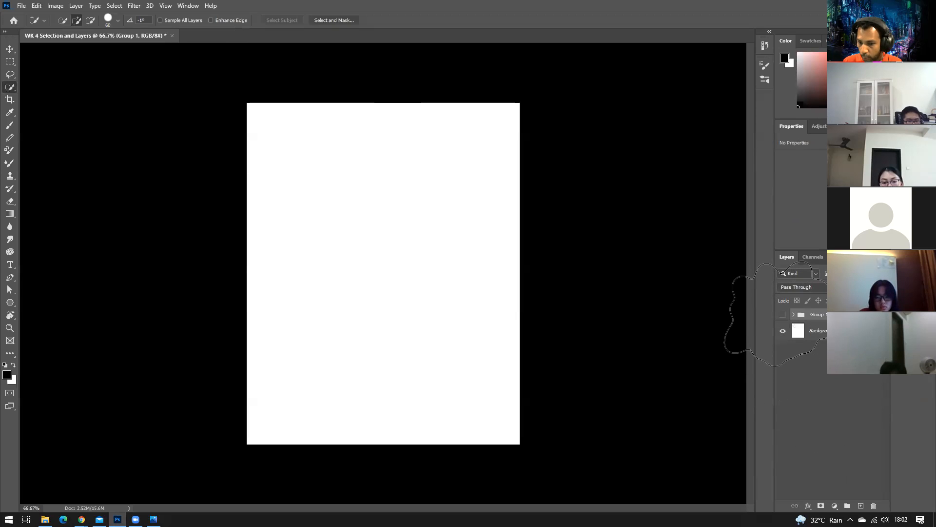
left_click(842, 411)
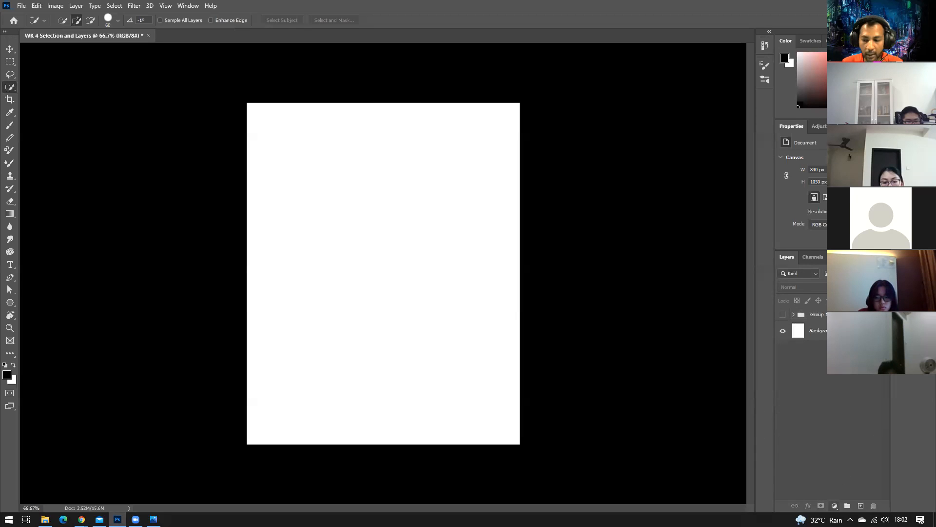
- Place the Smooth Selection Sample Image pencil photo on the canvas at its default fitted size
key("alt+Tab")
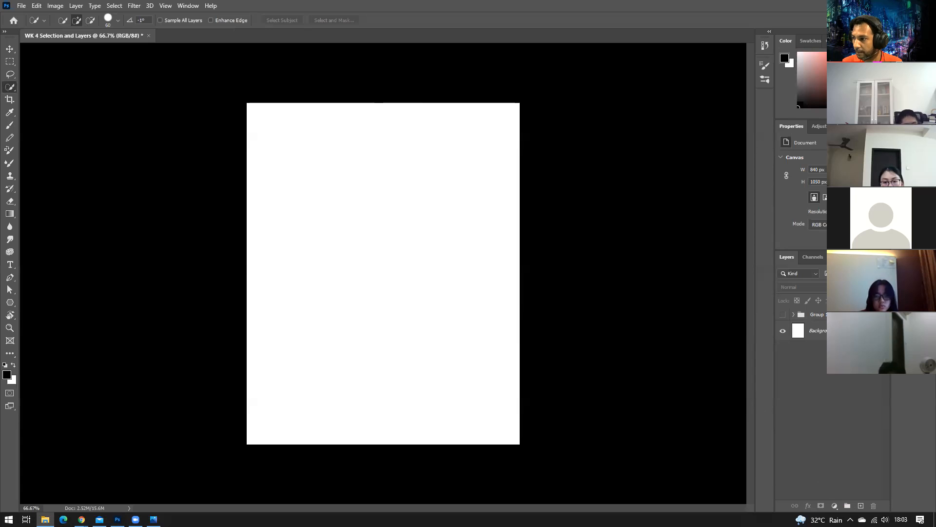
left_click_drag(552, 317, 547, 319)
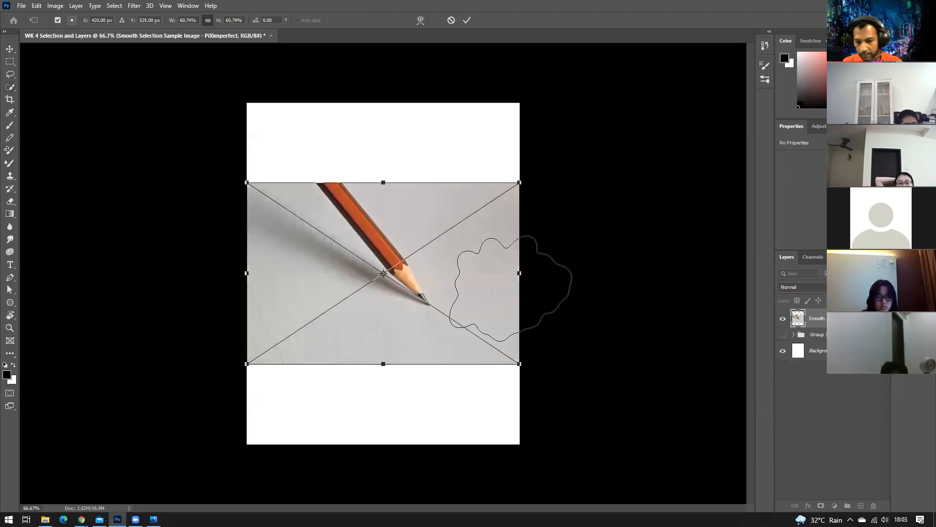
key("Return")
- Select the pencil automatically with Select Subject
key("w")
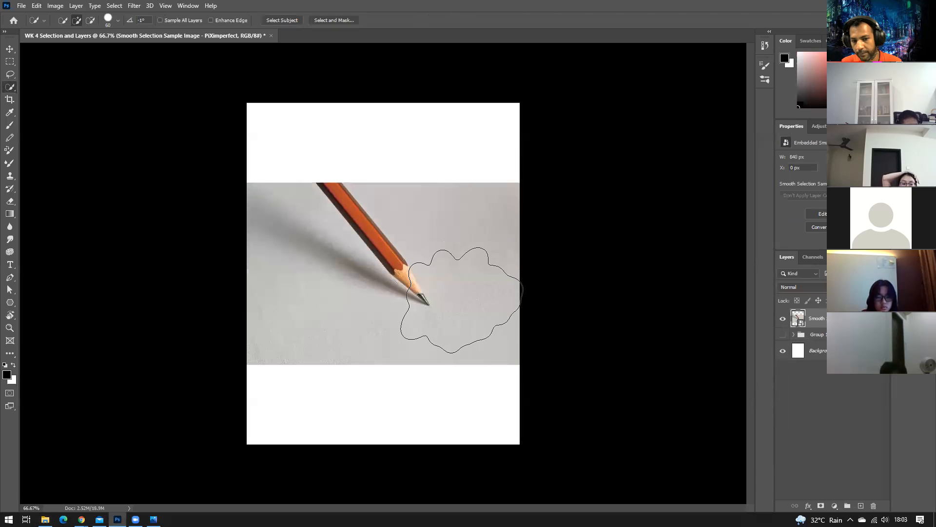
scroll(458, 300, "up", 2)
scroll(459, 300, "up", 1)
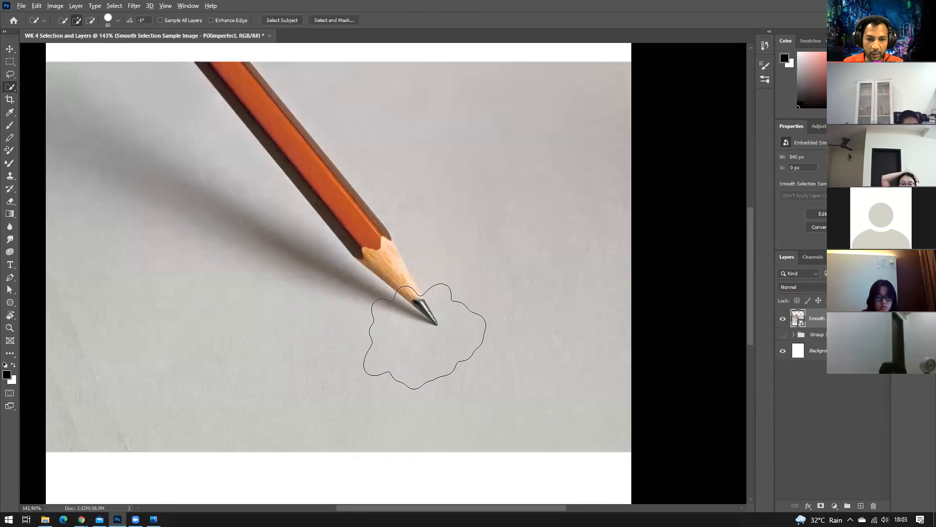
scroll(425, 336, "down", 1)
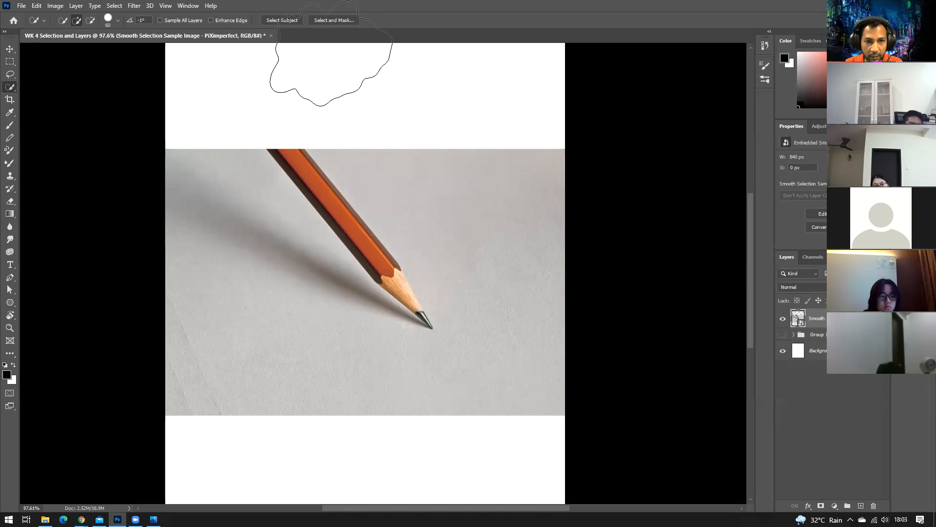
left_click(282, 20)
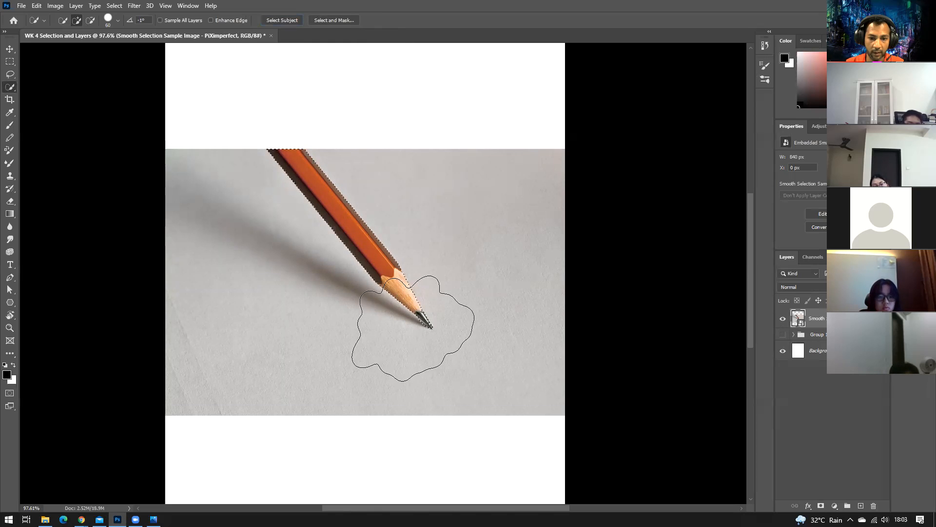
- Examine the selection edge along the pencil body and around its lead tip at different magnifications
scroll(435, 342, "up", 1)
scroll(436, 341, "up", 5)
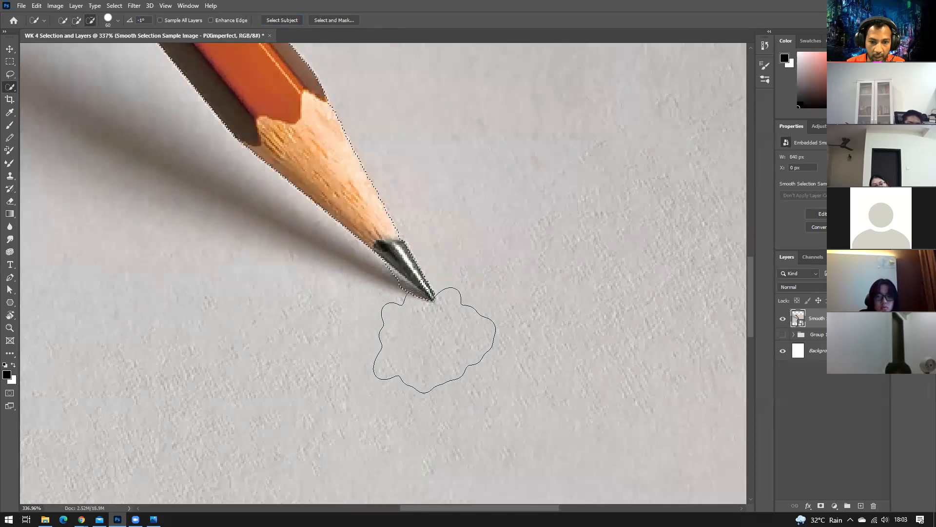
scroll(435, 342, "down", 3)
scroll(436, 342, "up", 1)
scroll(435, 341, "down", 1)
scroll(434, 339, "down", 3)
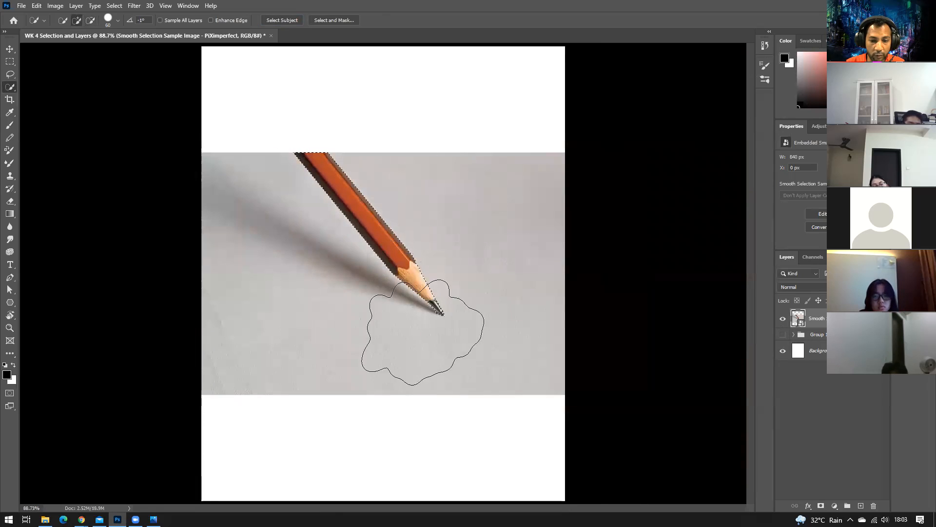
scroll(427, 322, "up", 3)
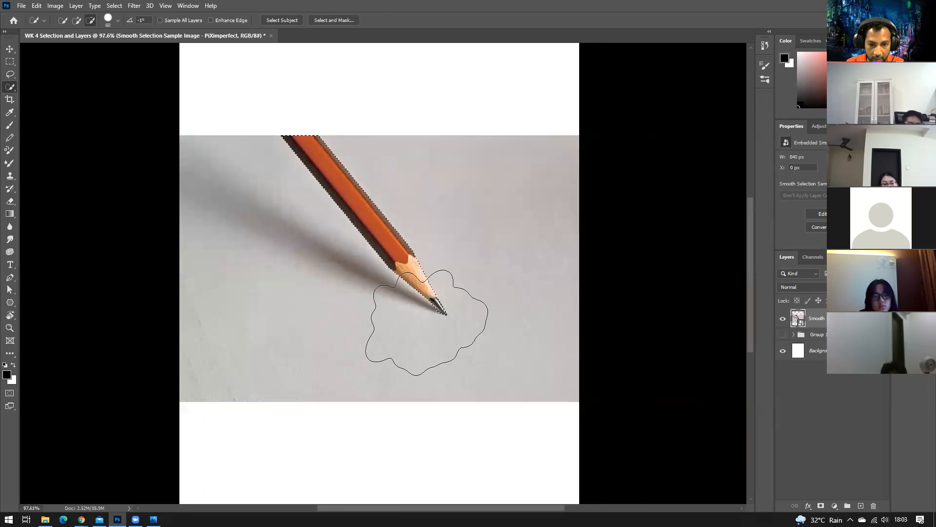
scroll(427, 322, "down", 4)
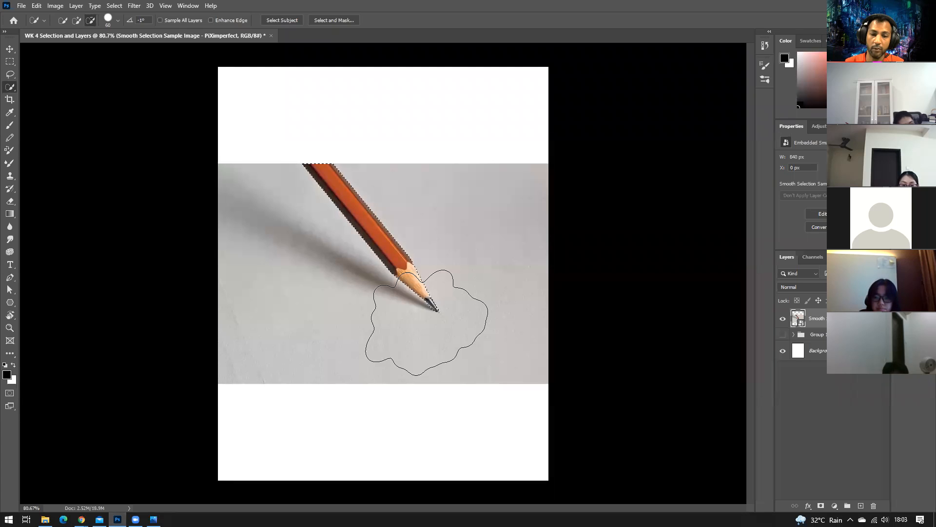
key("alt")
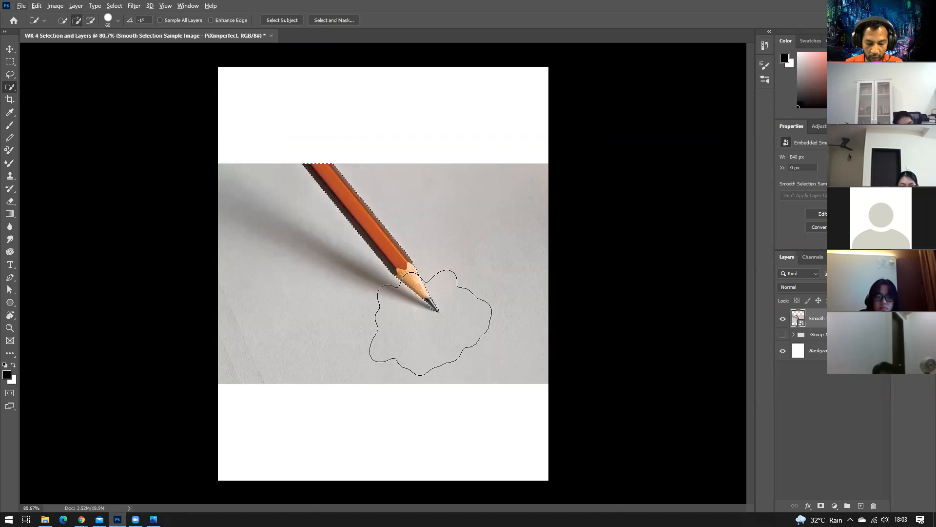
scroll(431, 317, "up", 2)
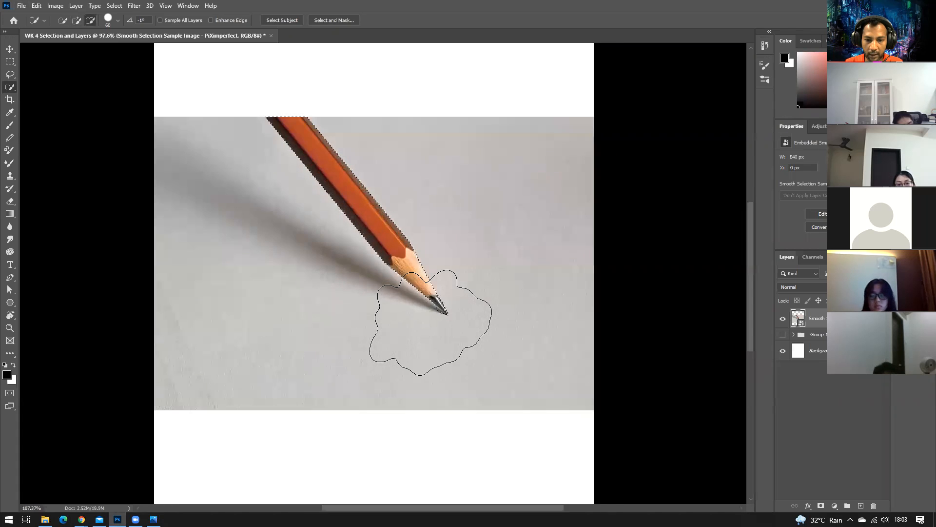
scroll(431, 317, "down", 3)
scroll(431, 306, "up", 6)
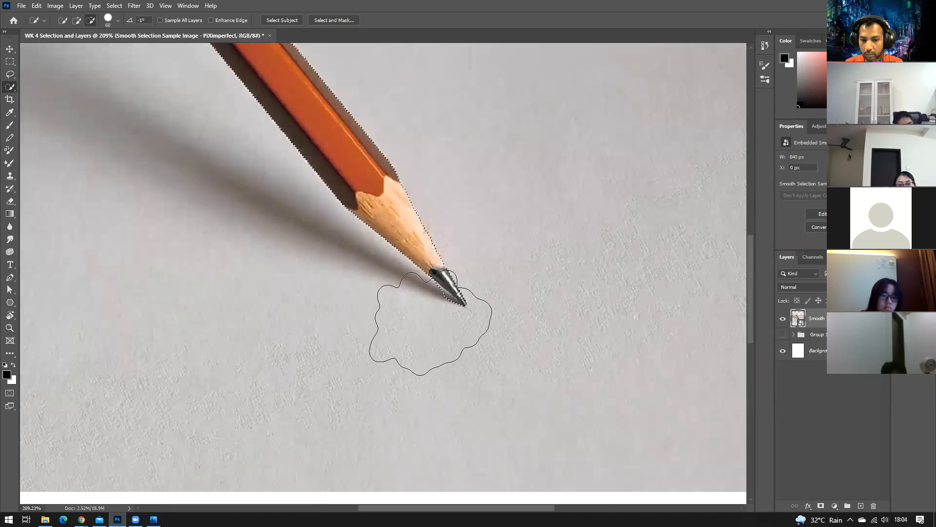
scroll(430, 317, "down", 4)
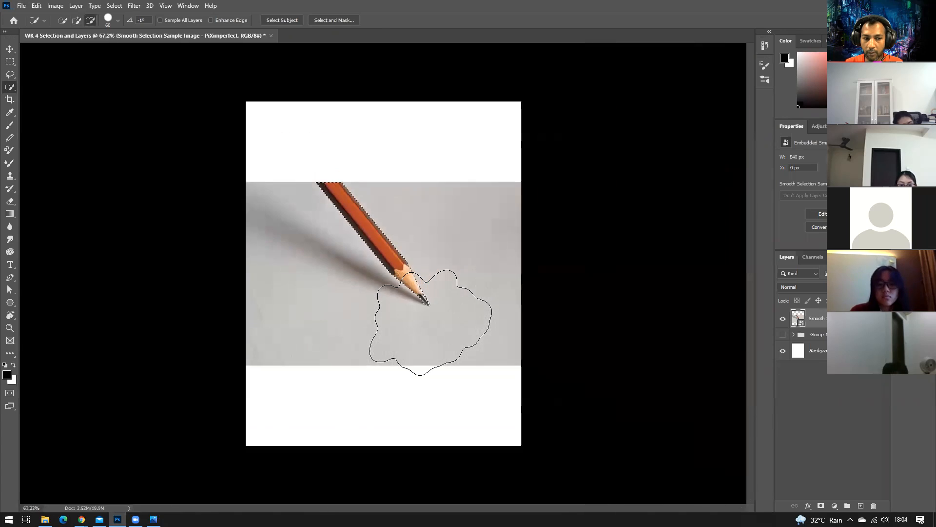
scroll(430, 317, "up", 2)
scroll(430, 317, "up", 6)
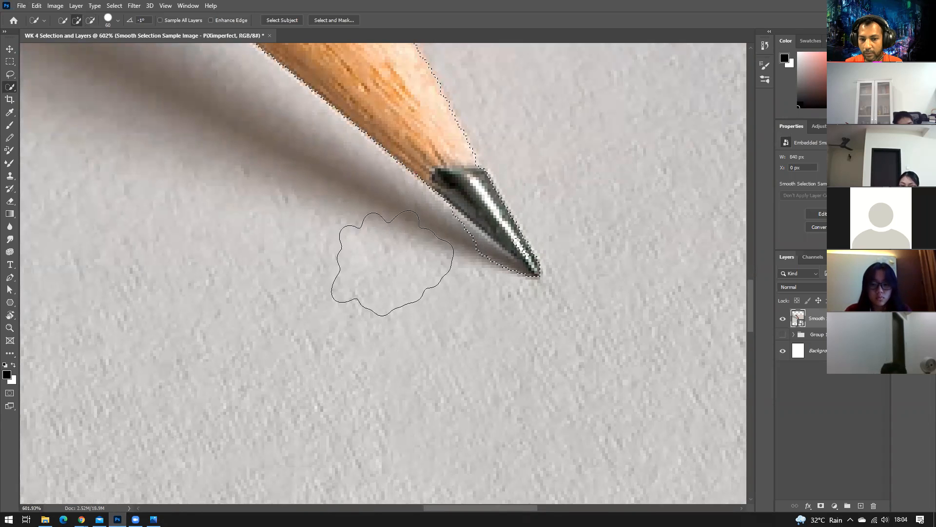
- Subtract the shadow area beside the lead tip from the selection with a smaller Quick Selection brush
scroll(466, 334, "down", 5, "alt")
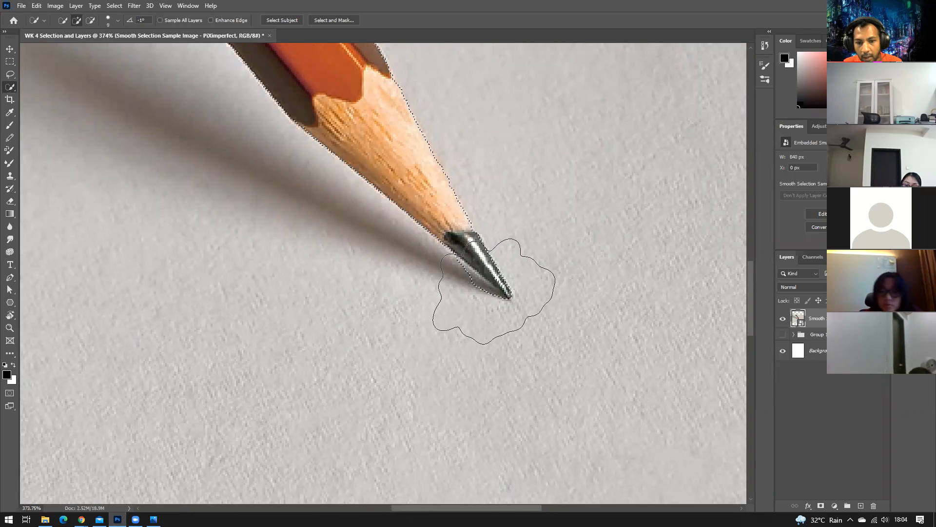
key("alt")
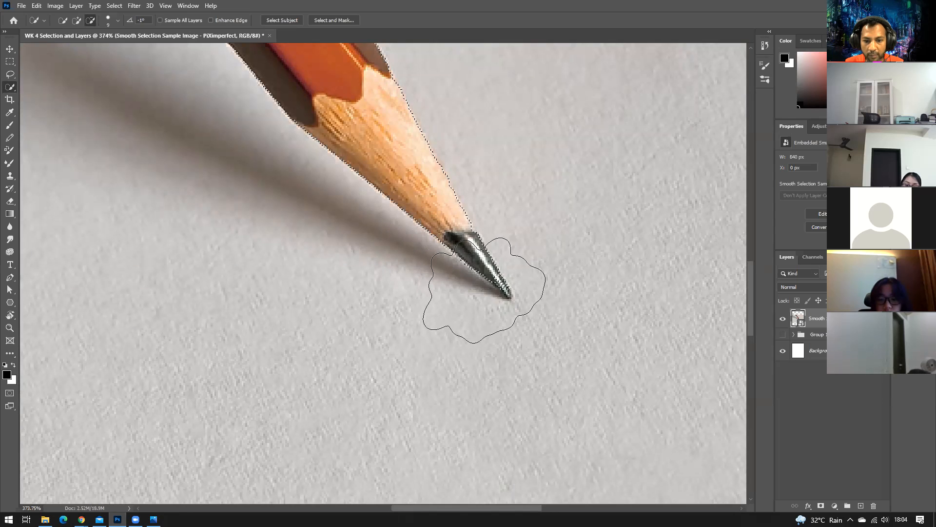
key("alt")
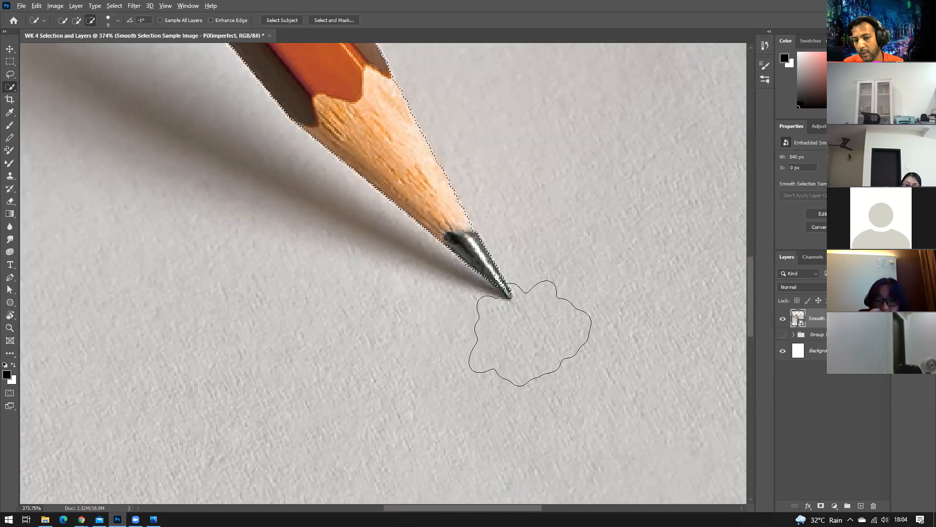
- Mask the pencil layer with the current selection to isolate the pencil on the white background
scroll(531, 333, "down", 1)
scroll(530, 333, "down", 2)
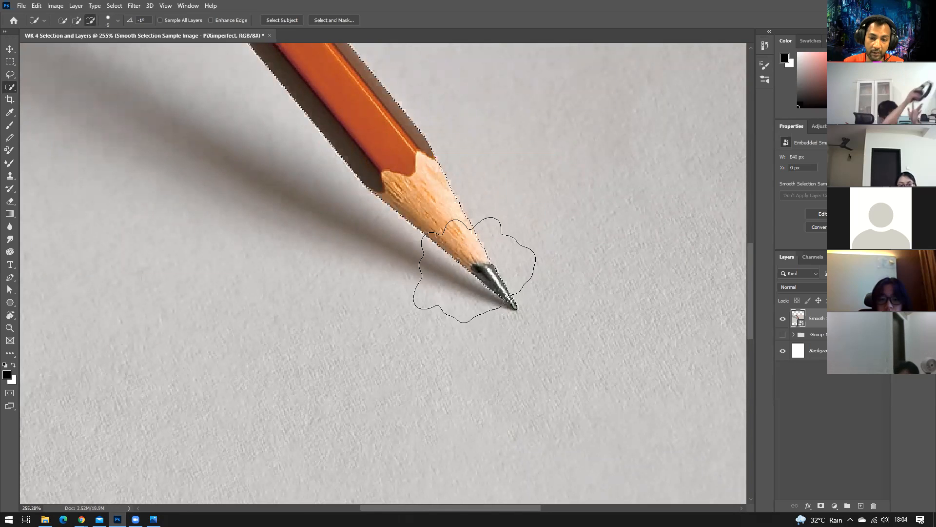
scroll(499, 349, "down", 1)
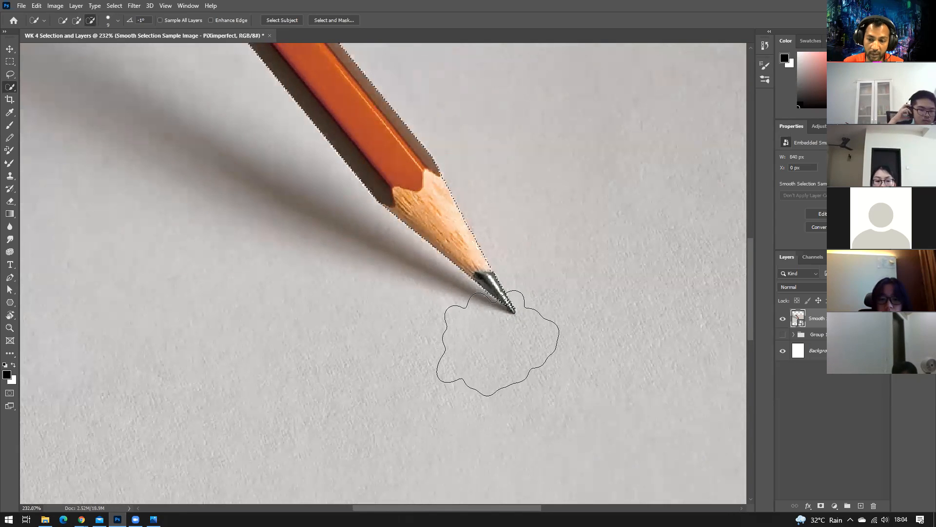
scroll(498, 348, "down", 6)
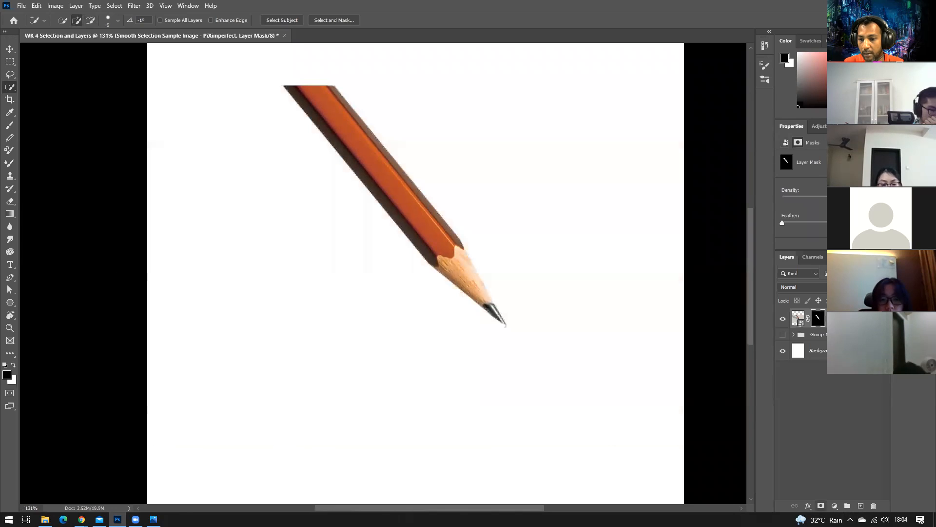
left_click(821, 505)
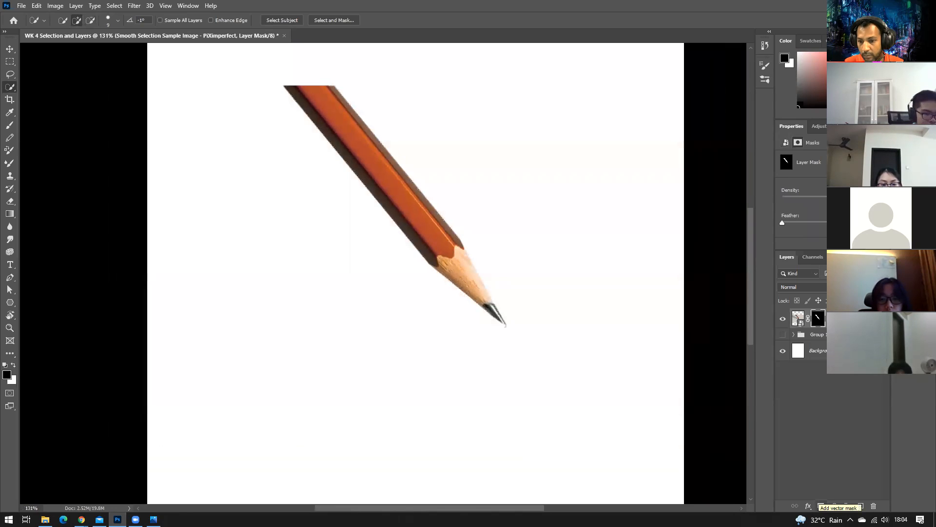
- Enlarge the layer mask's properties area so that its Refine options are shown
key("b")
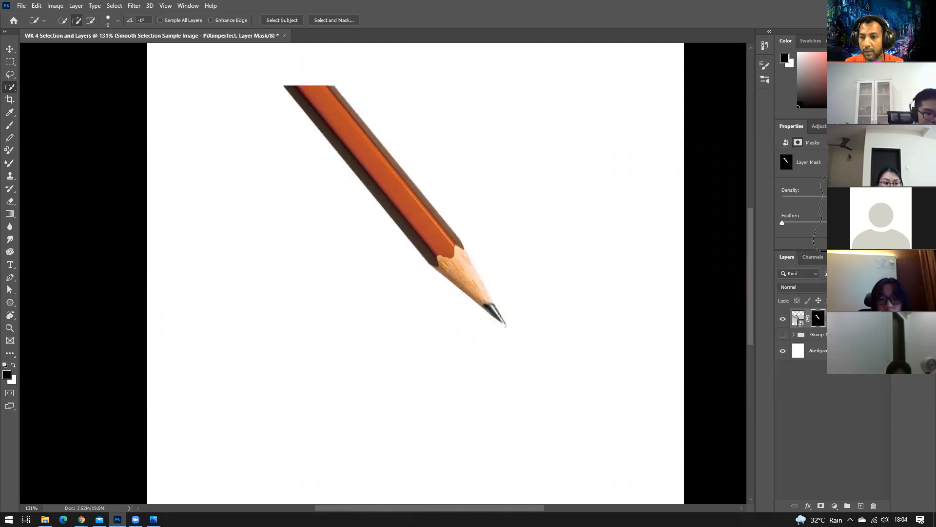
scroll(799, 215, "down", 3)
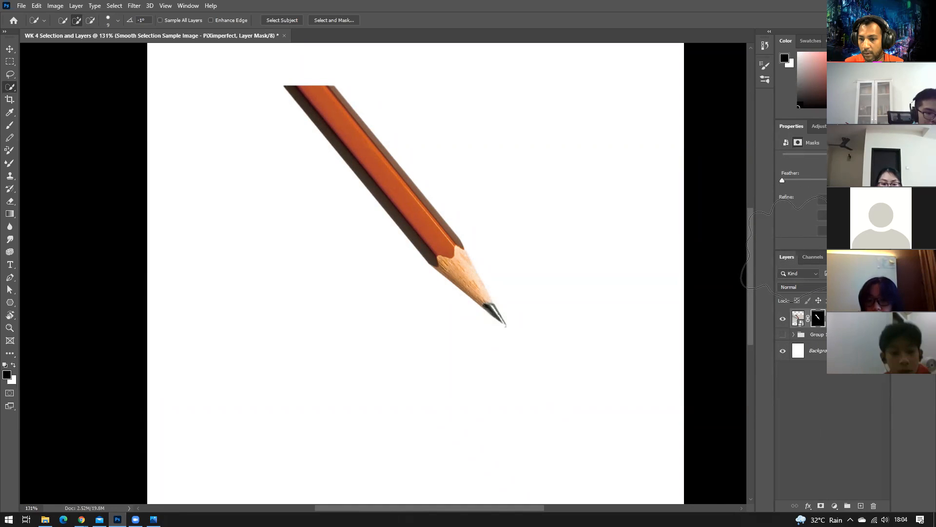
left_click_drag(785, 250, 781, 323)
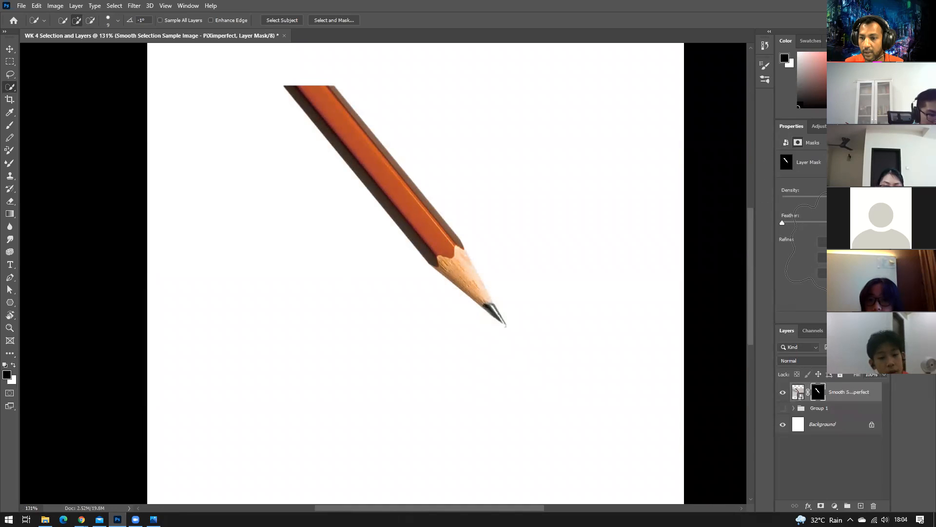
- Try the Refine Edge brush on the pencil's lead tip in Select and Mask, and undo the stroke
left_click(823, 241)
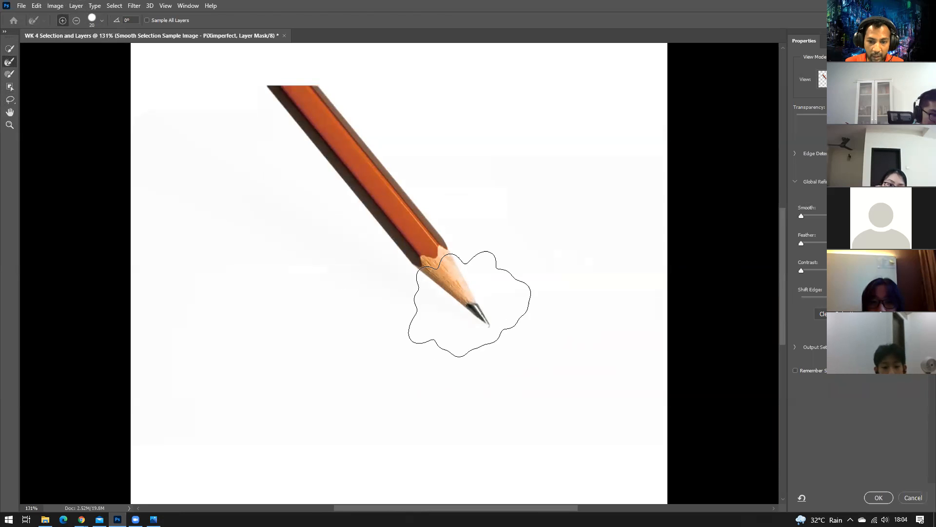
left_click_drag(473, 304, 488, 321)
key("ctrl+z")
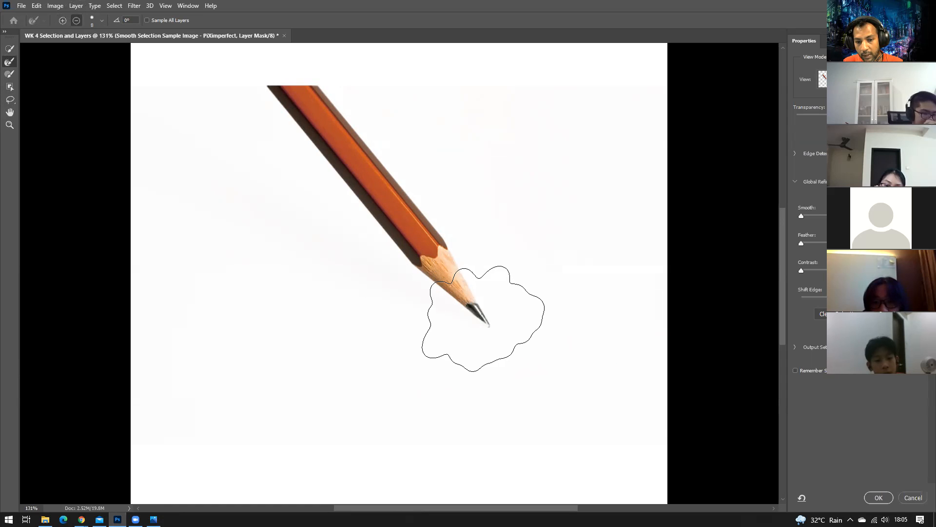
- Try restoring the missing lead tip with a size 8 Quick Selection brush and the Lasso tool, and cancel Select and Mask
left_click(9, 49)
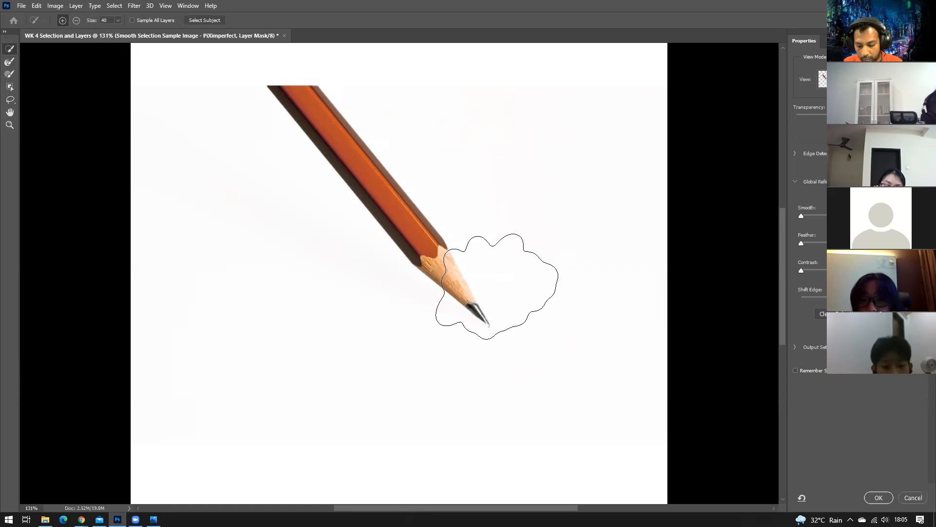
key("bracketleft")
key("bracketleft")
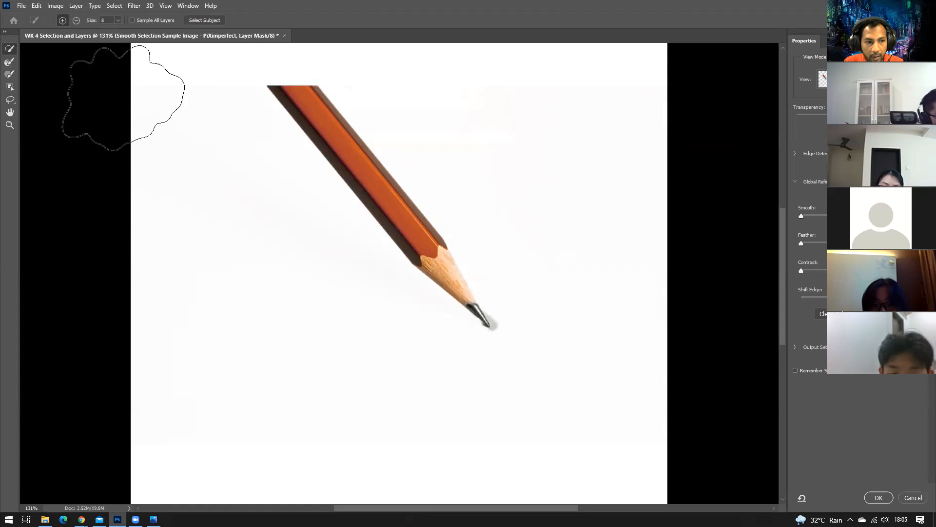
left_click(9, 99)
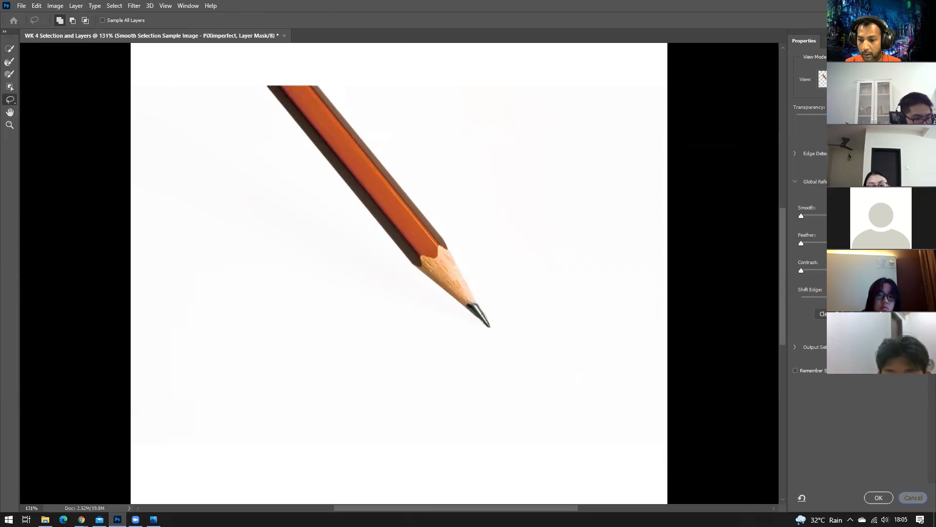
left_click(912, 497)
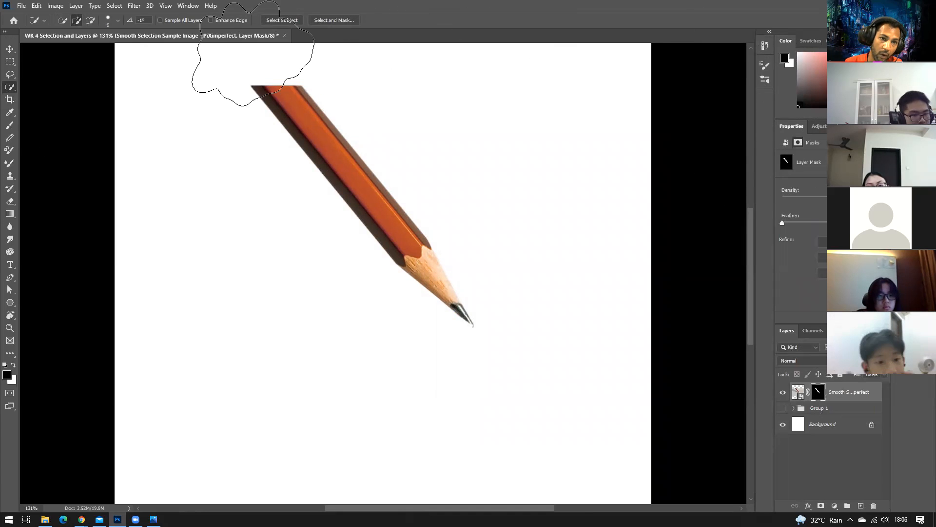
left_click(189, 6)
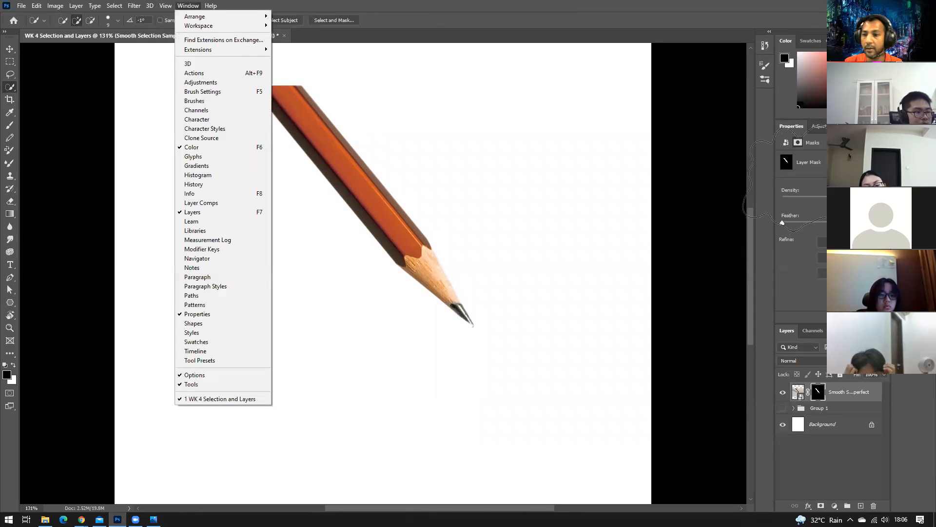
left_click(797, 288)
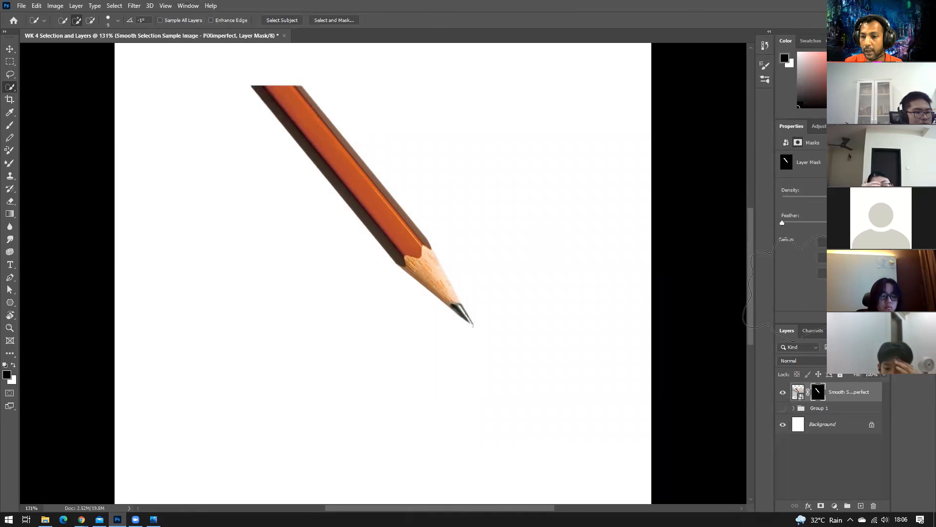
- Correct the mask around the pencil's lead tip in Select and Mask, adding and subtracting small areas with the Lasso tool
left_click(822, 242)
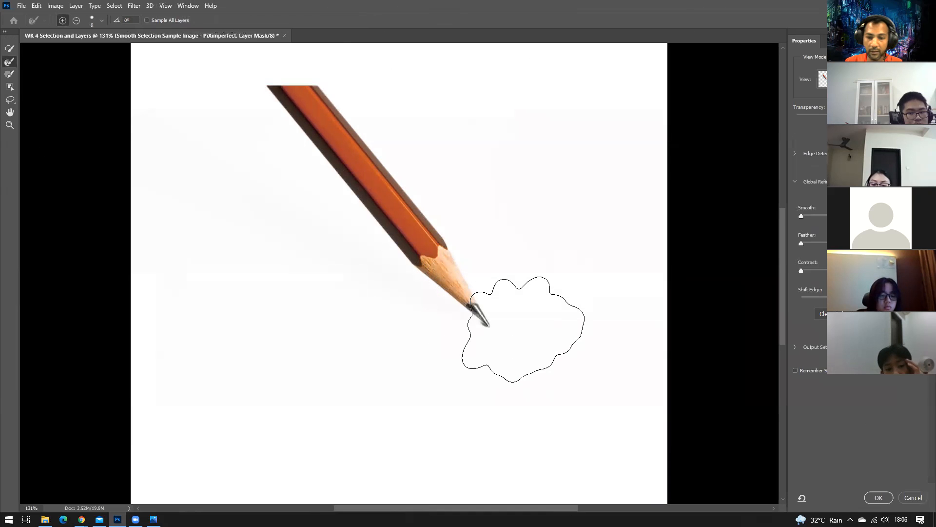
key("w")
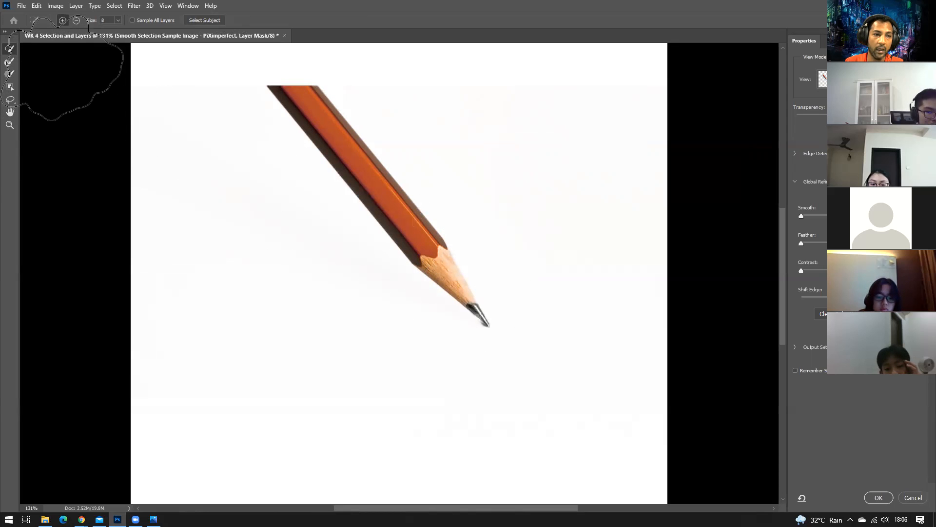
key("l")
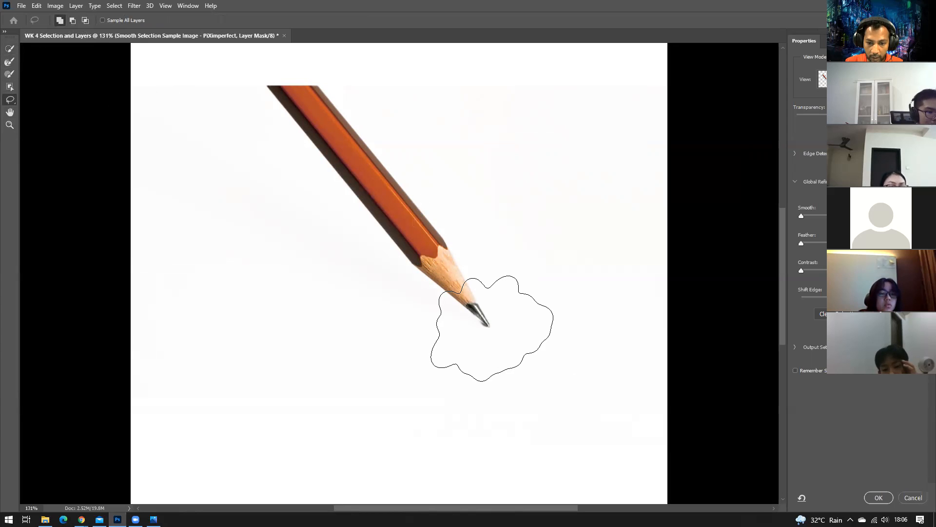
left_click_drag(442, 304, 524, 346)
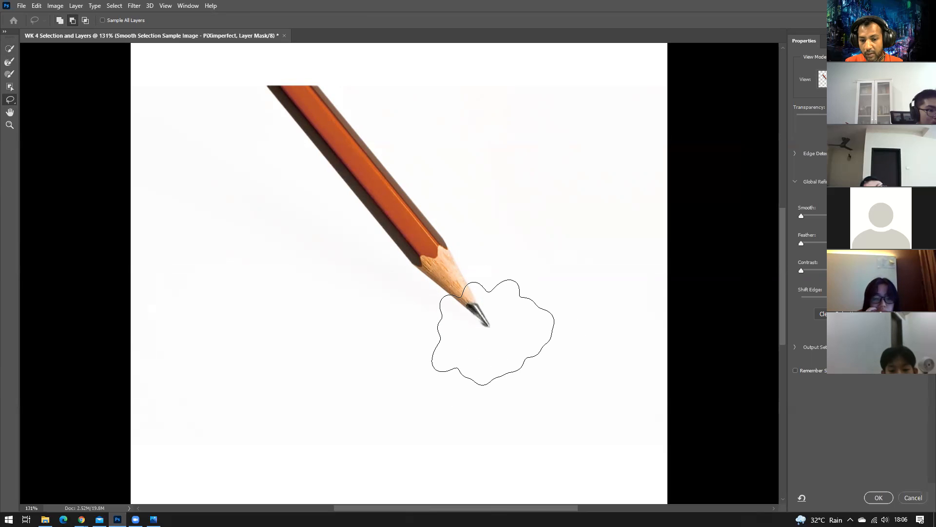
mouse_move(472, 316)
left_mouse_down()
mouse_move(483, 356)
mouse_move(497, 333)
left_mouse_up()
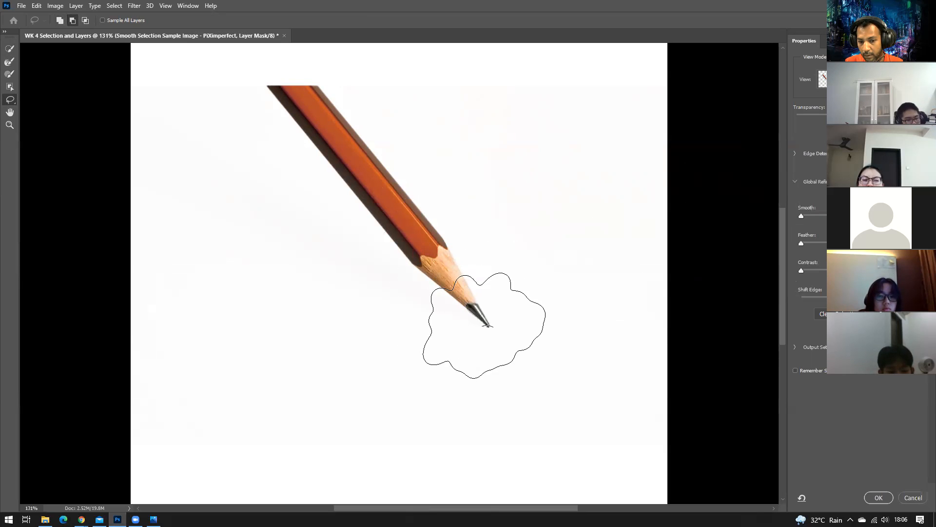
key("alt")
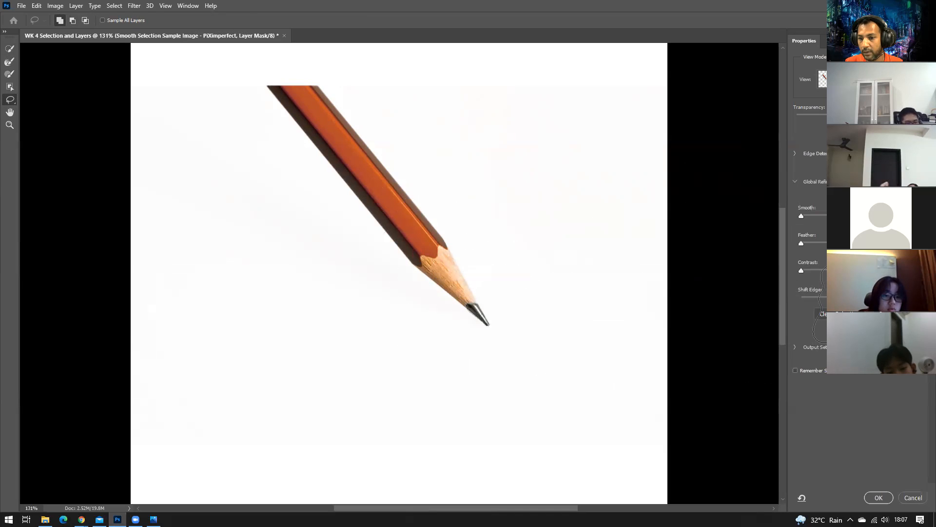
- Raise the Smooth, Feather and Contrast refinements of the pencil's mask edge in Select and Mask, and apply them
mouse_move(801, 243)
left_mouse_down()
mouse_move(811, 243)
mouse_move(808, 216)
mouse_move(819, 216)
left_mouse_up()
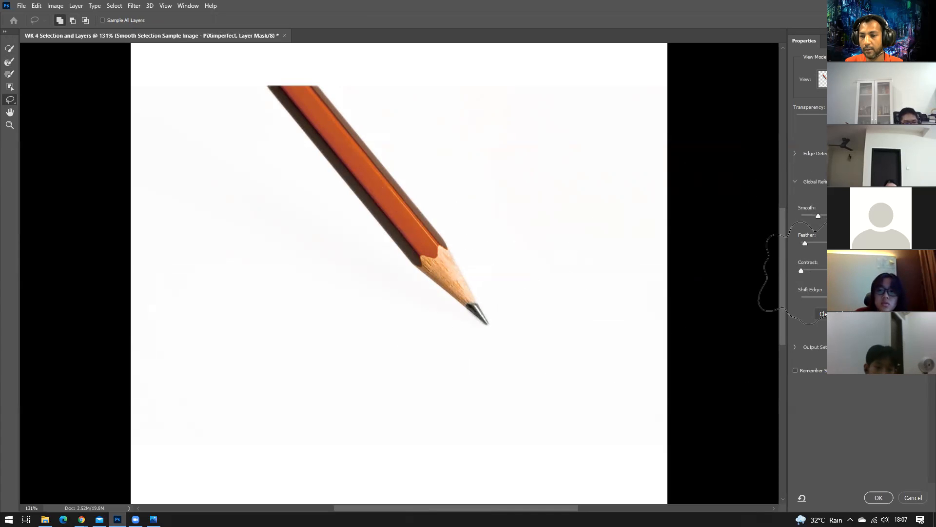
left_click_drag(801, 269, 843, 270)
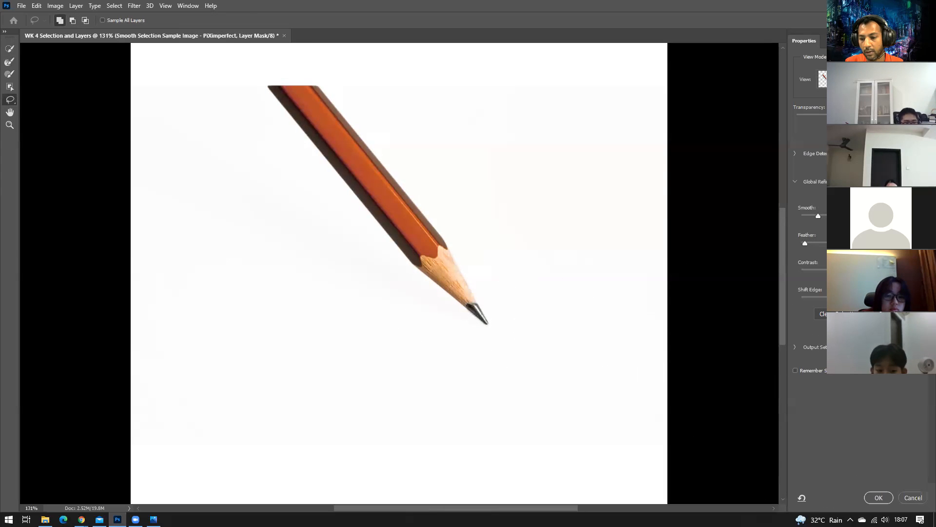
left_click(878, 497)
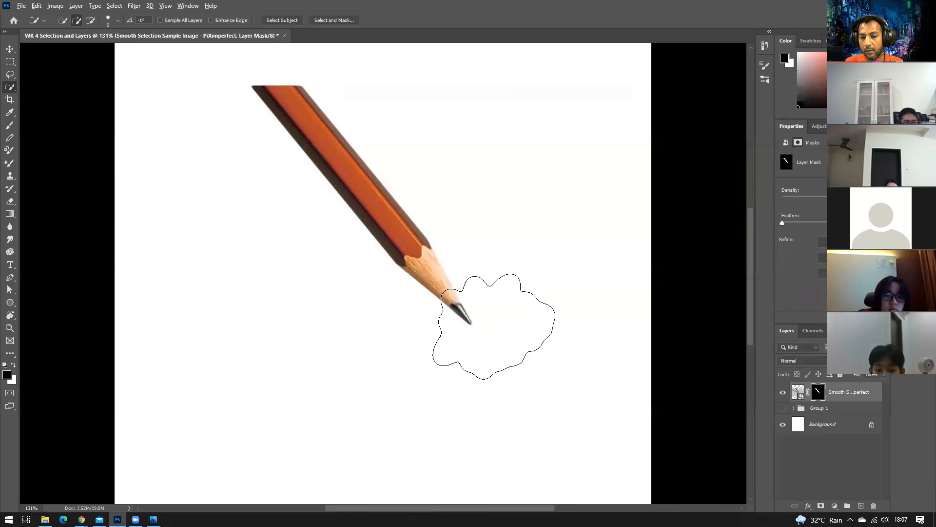
scroll(493, 326, "down", 5)
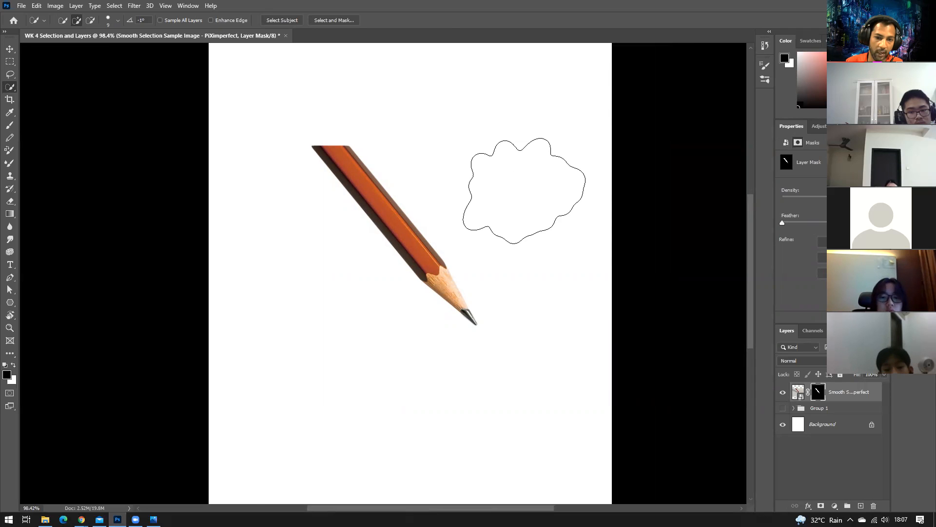
key("ctrl+t")
key("Escape")
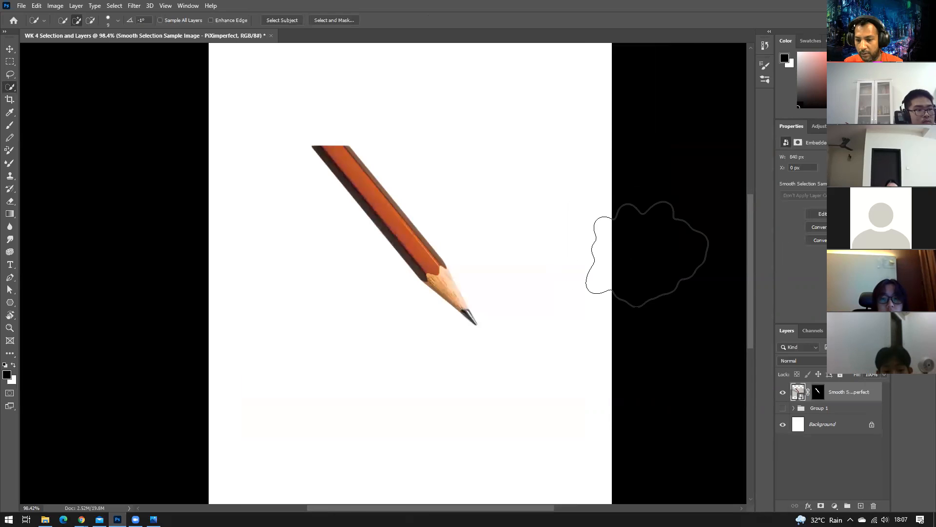
- Add a new layer directly beneath the pencil layer and fill it with black
left_click(860, 505)
left_click_drag(836, 392, 836, 420)
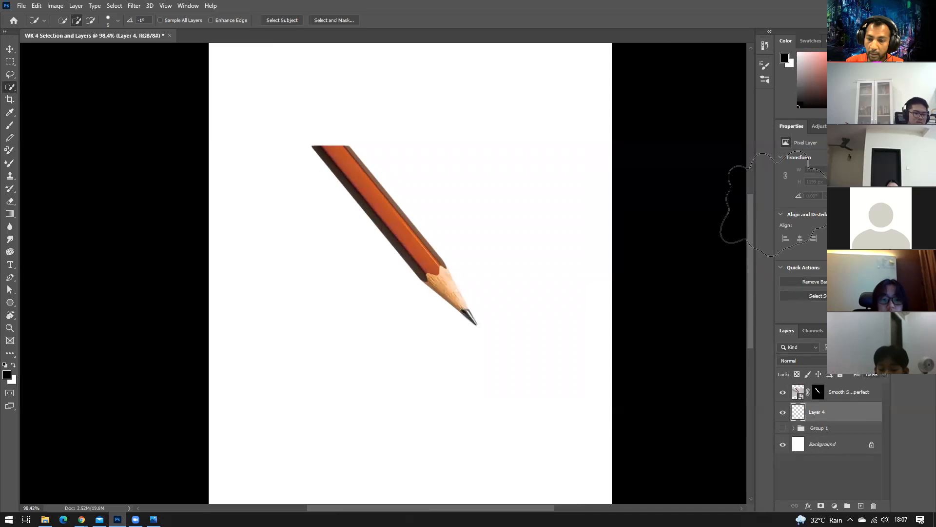
key("shift+F5")
key("Return")
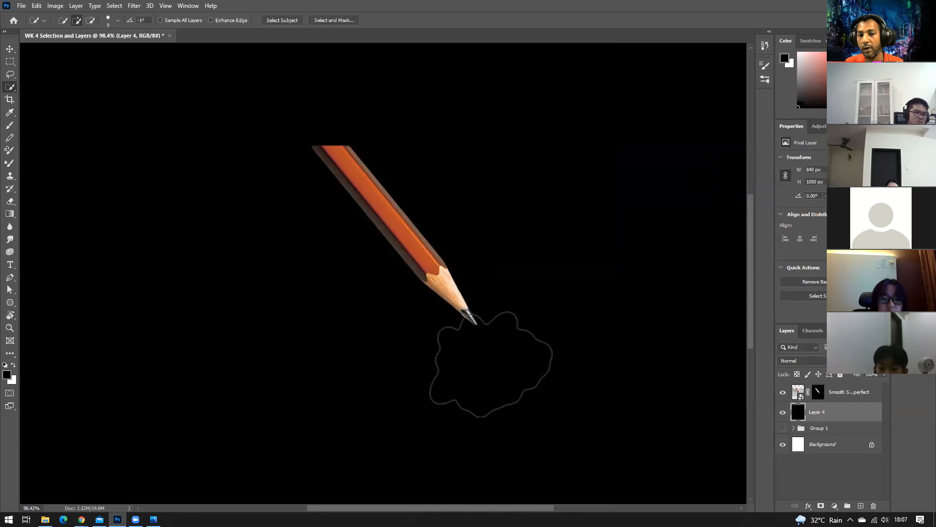
- Clean the light fringe around the lead tip on the pencil's layer mask with a black 40 px brush at 0% hardness
scroll(444, 295, "up", 5)
scroll(444, 295, "down", 5)
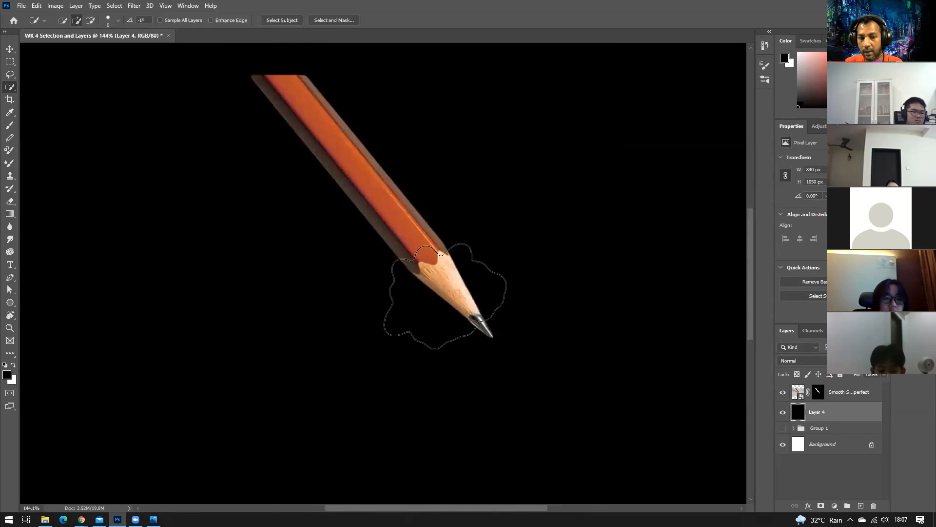
scroll(445, 295, "up", 5)
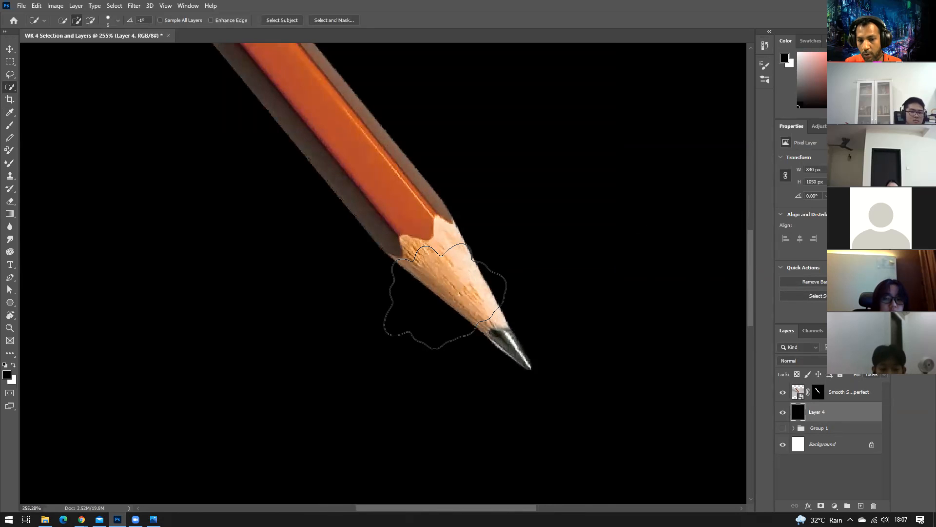
scroll(445, 295, "down", 1)
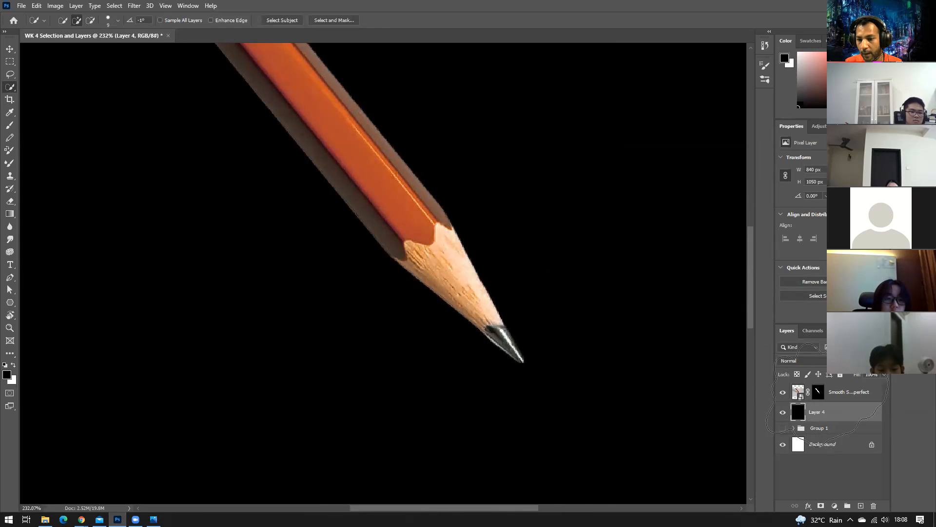
left_click(818, 392)
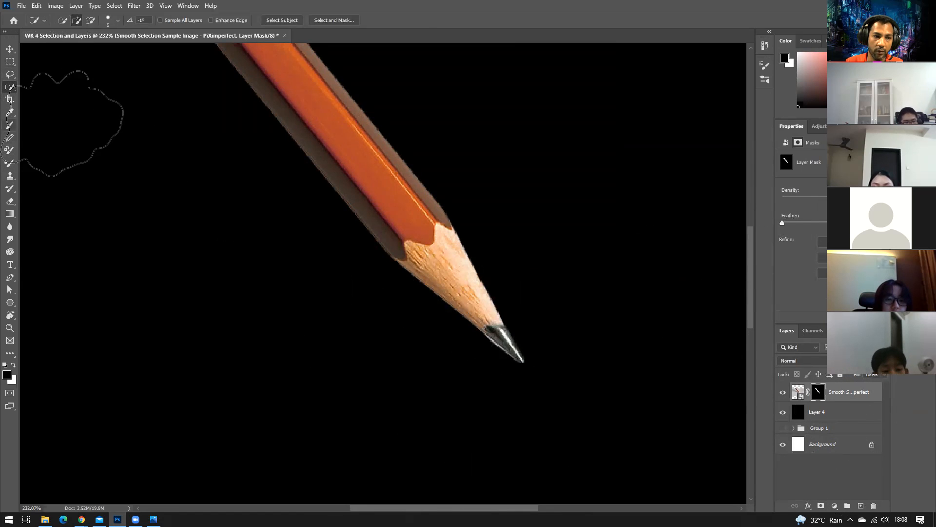
key("b")
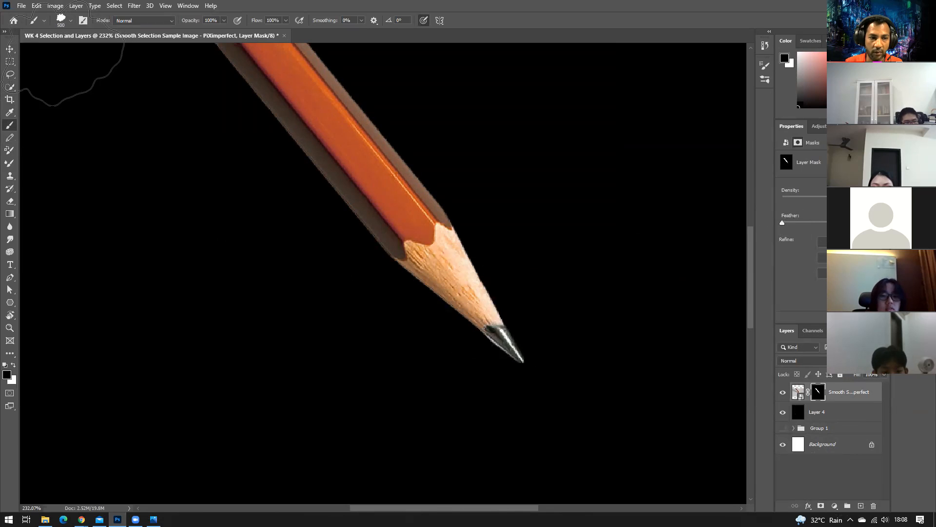
right_click(104, 88)
left_click(52, 91)
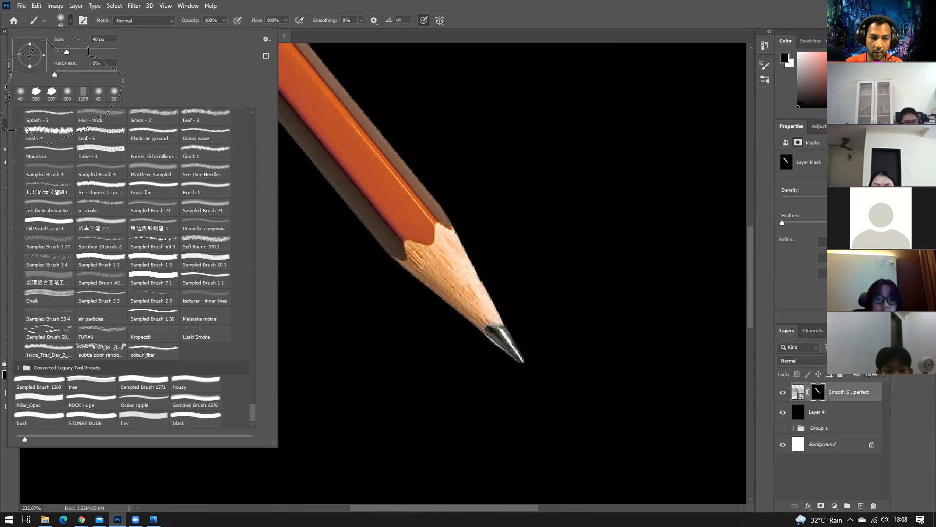
left_click(543, 157)
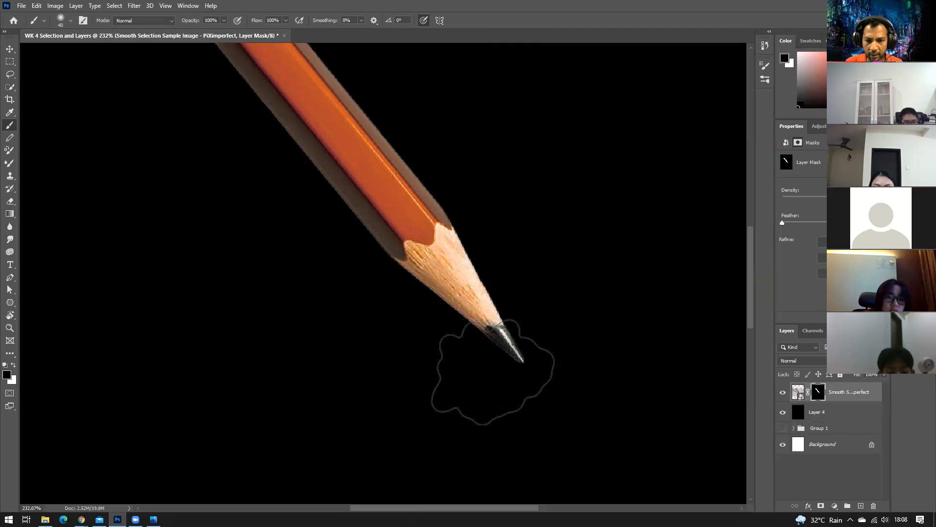
scroll(607, 381, "down", 1)
scroll(608, 380, "down", 3)
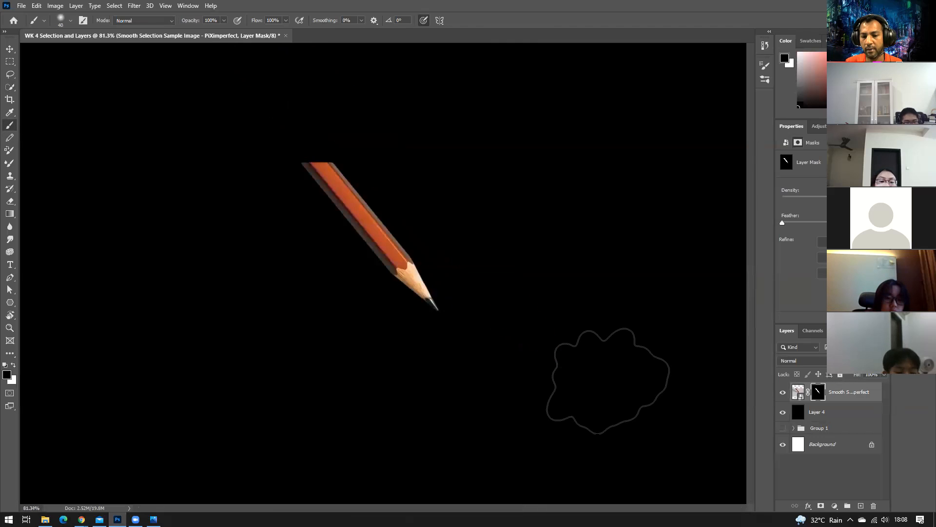